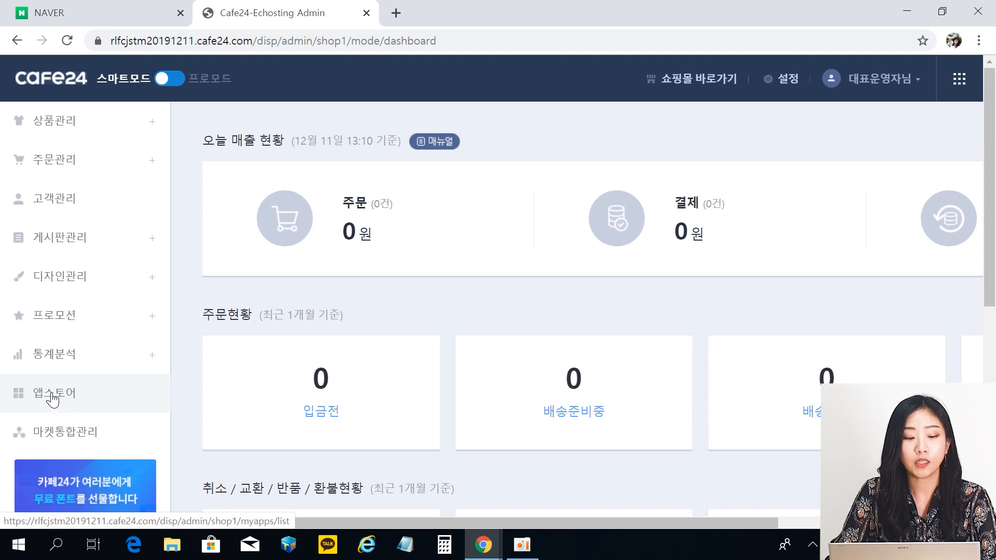
Switch the admin from 스마트모드 to 프로모드 and open its 앱스토어 page.
left_click(53, 399)
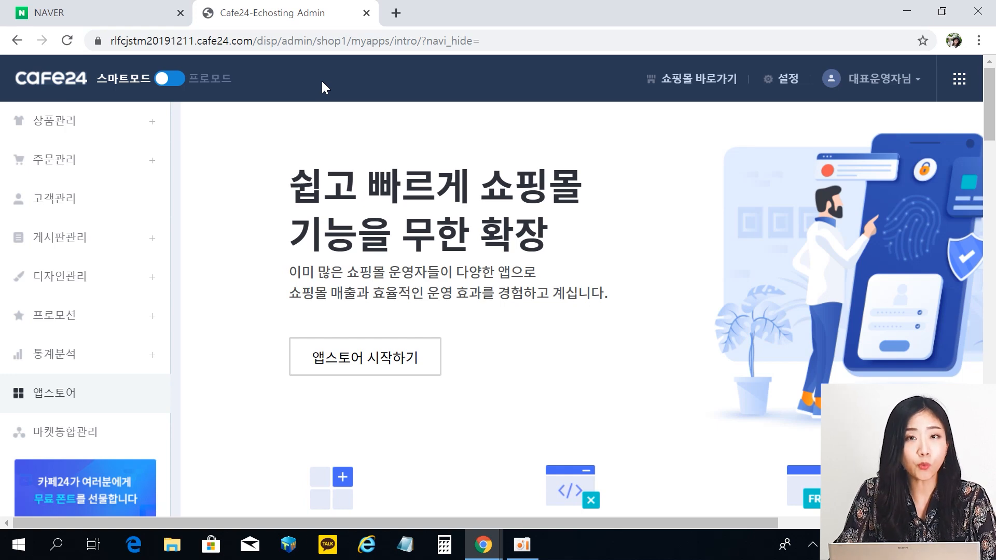
left_click(167, 76)
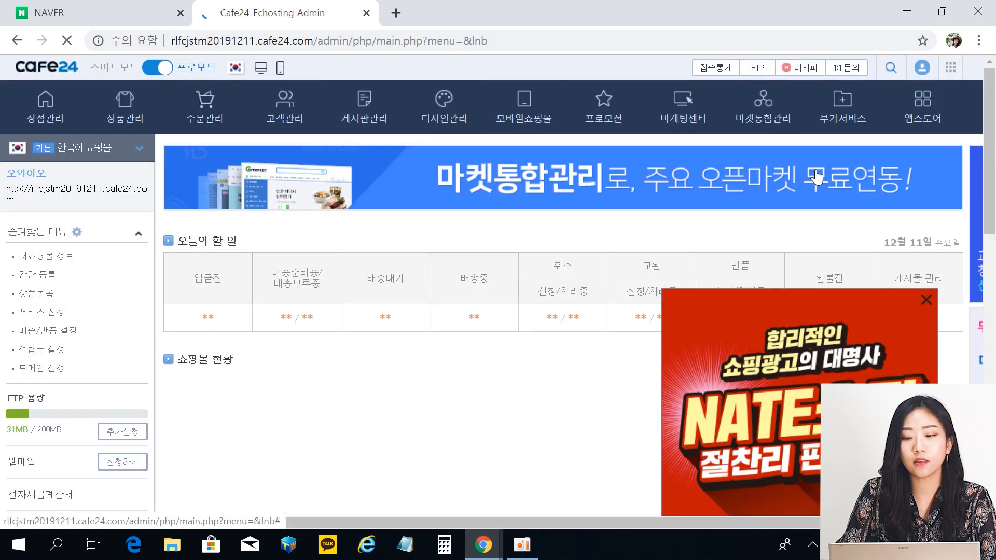
left_click(925, 106)
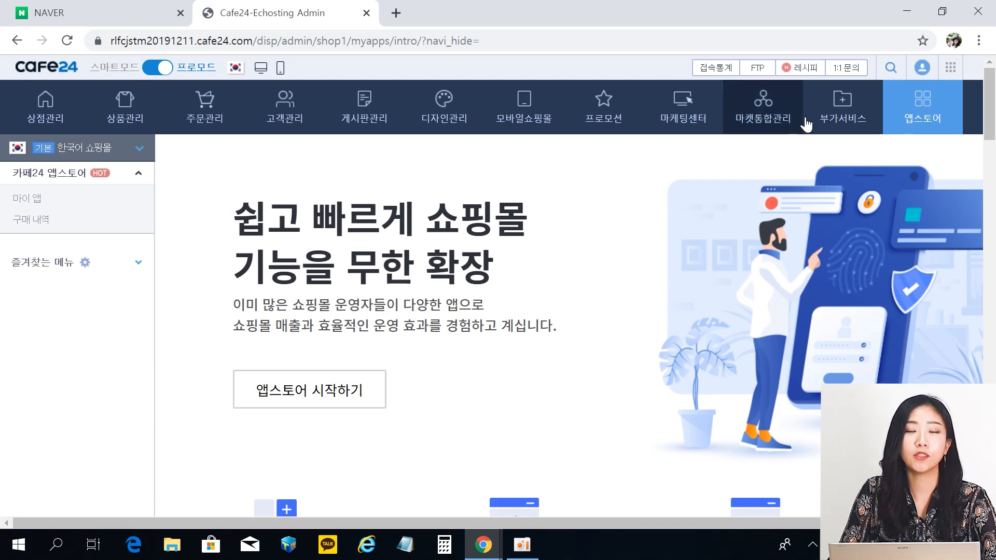
Start using the app store and agree to both the 앱스토어 이용약관 and the 개인정보처리방침.
left_click(322, 398)
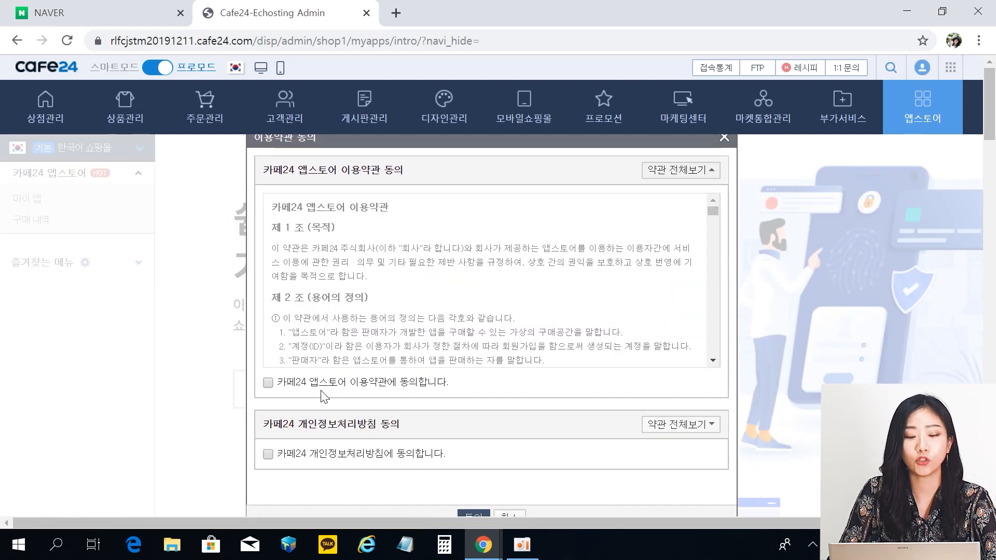
scroll(508, 392, "down", 3)
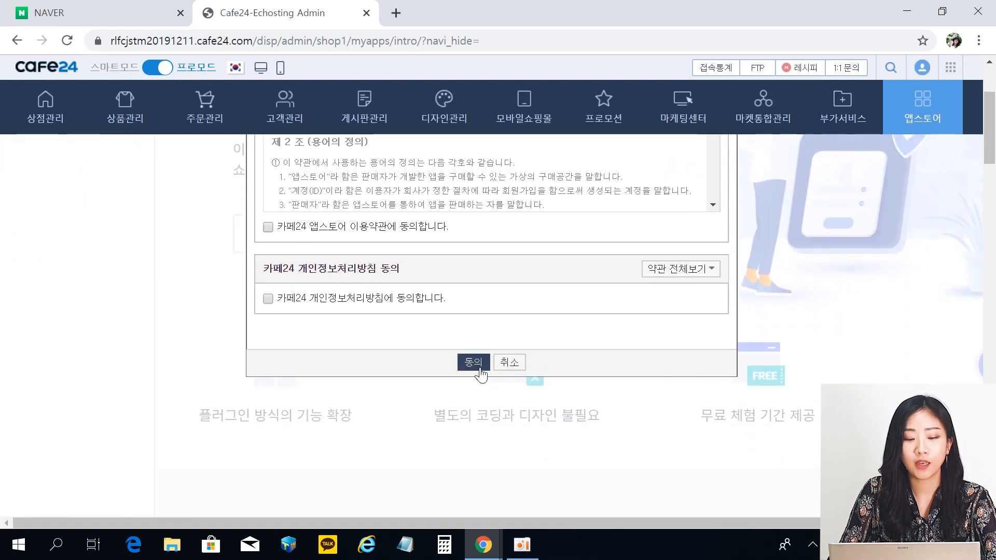
left_click(364, 228)
left_click(269, 298)
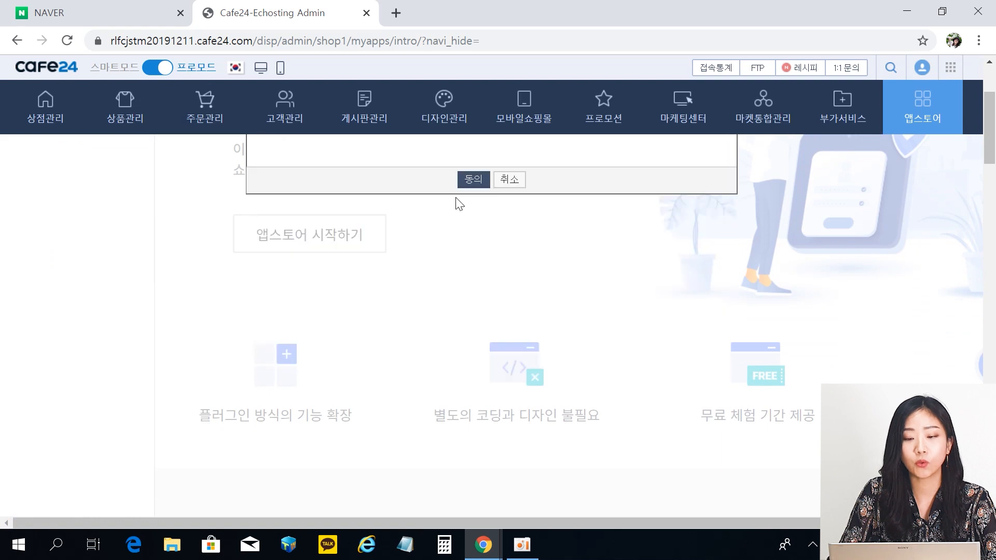
scroll(456, 204, "up", 3)
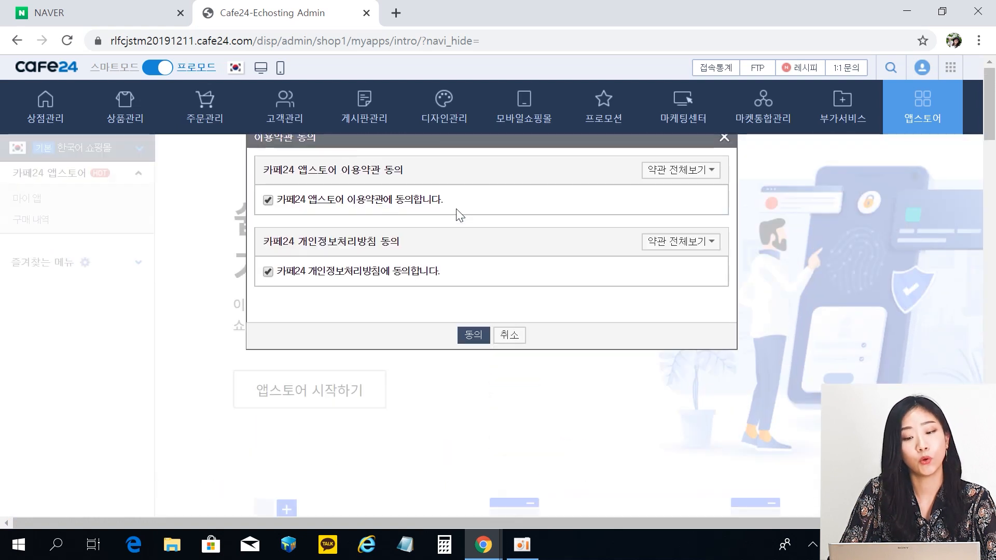
left_click(474, 335)
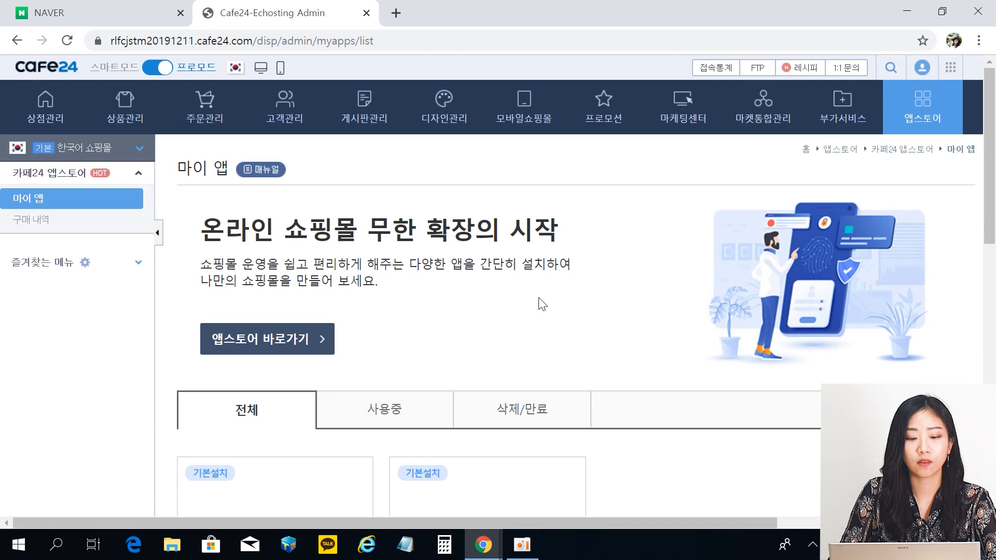
Go to the Cafe24 App Store and open the 고객상담/CS관리 category.
left_click(308, 340)
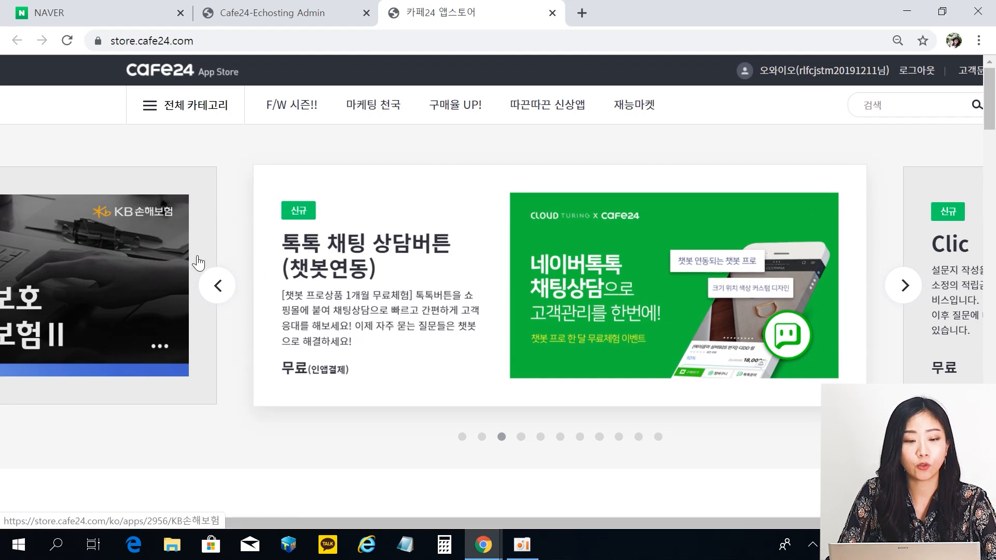
left_click(178, 113)
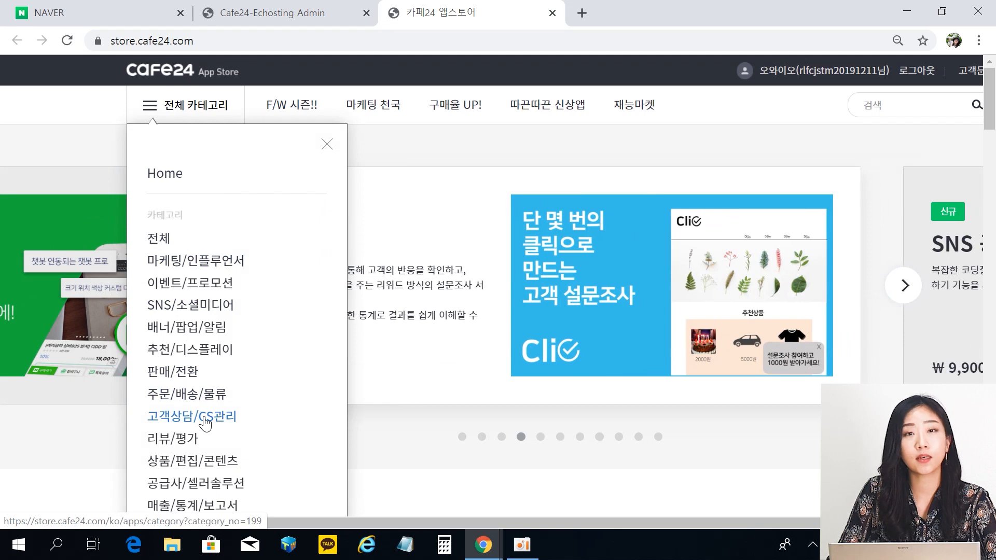
left_click(206, 422)
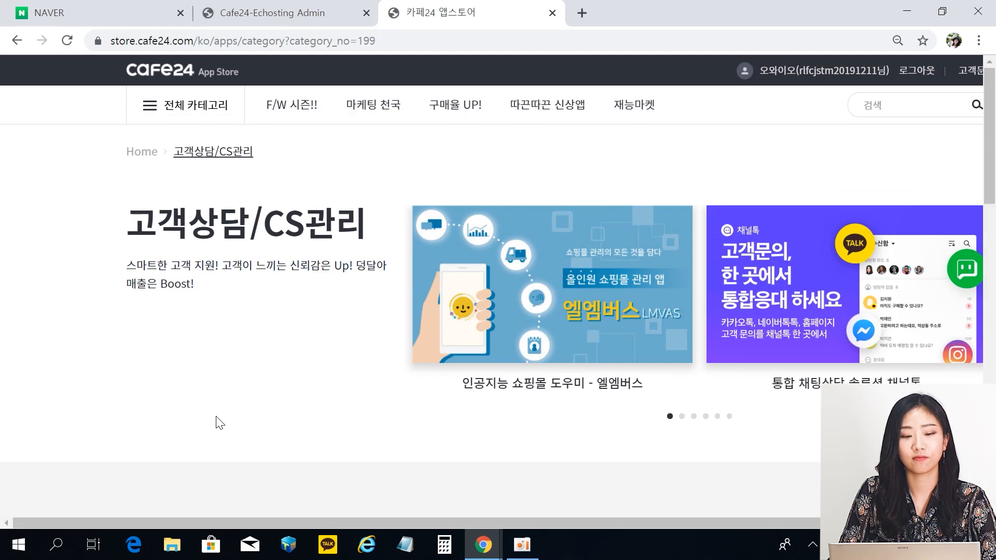
Open the detail page of the 톡톡 채팅 상담버튼 (챗봇연동) app from the category's app list.
scroll(593, 206, "down", 3)
scroll(593, 205, "down", 3)
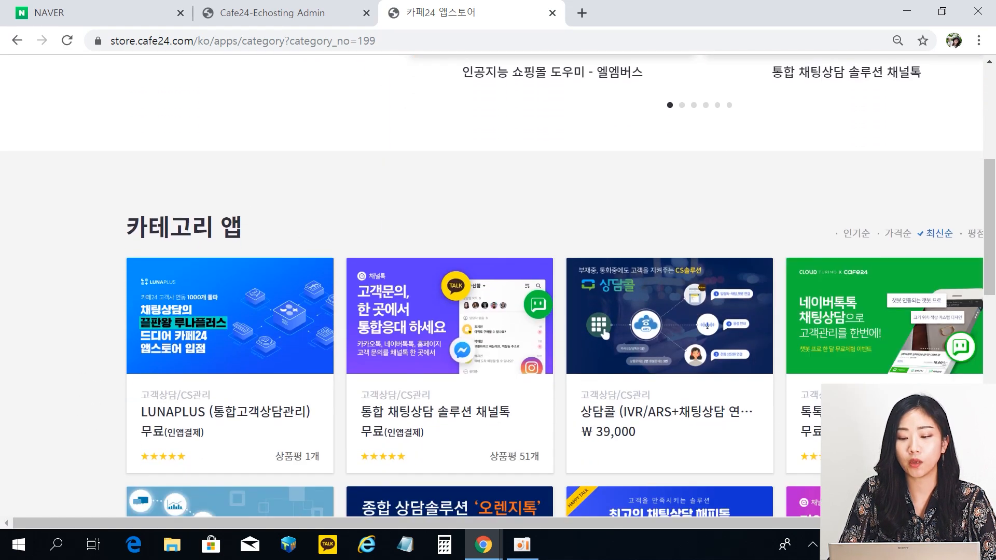
scroll(978, 353, "right", 2)
mouse_move(795, 273)
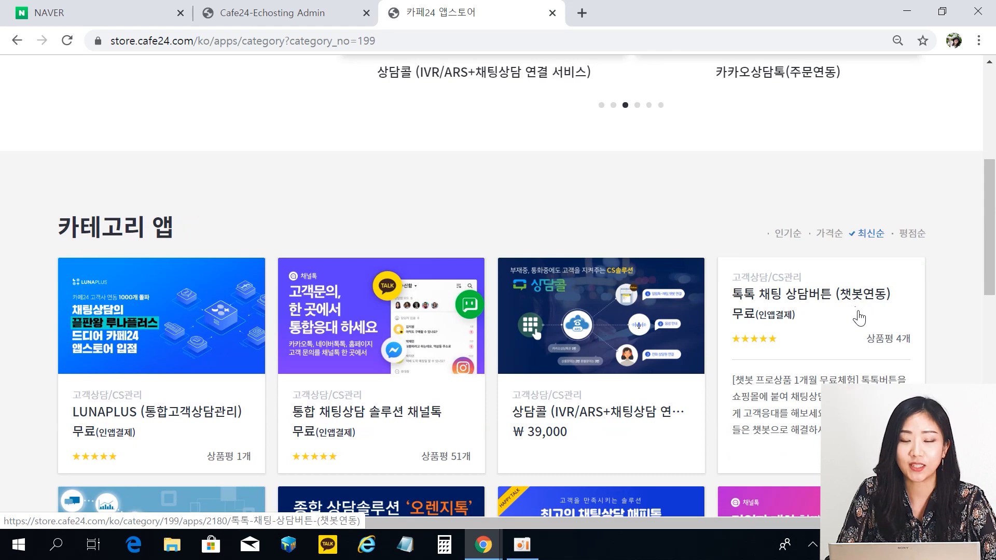
left_click(789, 307)
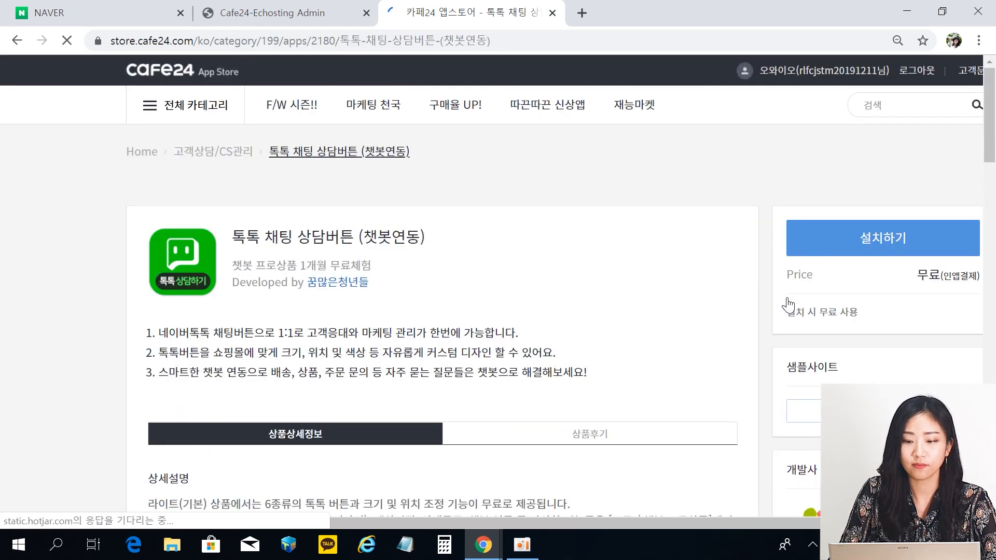
Install the 톡톡 채팅 상담버튼 (챗봇연동) app and agree to the access permissions it requests.
left_click(885, 244)
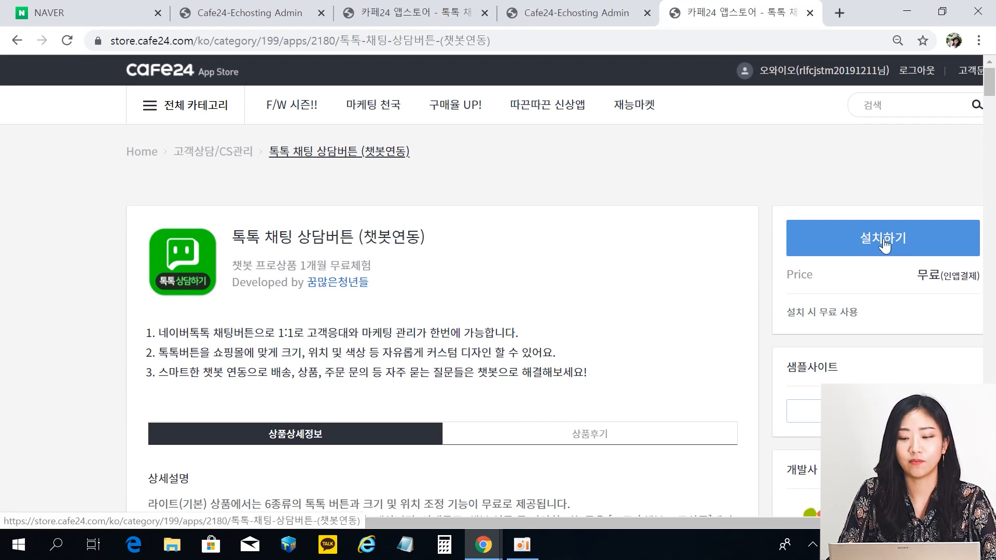
left_click(884, 244)
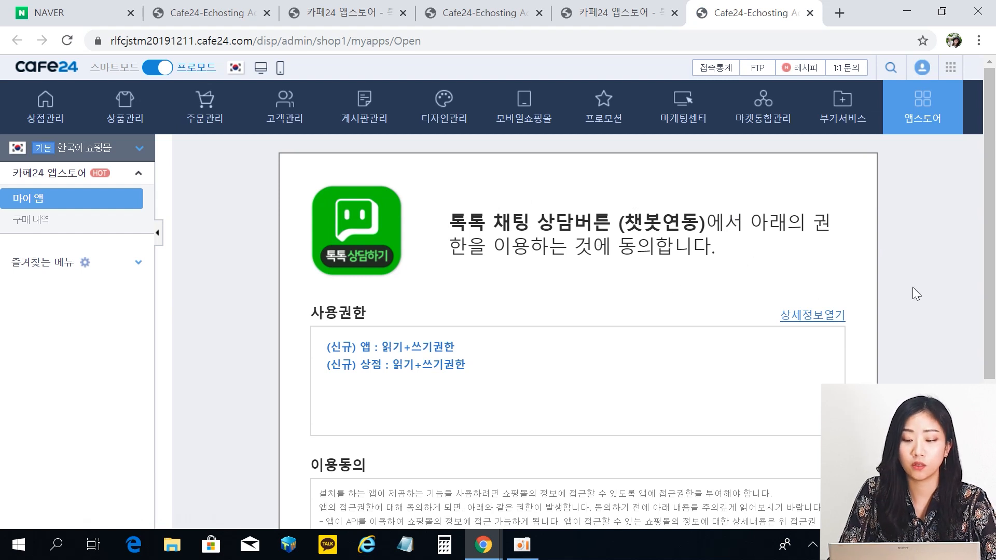
scroll(914, 291, "down", 2)
scroll(913, 288, "down", 3)
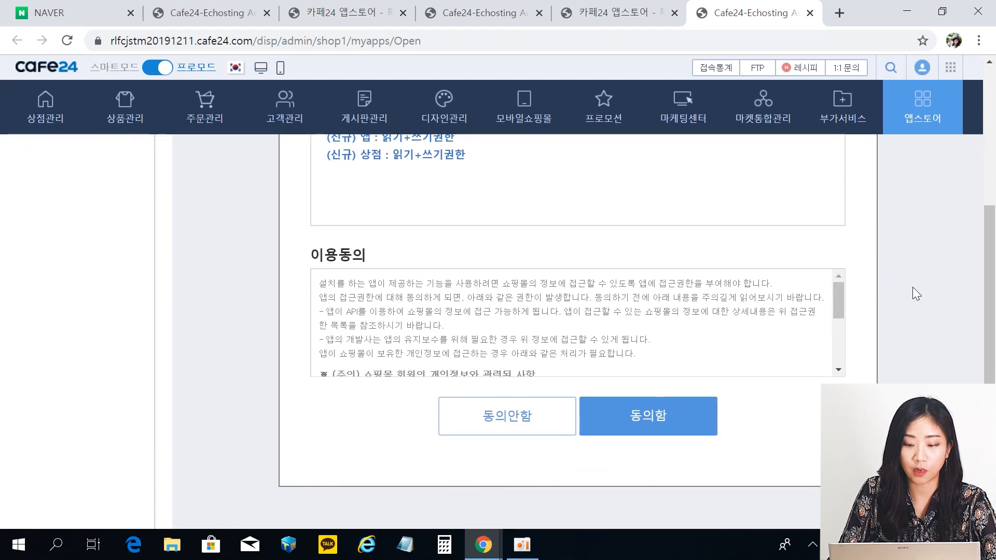
left_click(642, 420)
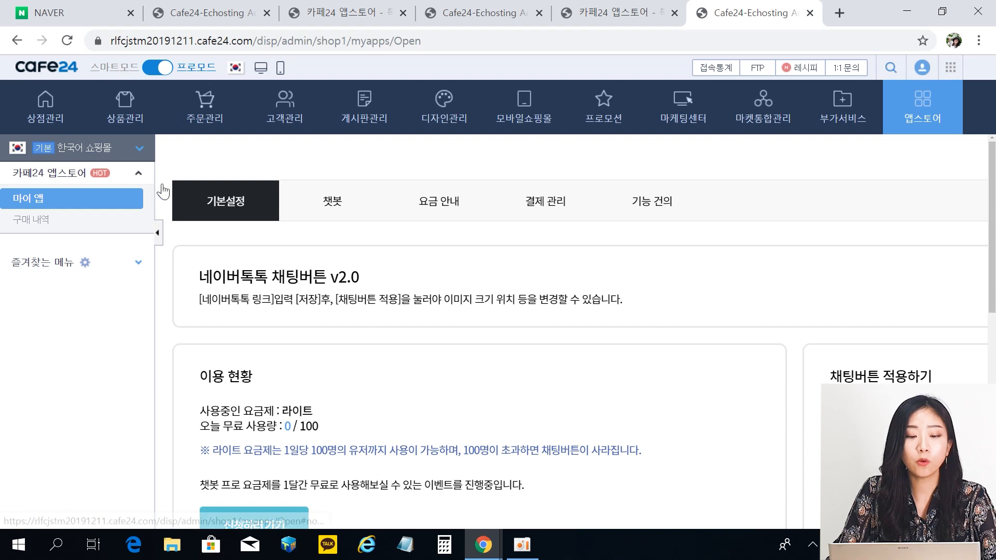
Review the app's usage status and compare the 라이트, 프로 and 챗봇 프로 plans in the 요금 안내 table.
scroll(562, 335, "down", 3)
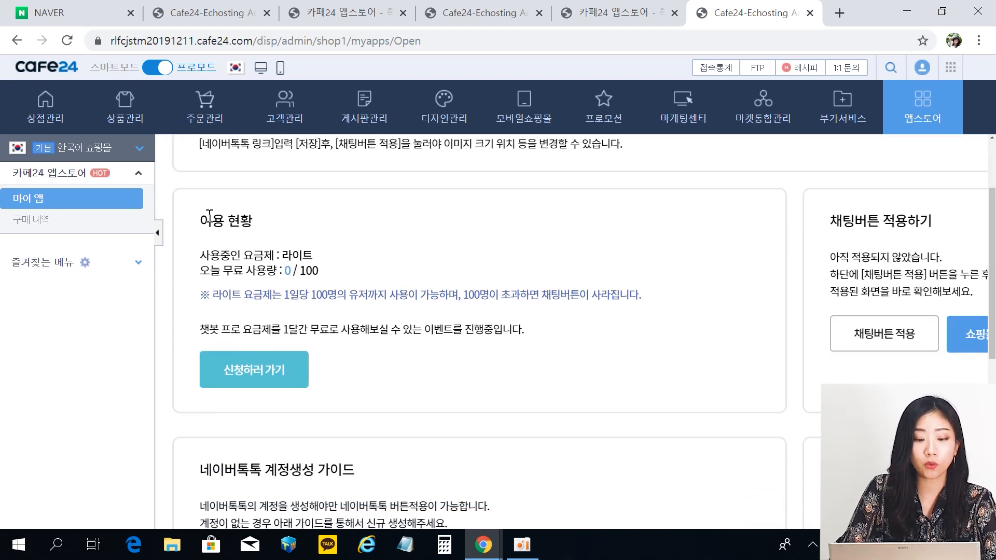
left_click_drag(211, 220, 290, 255)
left_click(270, 254)
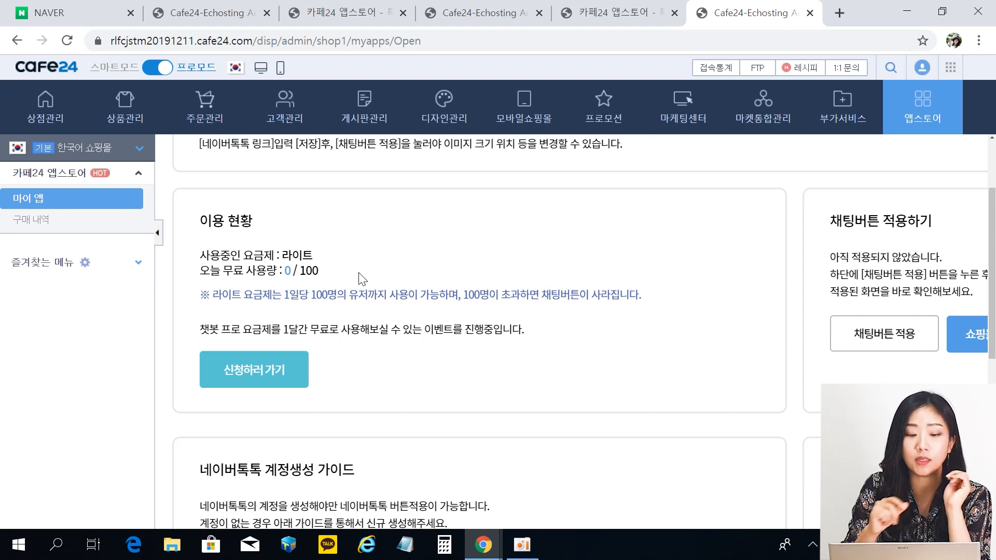
scroll(502, 311, "down", 7)
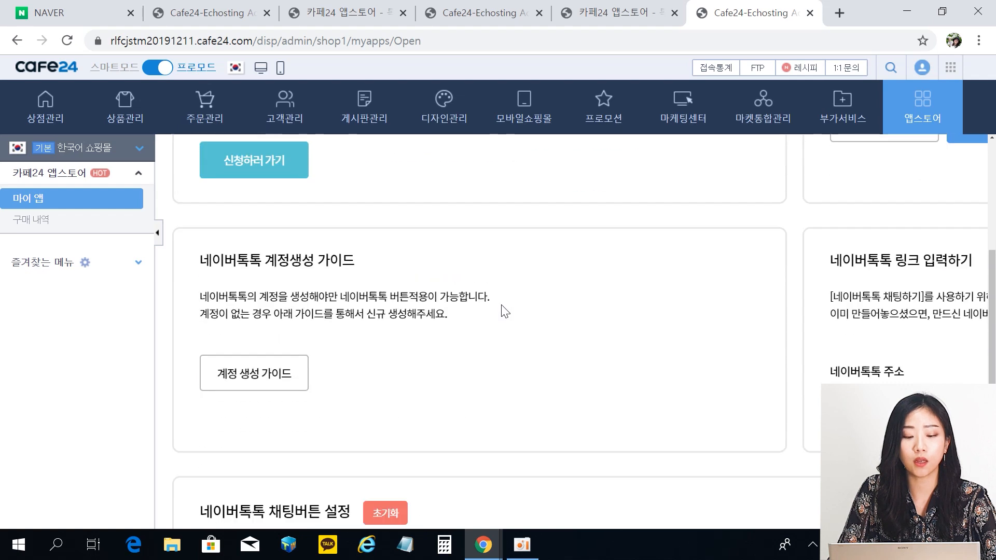
scroll(635, 270, "up", 8)
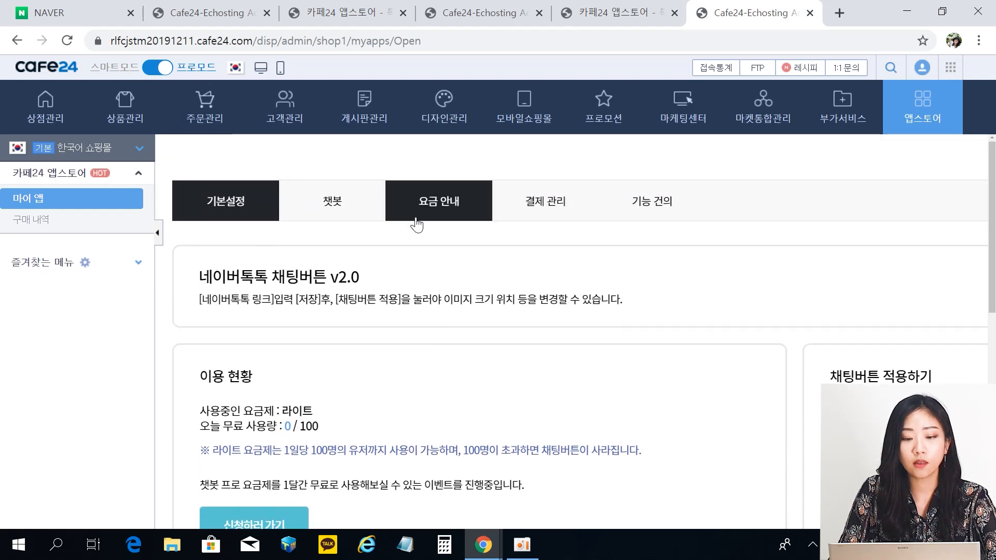
left_click(453, 215)
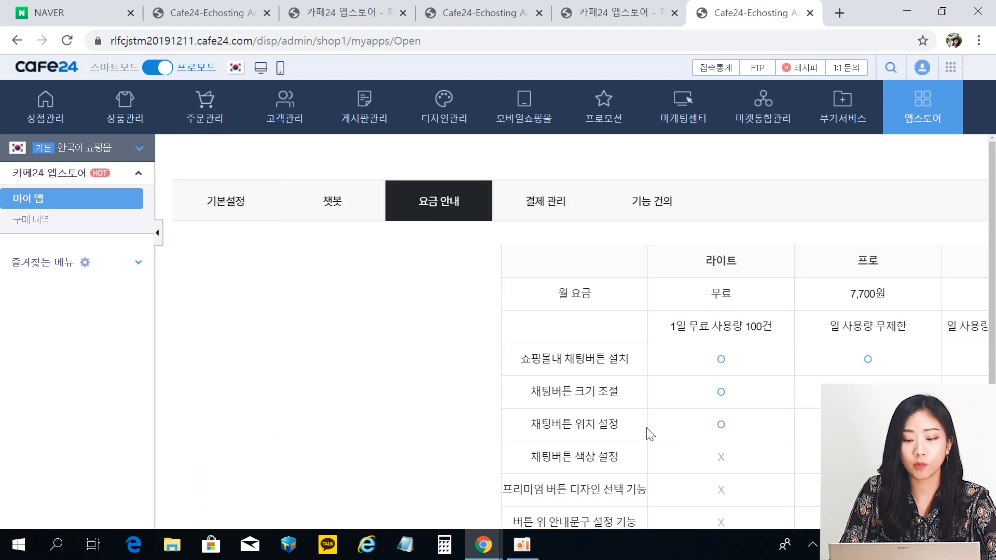
left_click_drag(666, 330, 980, 394)
left_click(772, 362)
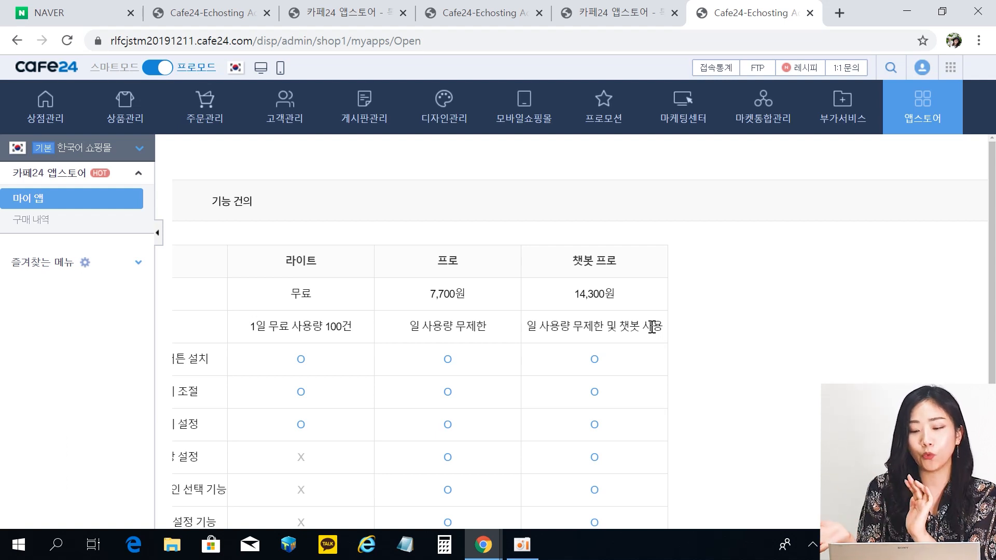
left_click_drag(545, 351, 348, 332)
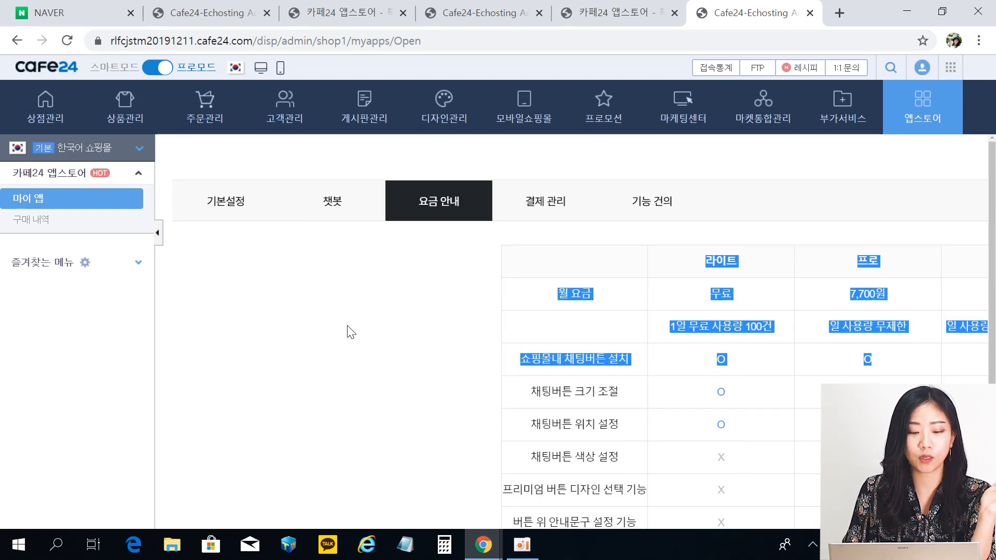
Return to 기본설정 and open the application form for the one-month free 챗봇 프로 event.
left_click(215, 206)
scroll(553, 332, "down", 3)
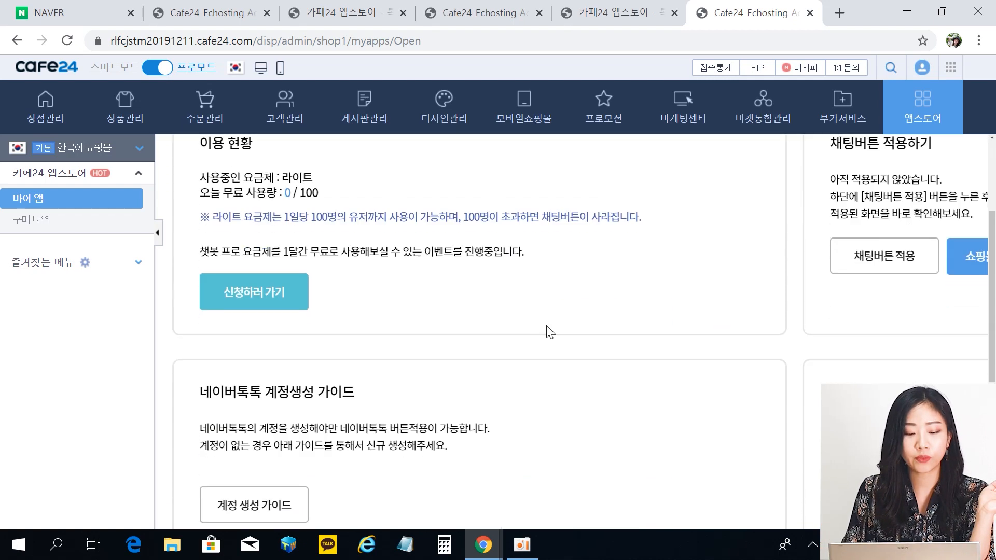
scroll(550, 332, "up", 1)
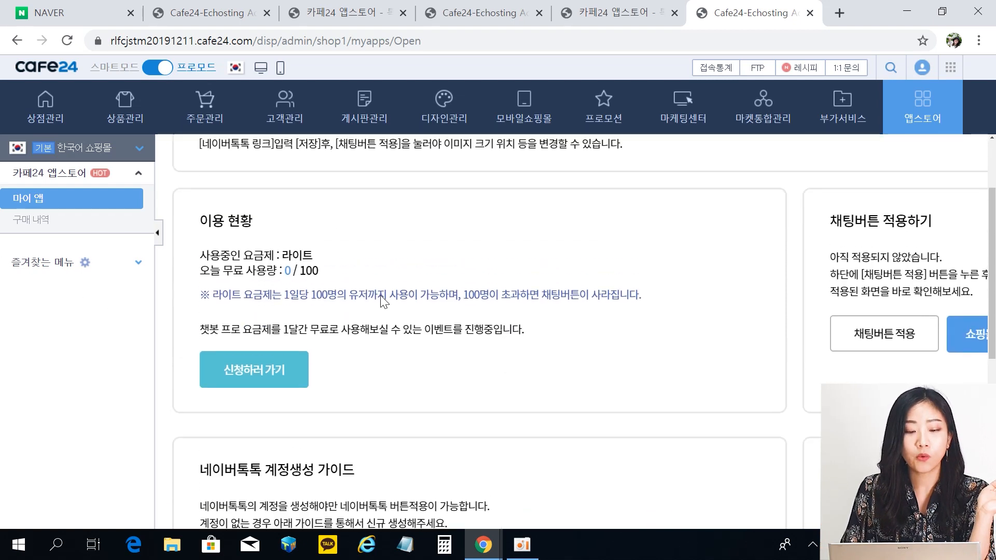
left_click(254, 370)
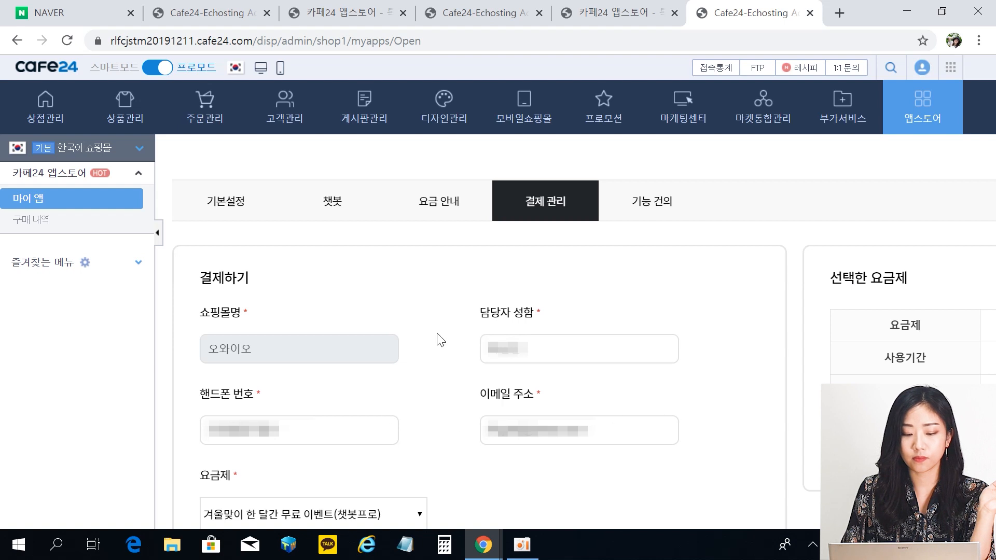
Check the order details and submit the payment for the 겨울맞이 한 달간 무료 이벤트(챗봇프로) plan.
left_click_drag(439, 338, 564, 498)
left_click(684, 480)
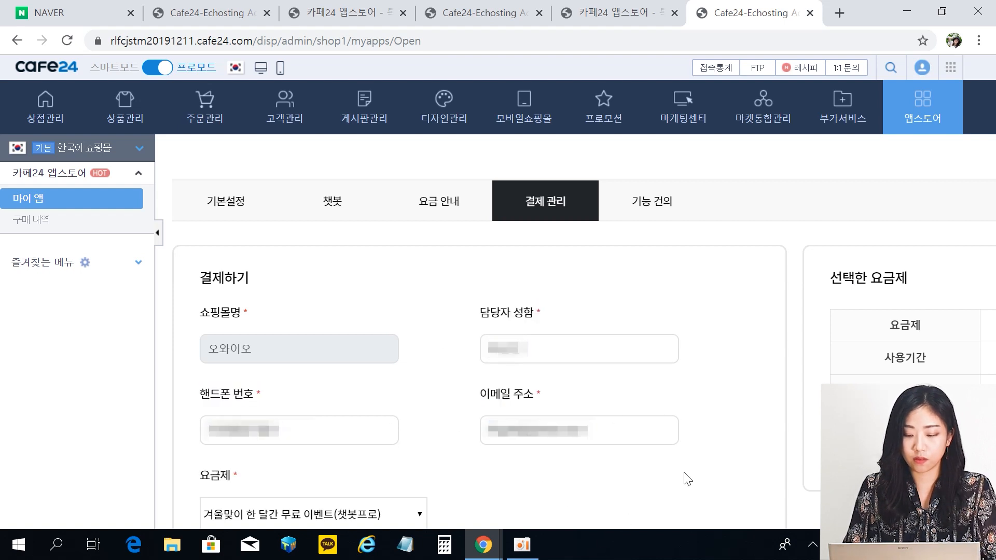
key("ctrl+minus")
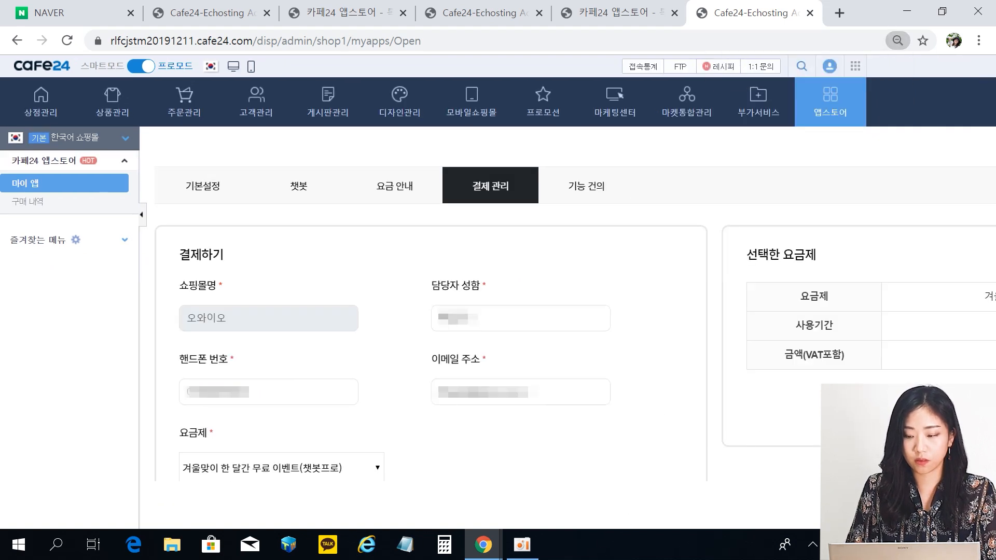
left_click_drag(573, 463, 985, 457)
left_click(701, 449)
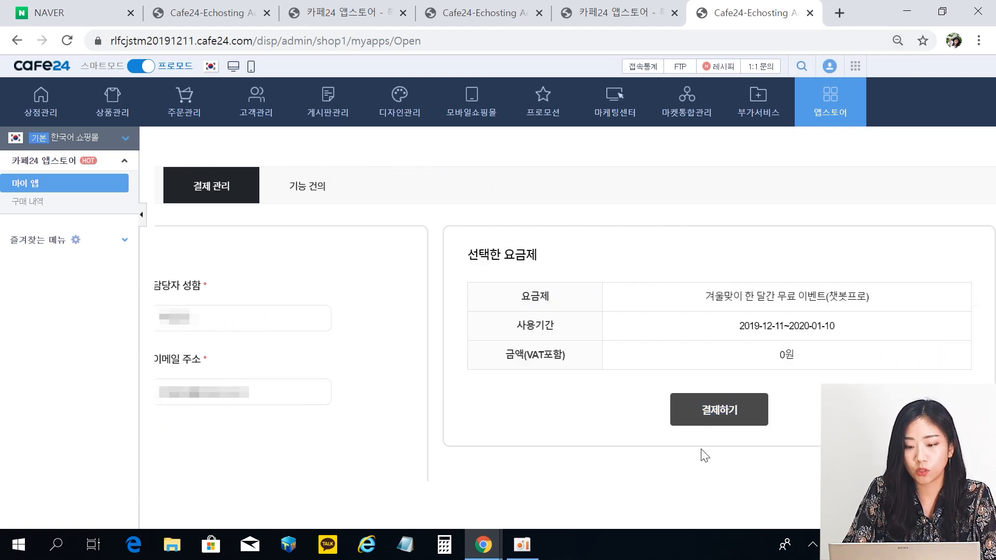
left_click_drag(701, 449, 1, 409)
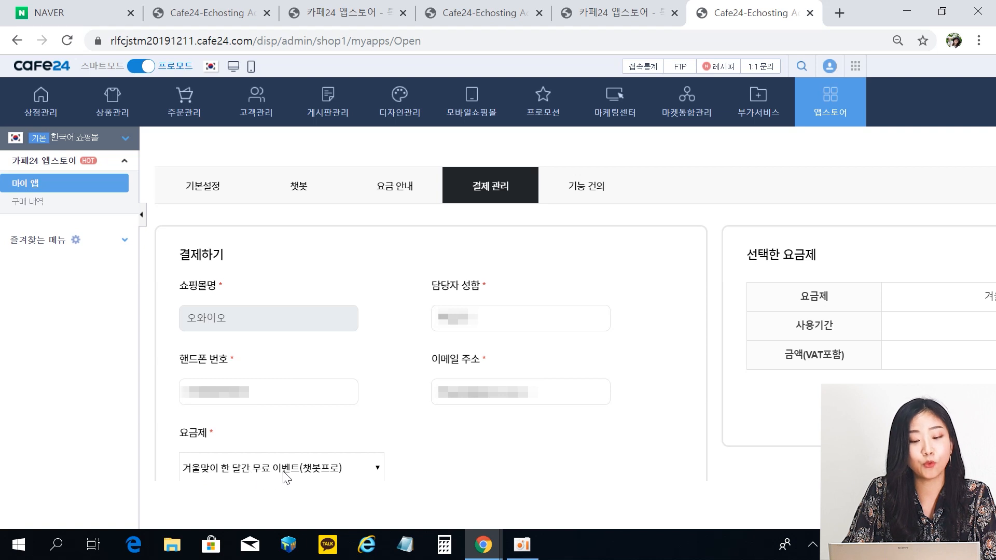
left_click_drag(373, 478, 980, 311)
left_click(861, 441)
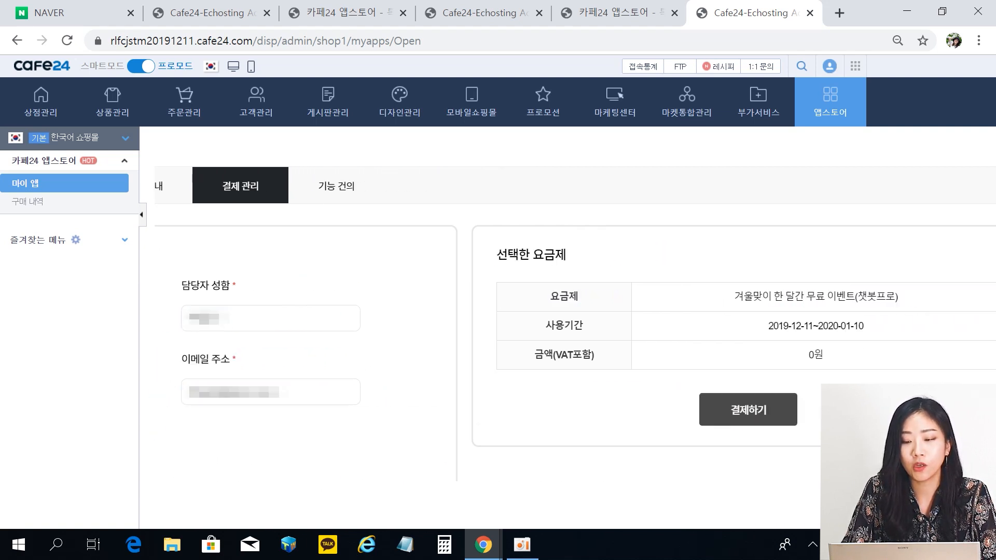
left_click(739, 409)
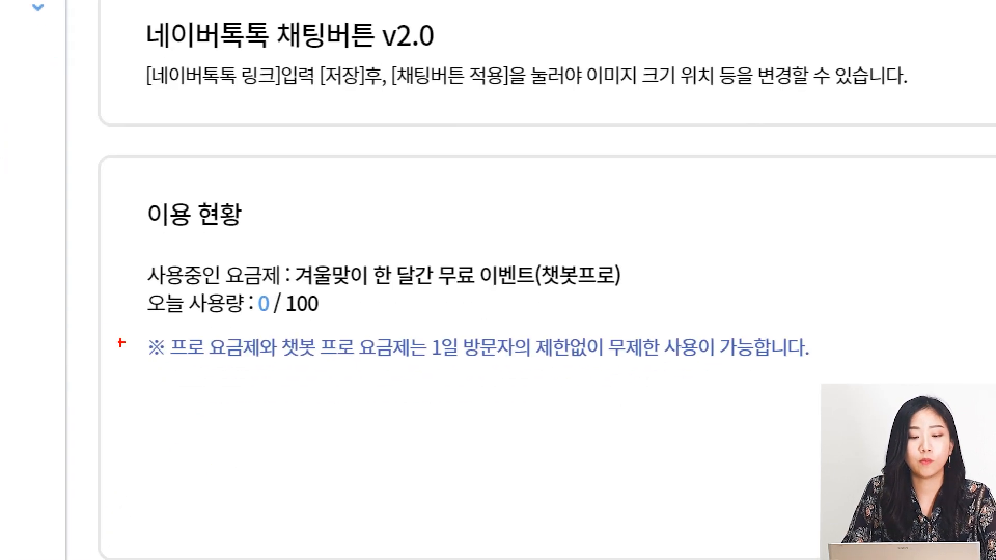
left_click_drag(132, 241, 682, 335)
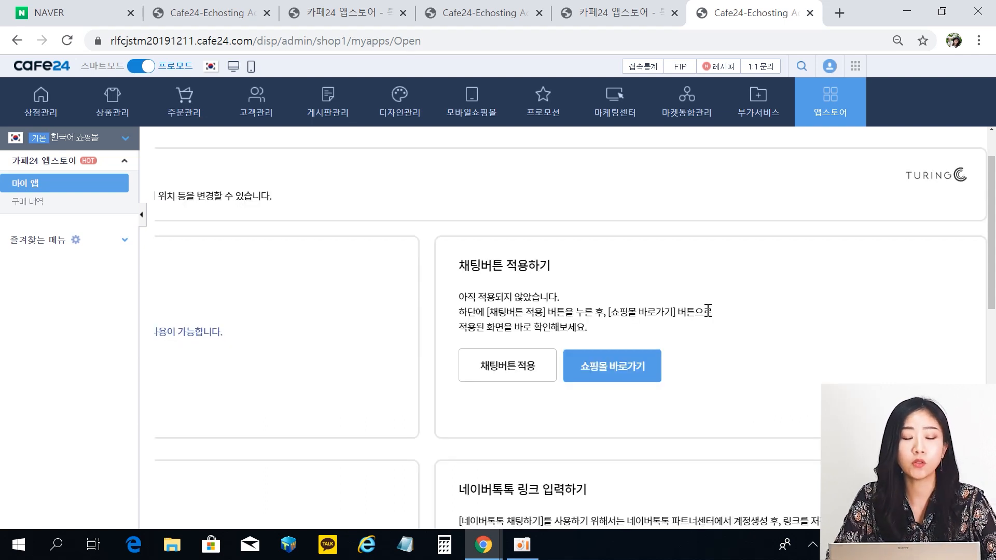
Try to apply the chat button to the shop, and review the 네이버톡톡 계정생성 가이드 and 네이버톡톡 링크 입력하기 sections.
left_click(506, 371)
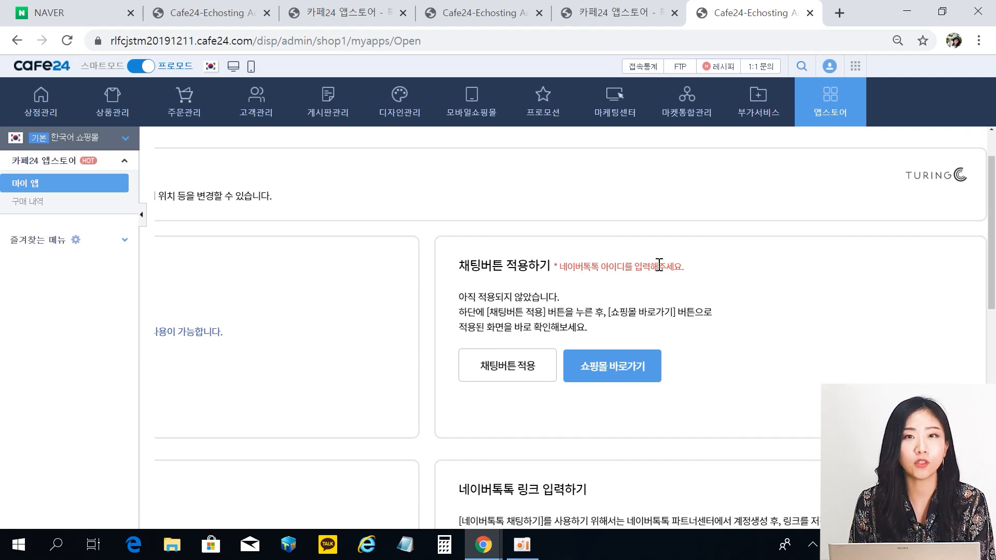
key("ctrl+minus")
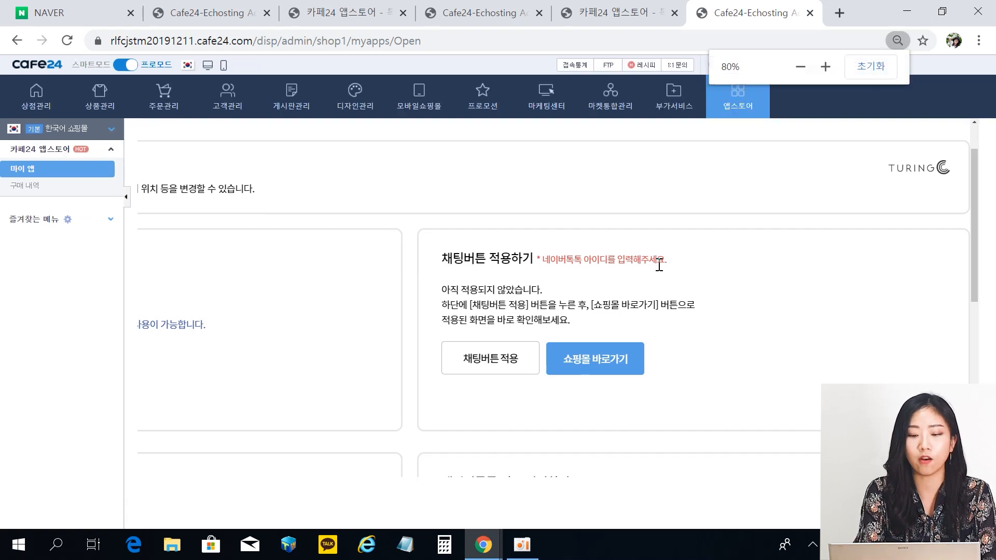
scroll(417, 386, "down", 1)
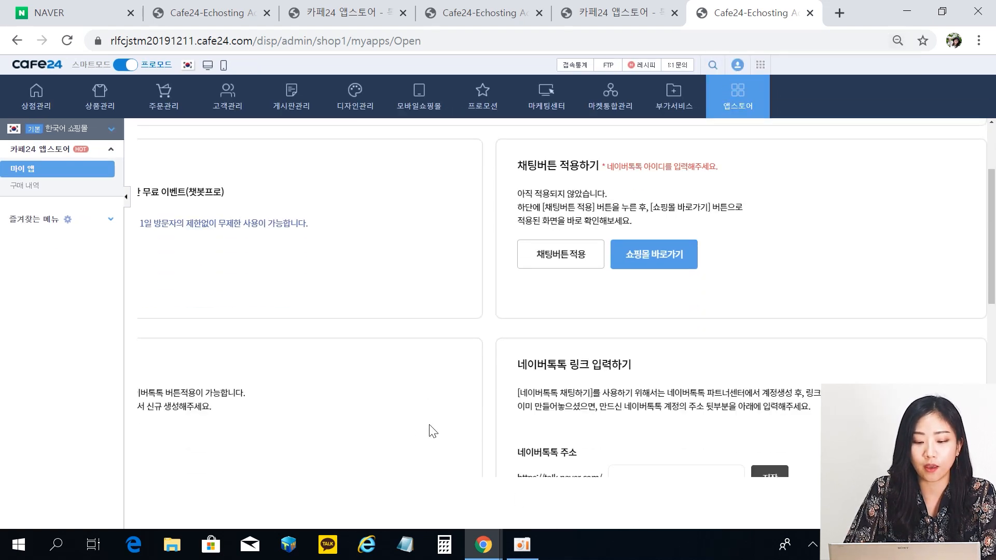
left_click_drag(428, 423, 114, 397)
left_click(393, 423)
scroll(474, 383, "down", 1)
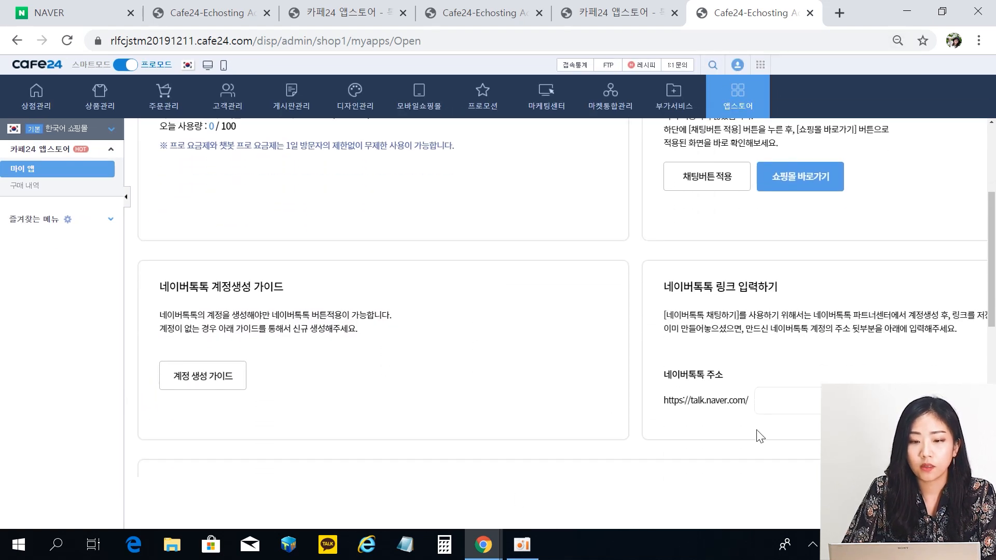
Search Naver for 네이버 톡톡 파트너센터 and open the partner center site at partner.talk.naver.com.
left_click(56, 22)
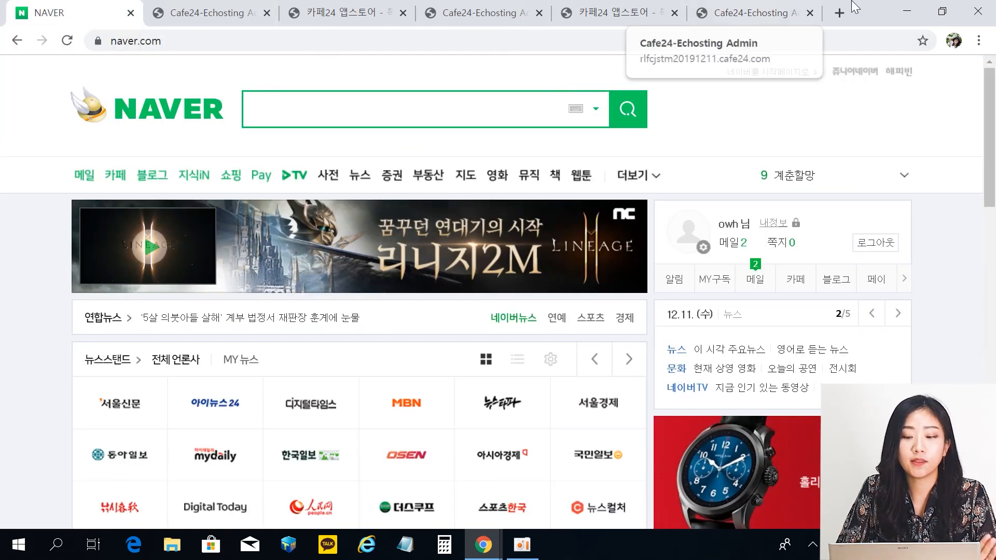
mouse_move(864, 174)
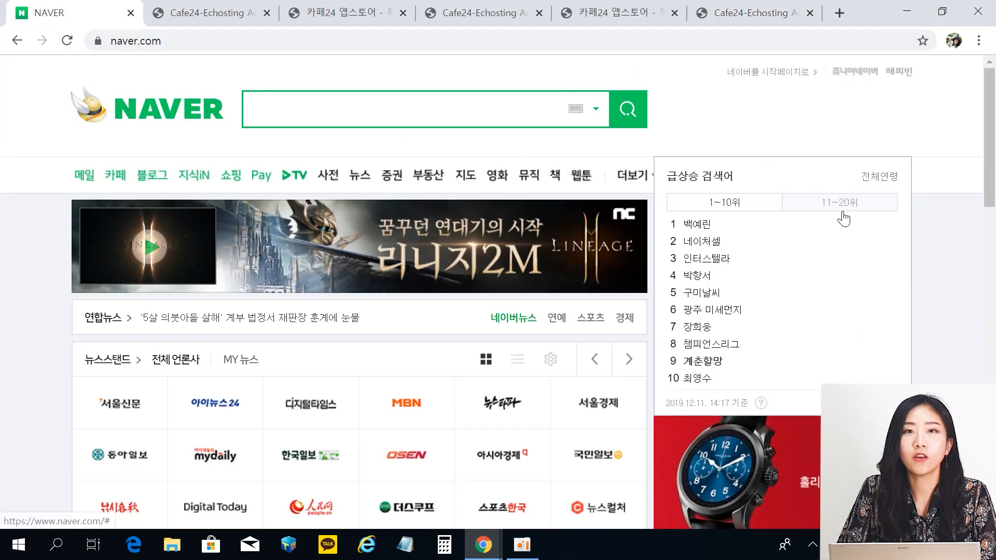
left_click(302, 108)
type("sp")
key("BackSpace")
key("BackSpace")
key("Hangul")
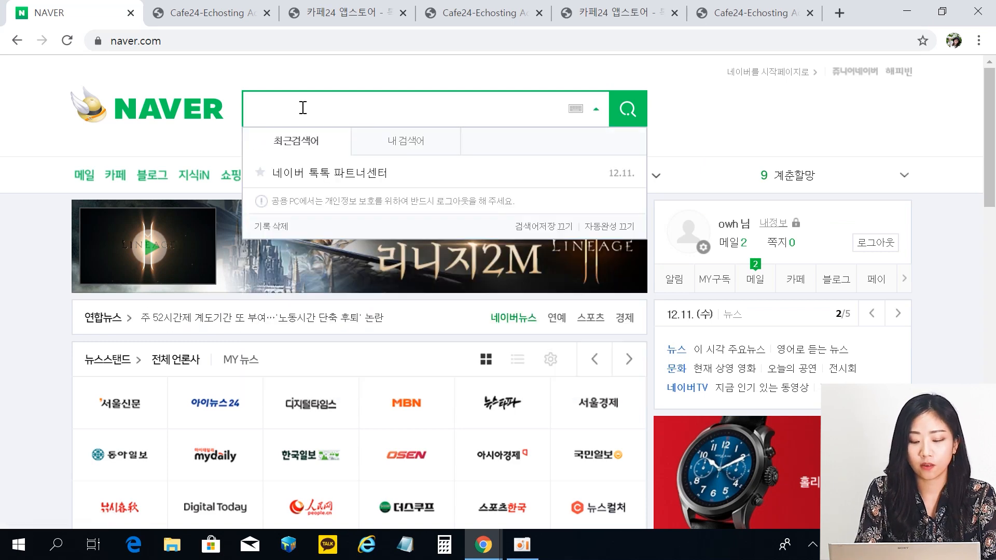
type("네이버톡톡")
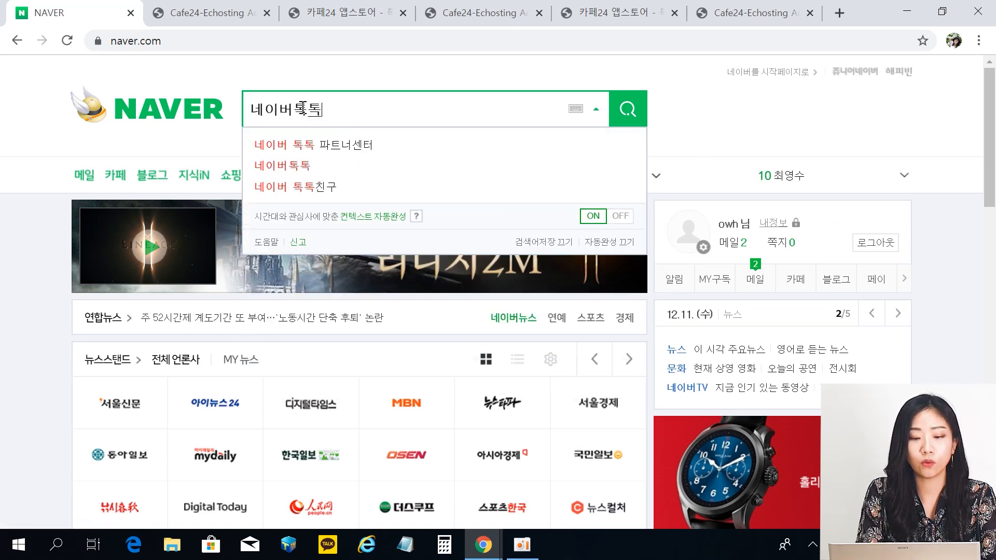
left_click(340, 147)
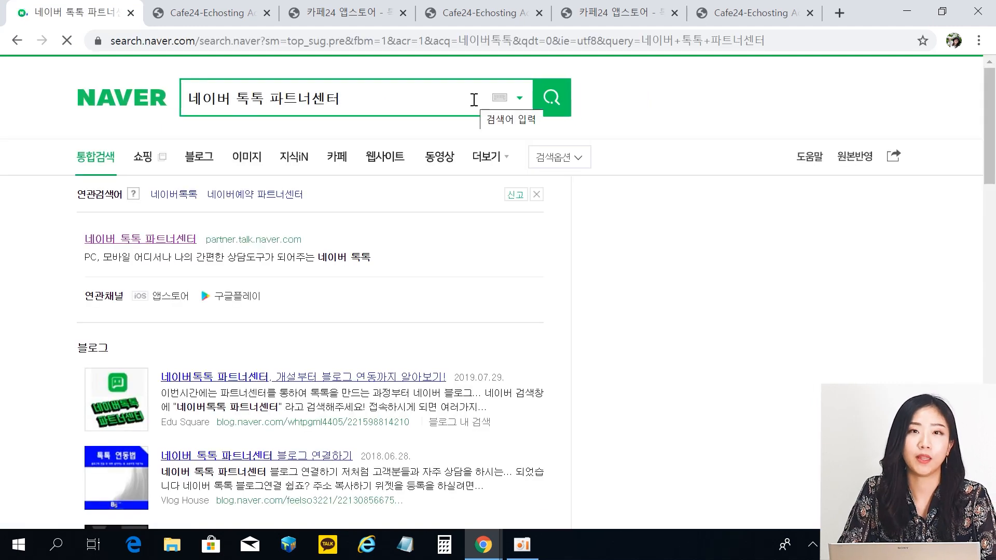
left_click(123, 240)
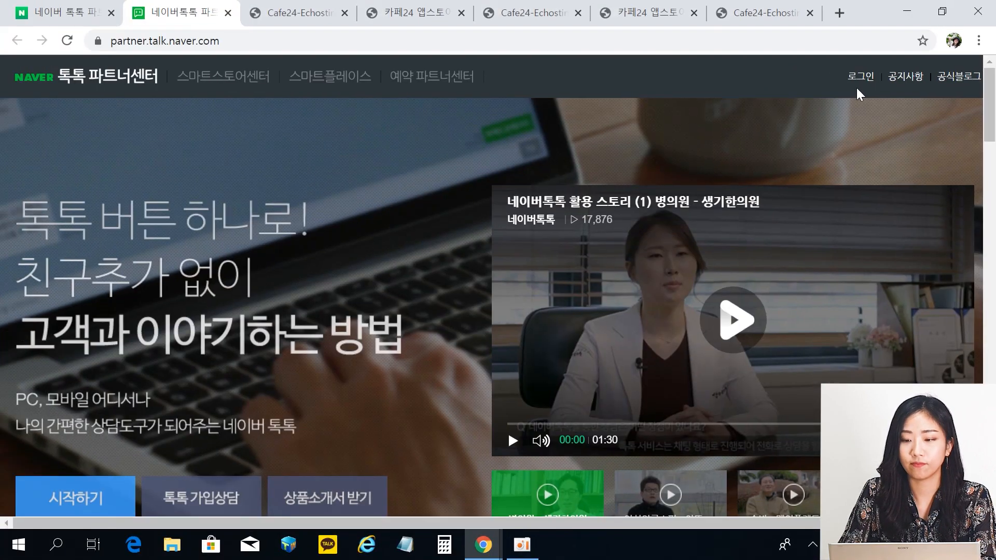
Open the partner center's login page and replace the prefilled ID with the Naver account ID.
left_click(784, 81)
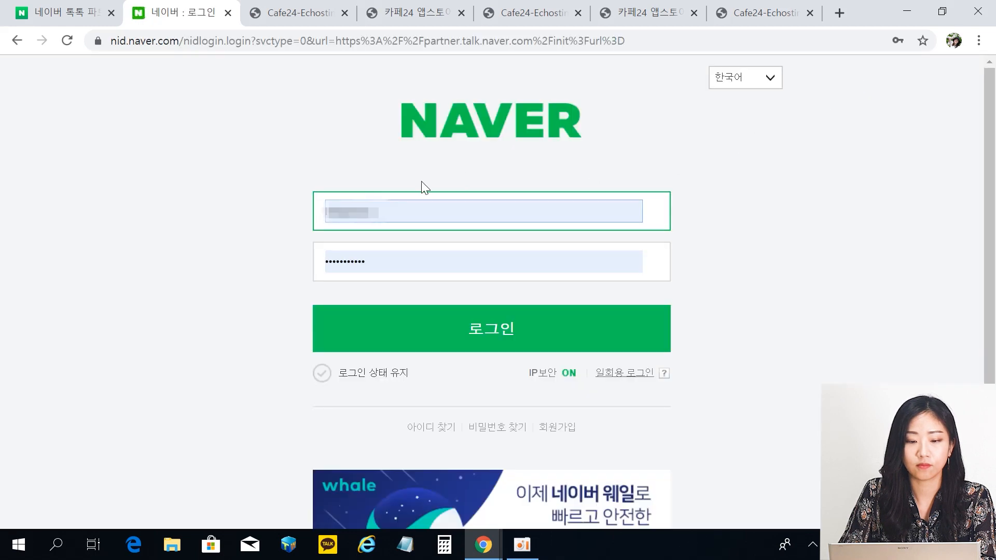
left_click(422, 220)
left_click_drag(396, 215, 284, 210)
key("BackSpace")
type("****")
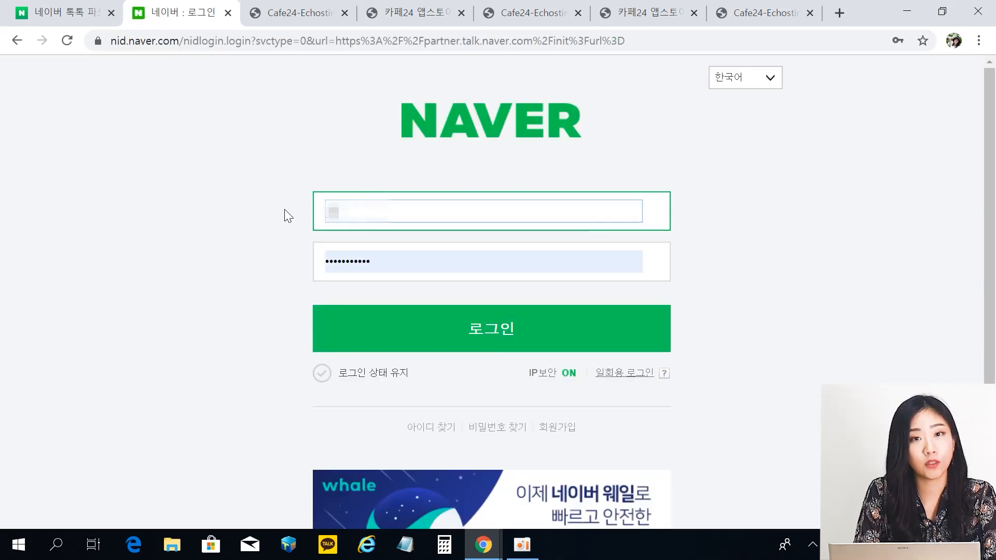
key("BackSpace")
key("BackSpace")
key("BackSpace")
key("BackSpace")
type("*******")
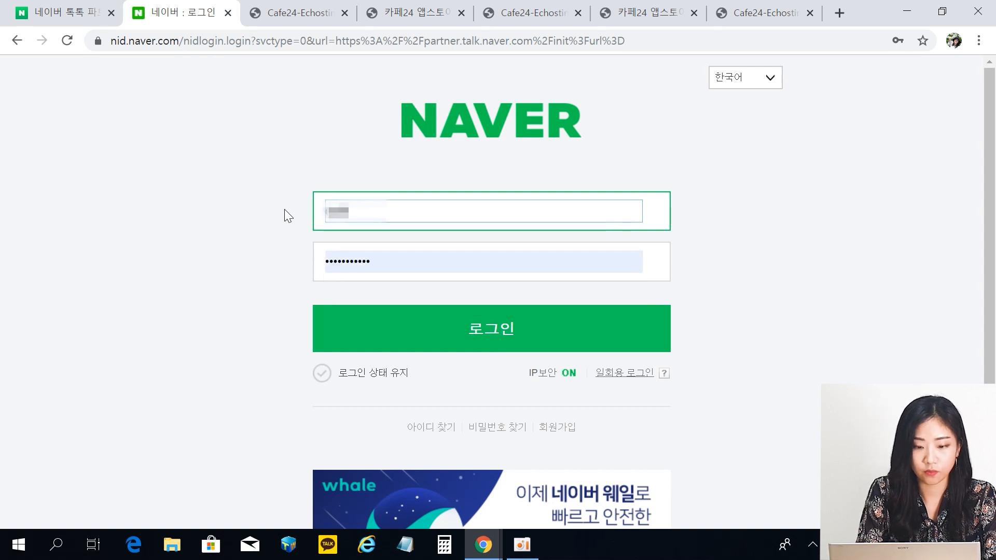
type("**")
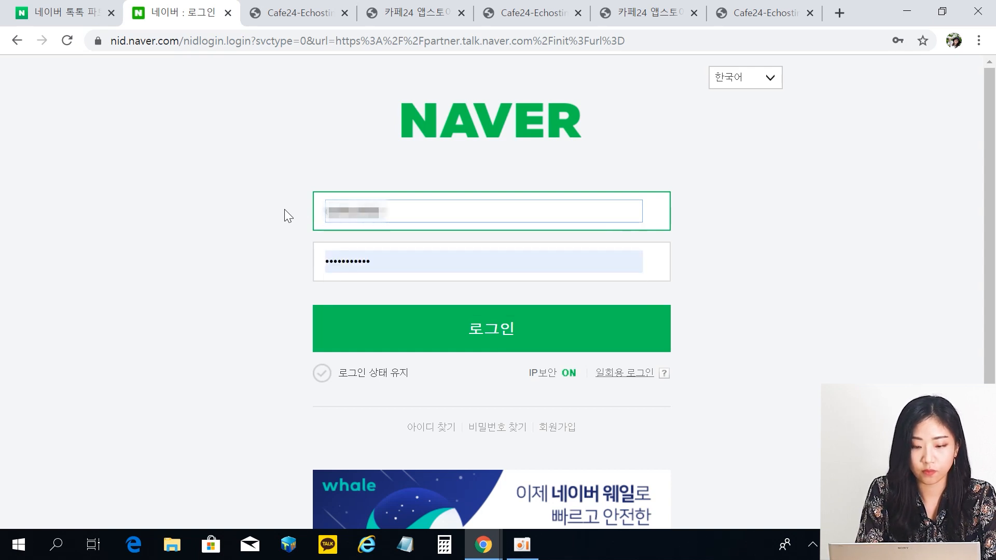
Enter the account password, log in to Naver, and dismiss the browser's offer to save the password.
key("Tab")
type("*************")
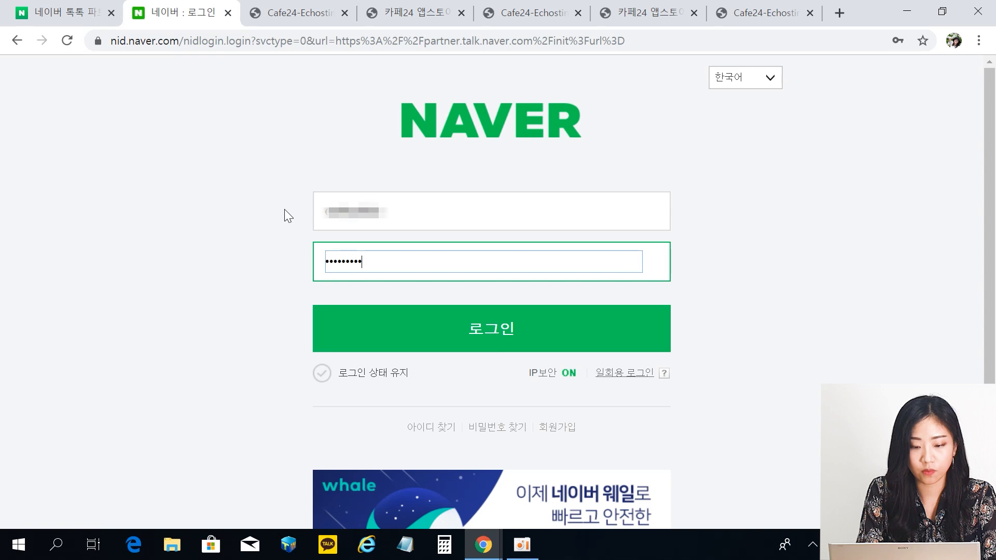
left_click(591, 335)
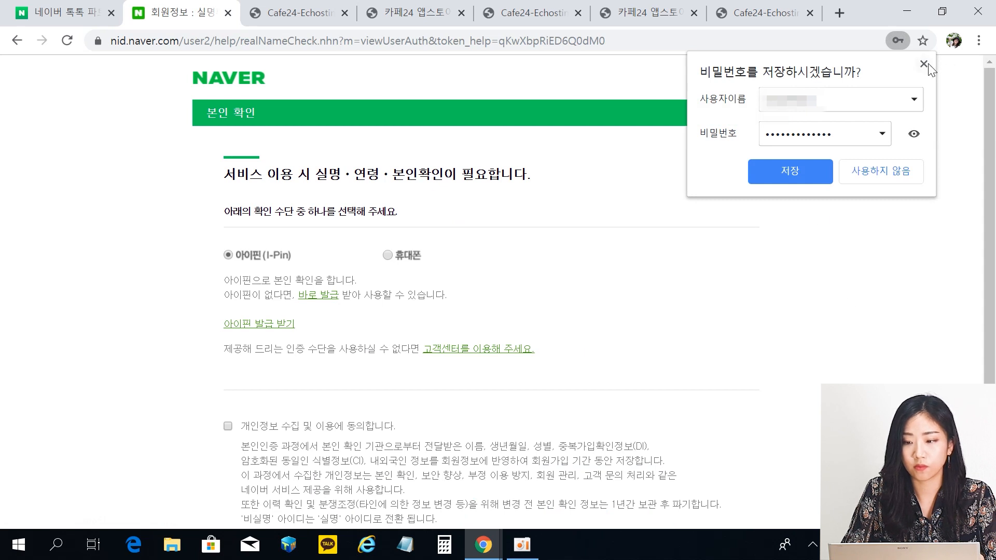
left_click(923, 63)
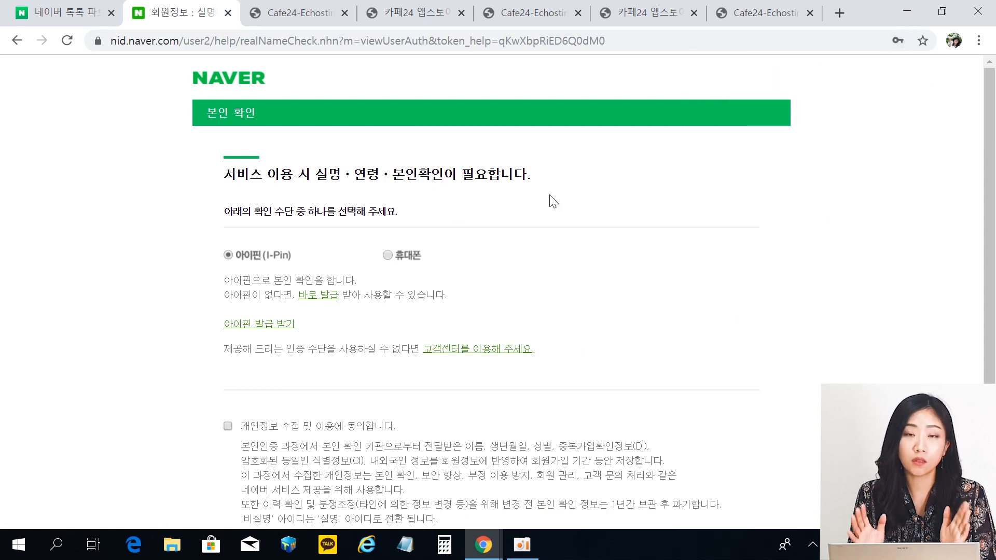
Choose 휴대폰 as the identity check method, agree to the personal information collection, and confirm.
left_click(398, 254)
scroll(741, 272, "down", 3)
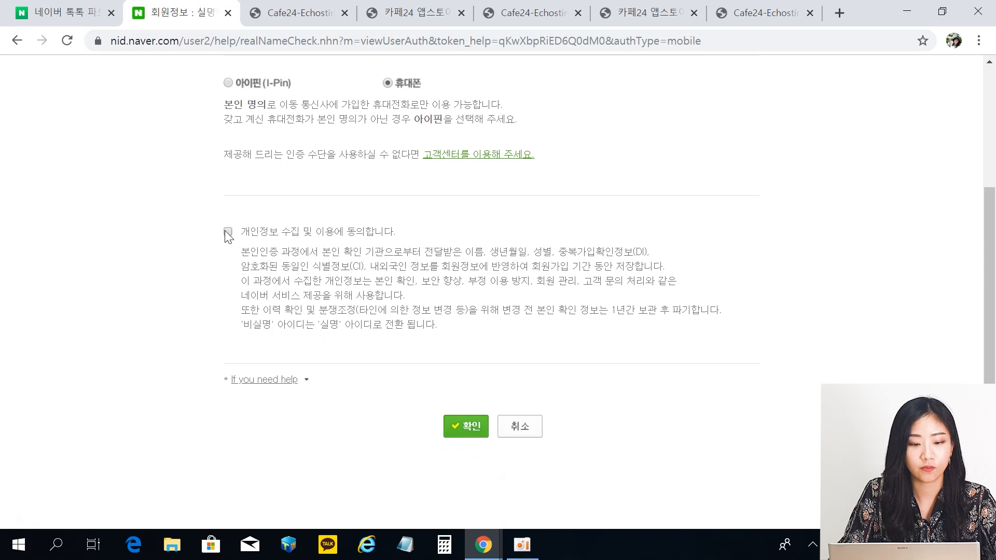
left_click(227, 232)
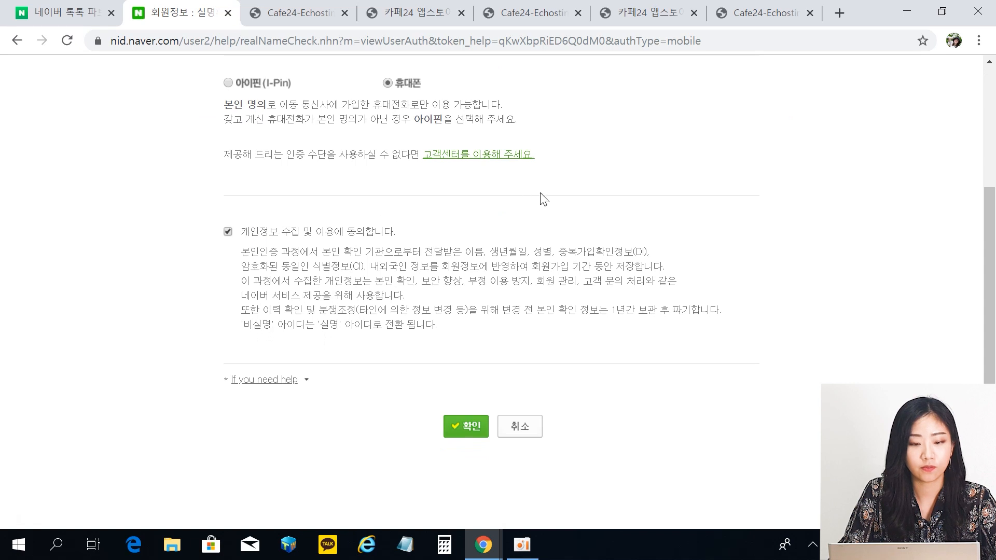
left_click(470, 428)
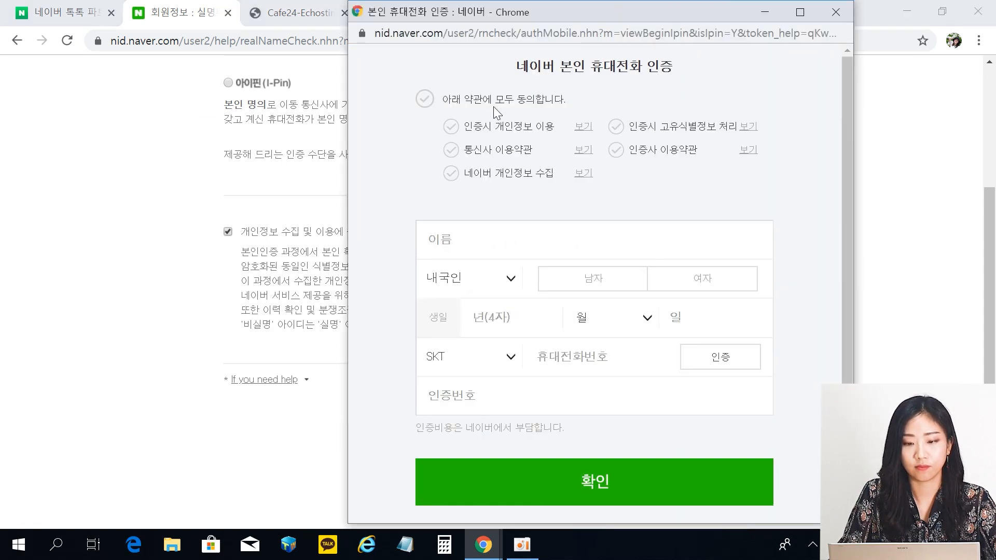
Complete the phone identity check by agreeing to all terms and submitting the personal details and verification code, and confirm the registered real-name information.
left_click(425, 99)
left_click(517, 234)
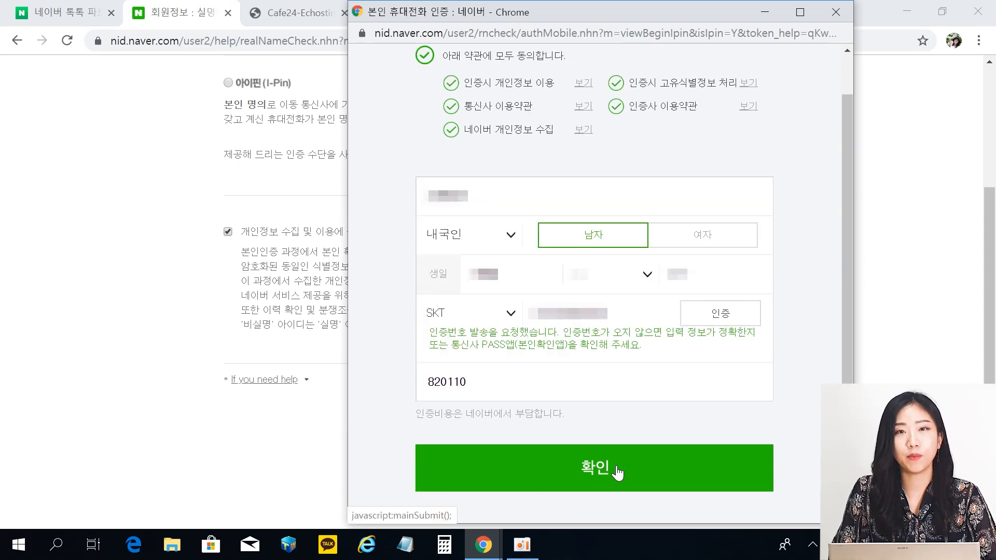
left_click(617, 473)
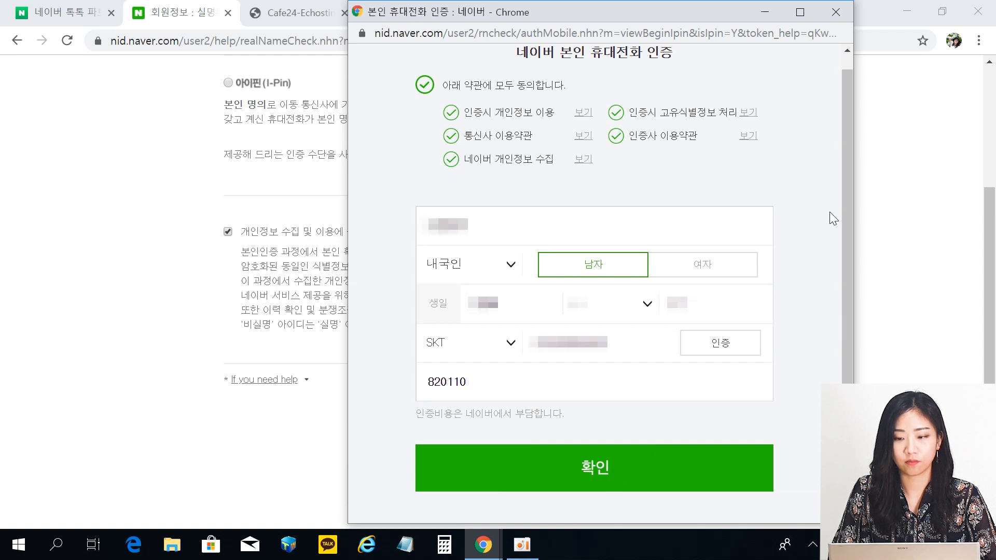
key("ctrl+minus")
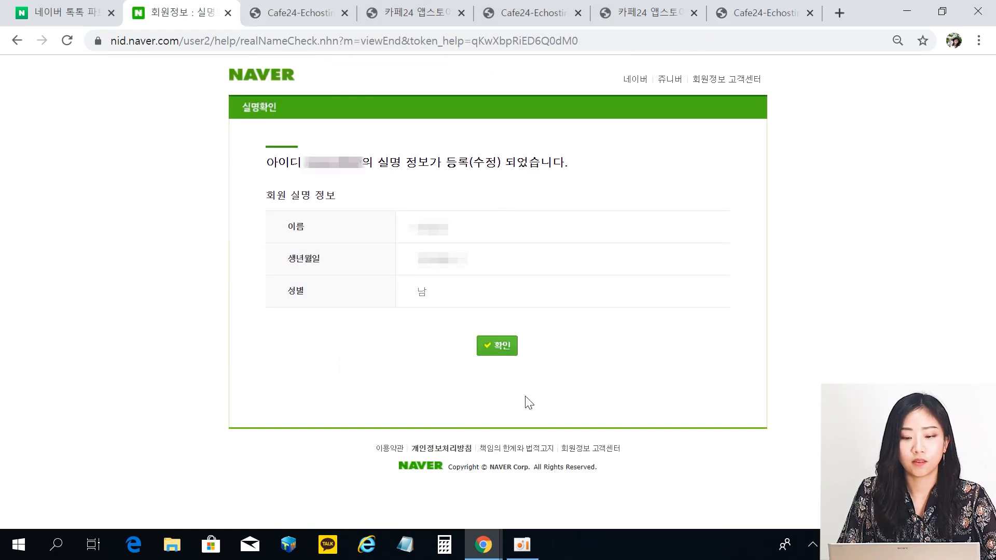
left_click(501, 351)
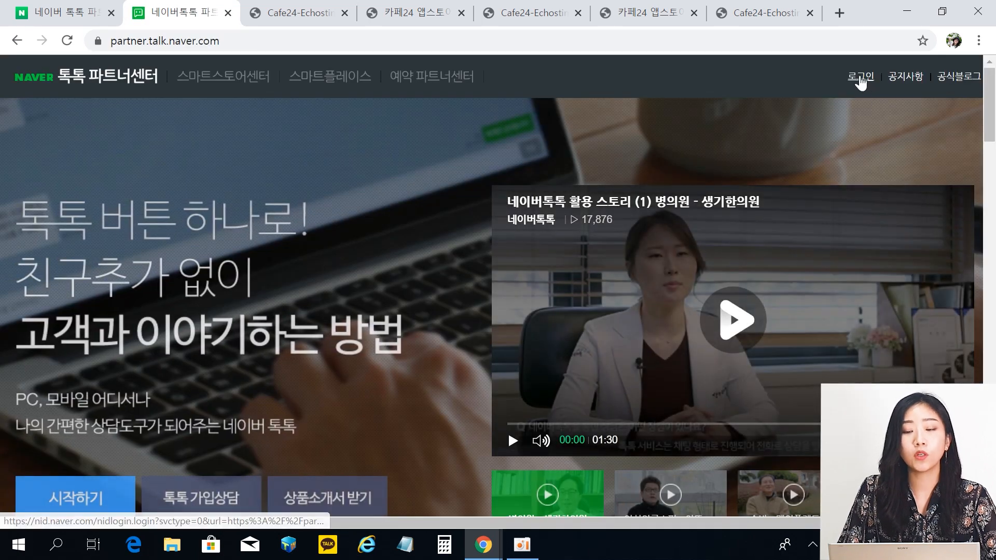
Reopen the partner center's login page and replace the prefilled ID with the verified Naver account's ID.
left_click(860, 78)
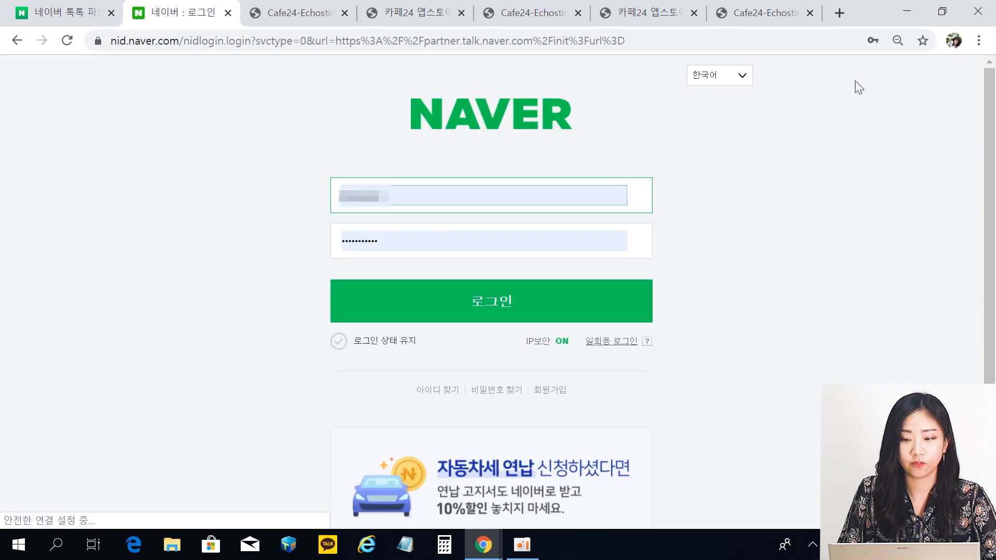
left_click(419, 210)
key("BackSpace")
key("BackSpace")
key("BackSpace")
key("BackSpace")
key("BackSpace")
key("BackSpace")
key("BackSpace")
key("BackSpace")
key("BackSpace")
key("BackSpace")
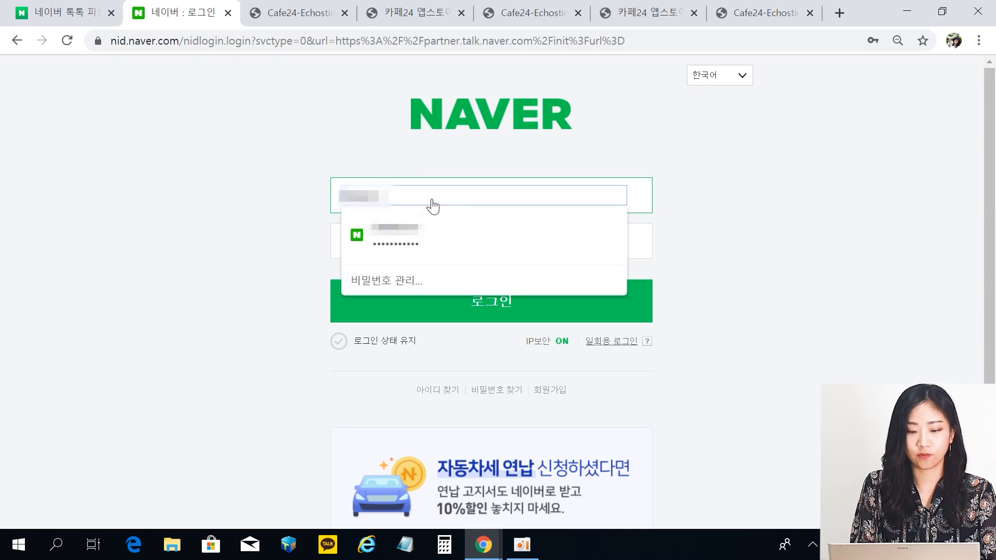
type("????????")
key("BackSpace")
key("BackSpace")
key("BackSpace")
key("BackSpace")
key("BackSpace")
key("BackSpace")
key("BackSpace")
key("BackSpace")
key("BackSpace")
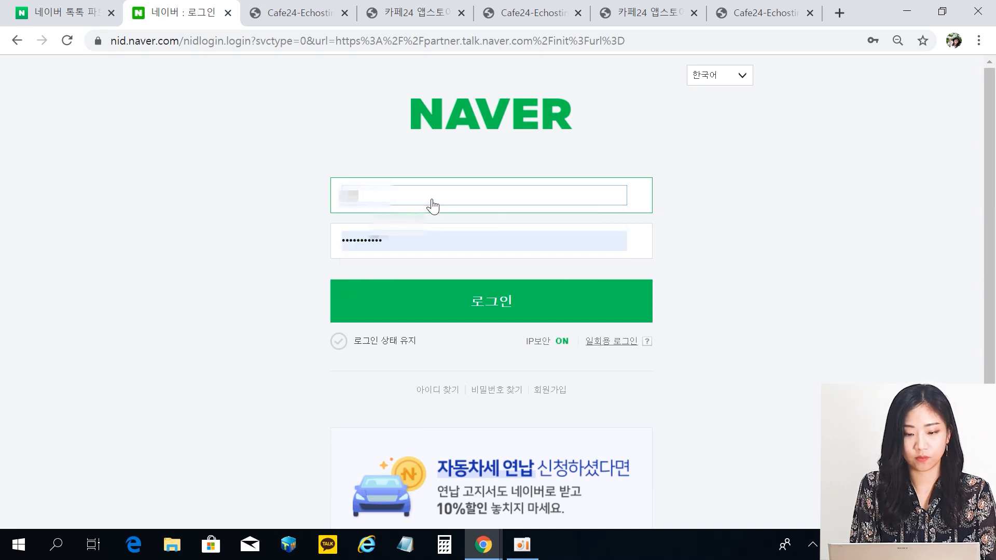
key("Down")
key("Return")
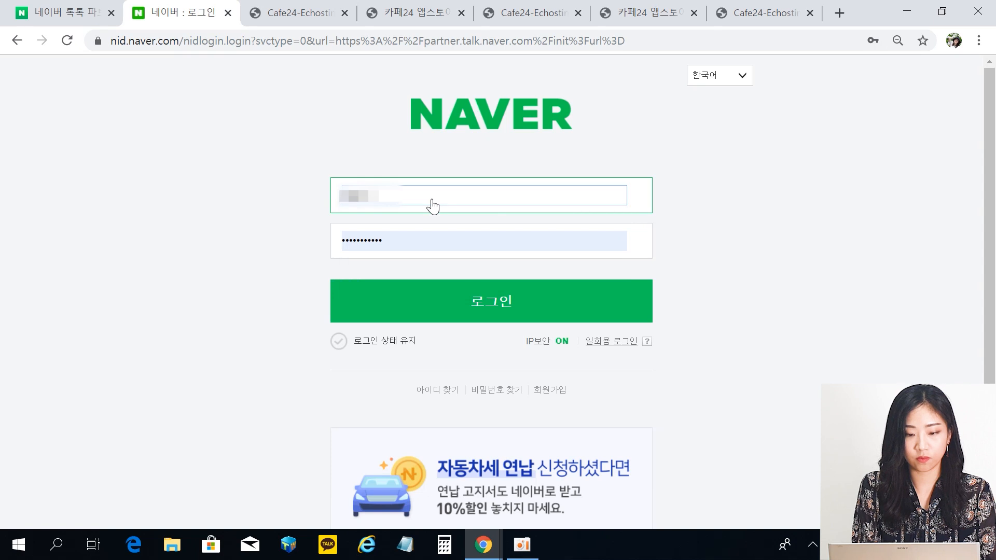
key("BackSpace")
key("BackSpace")
type("?????")
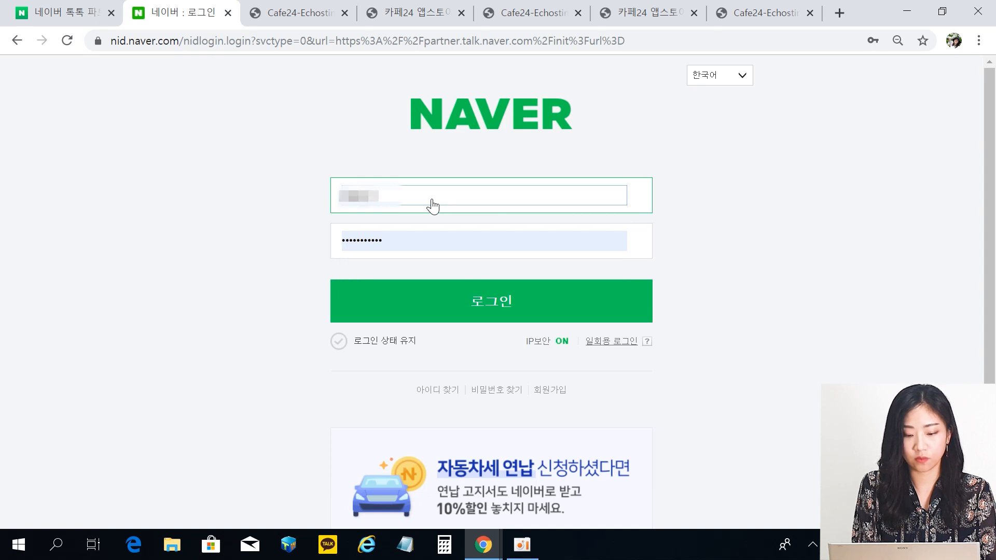
Enter the verified account's password, log in to the partner center, and close the save-password offer.
key("Tab")
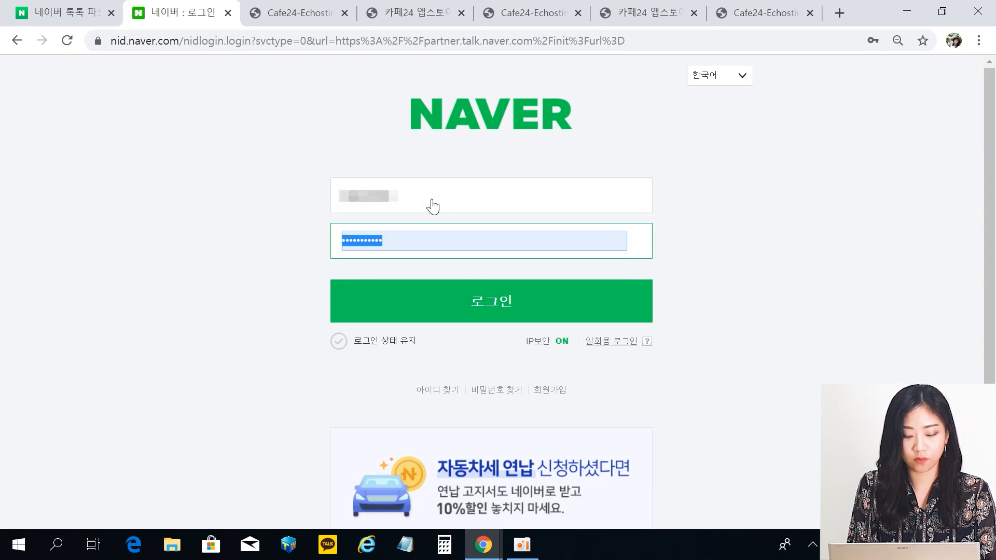
type("???")
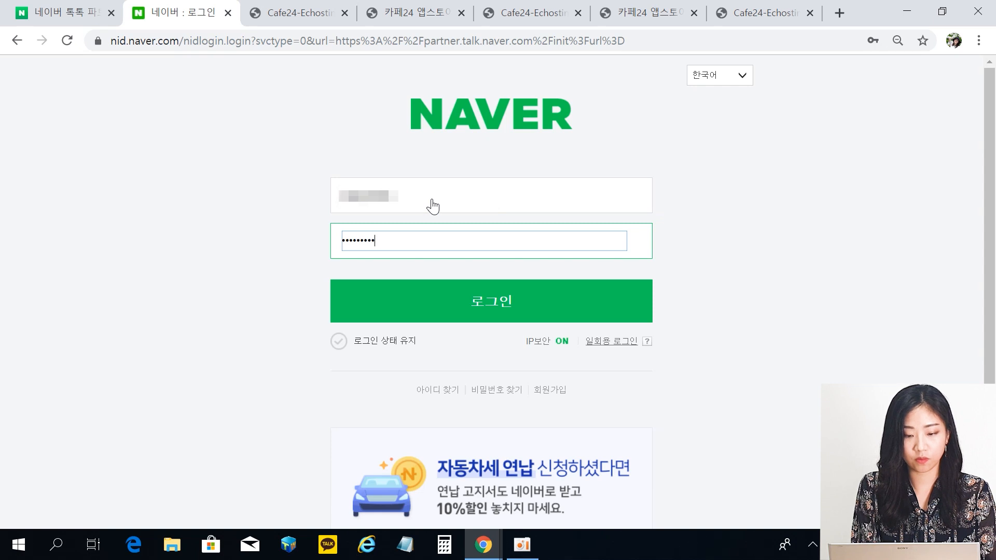
left_click(507, 304)
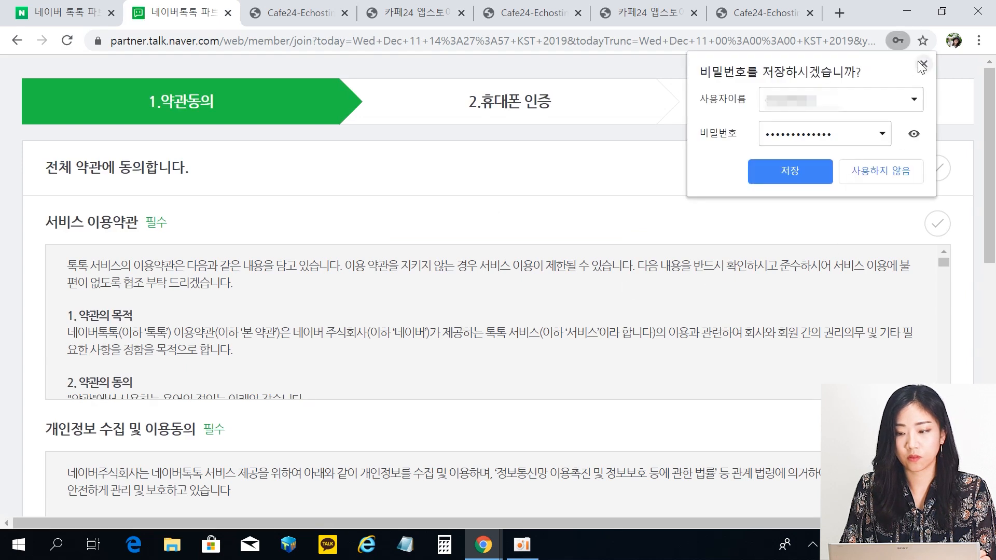
left_click(924, 64)
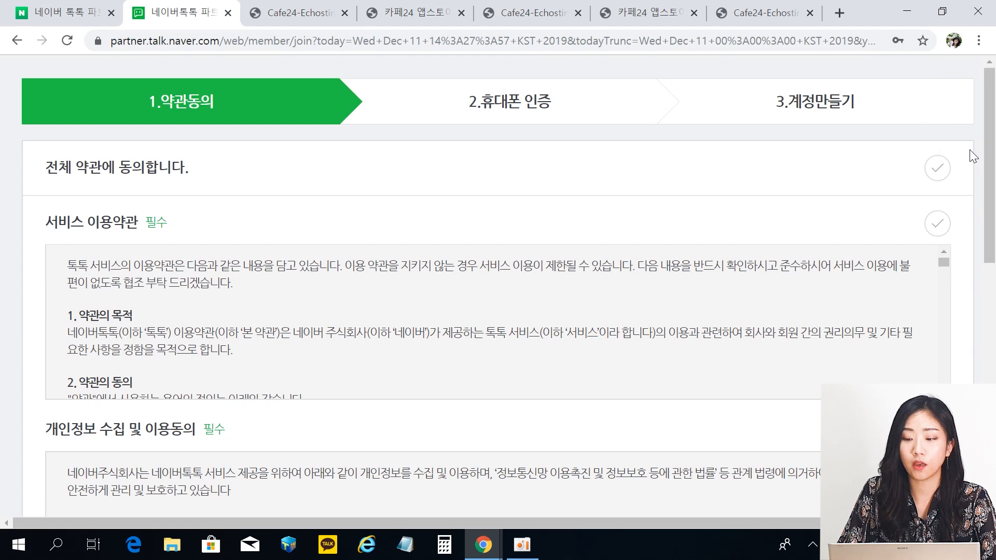
Agree to all of the TalkTalk sign-up terms, including the optional consents, and submit the 약관동의 stage.
left_click(936, 168)
left_click_drag(986, 161, 988, 397)
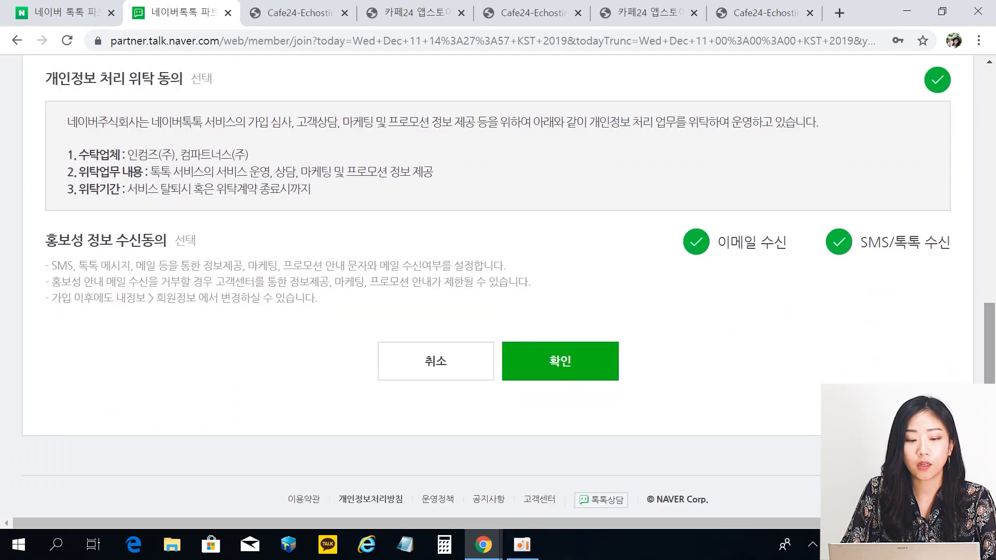
left_click(576, 360)
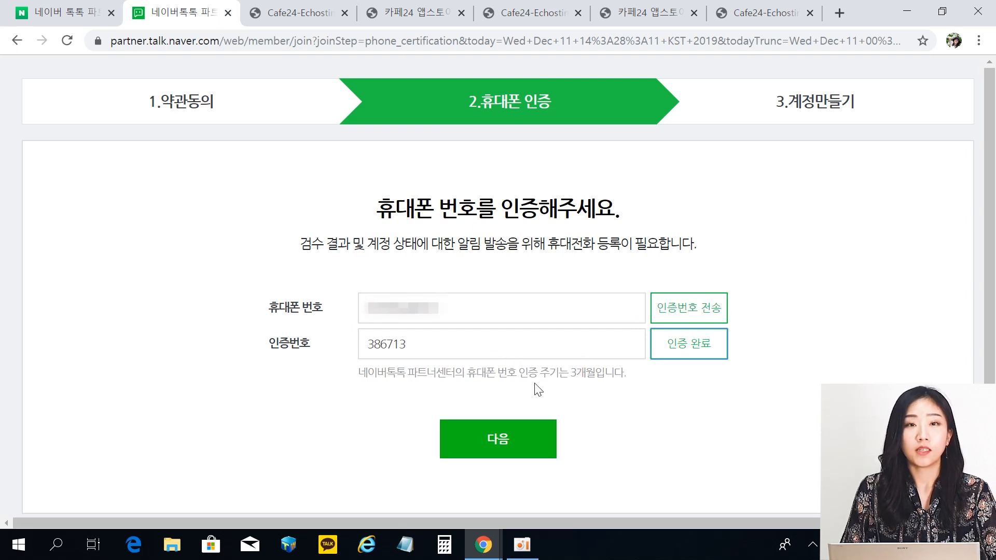
Submit the completed phone verification and start creating a new TalkTalk account without linking any other Naver services.
left_click(514, 452)
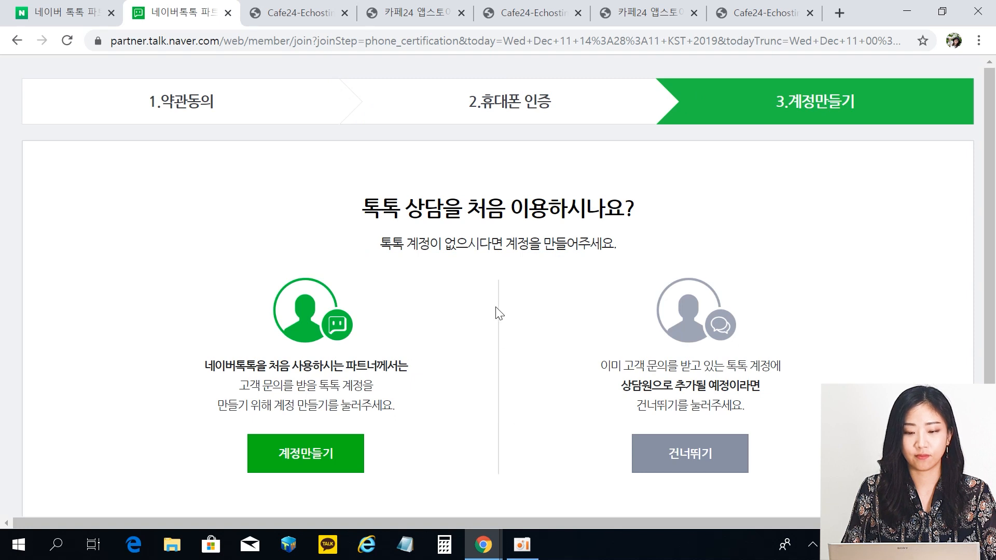
scroll(495, 280, "down", 2)
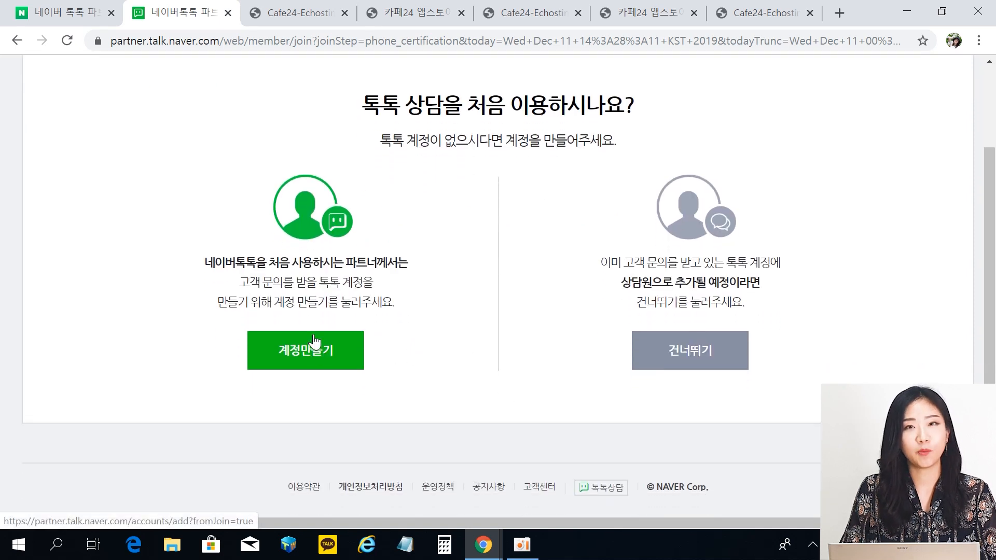
left_click(340, 356)
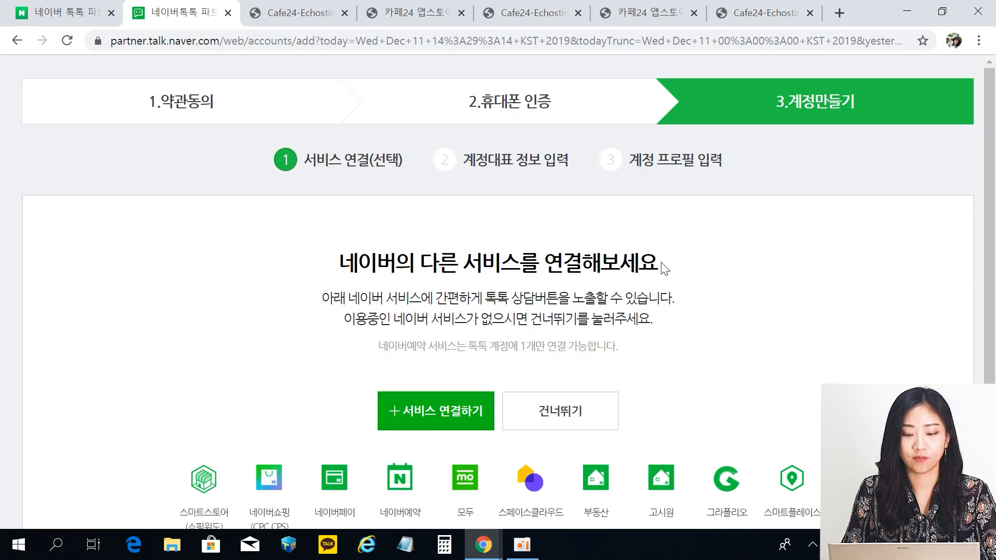
scroll(666, 266, "down", 1)
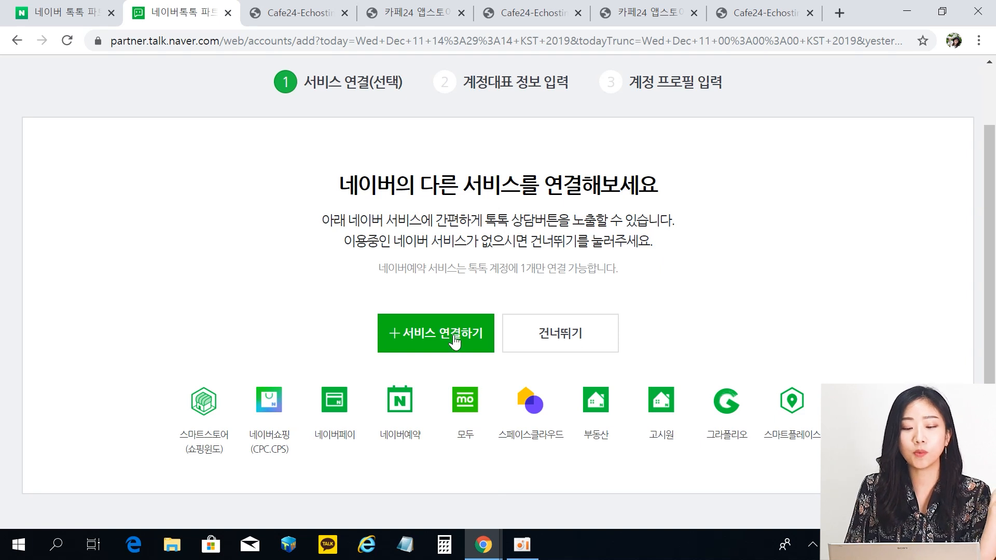
left_click(576, 344)
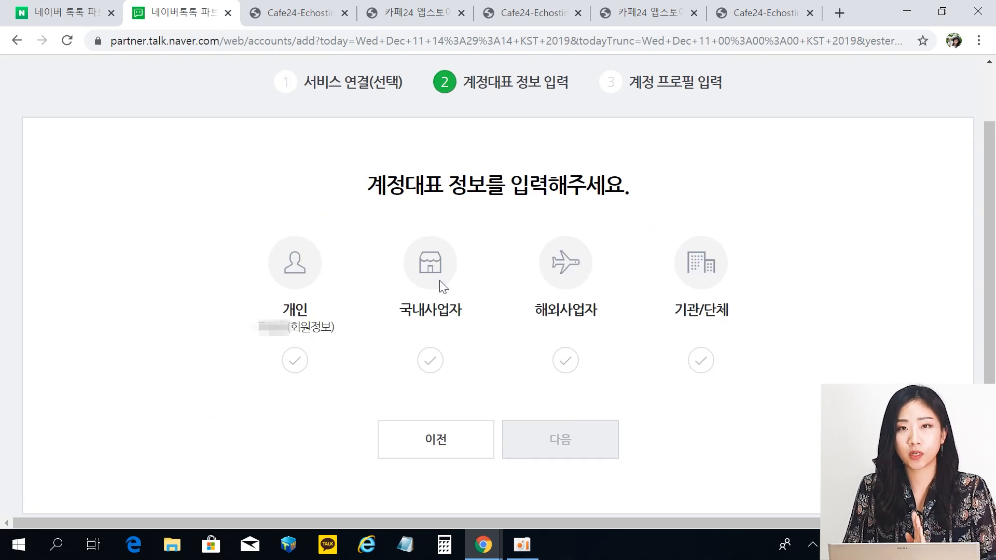
Select 국내사업자 as the account representative type and review the business details its form requires.
left_click(430, 361)
scroll(473, 311, "down", 5)
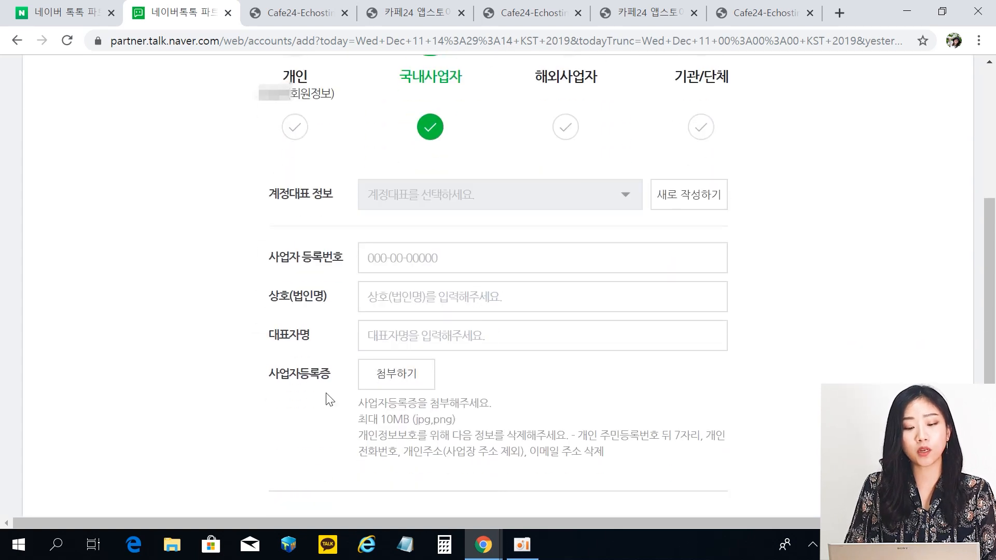
scroll(361, 327, "up", 5)
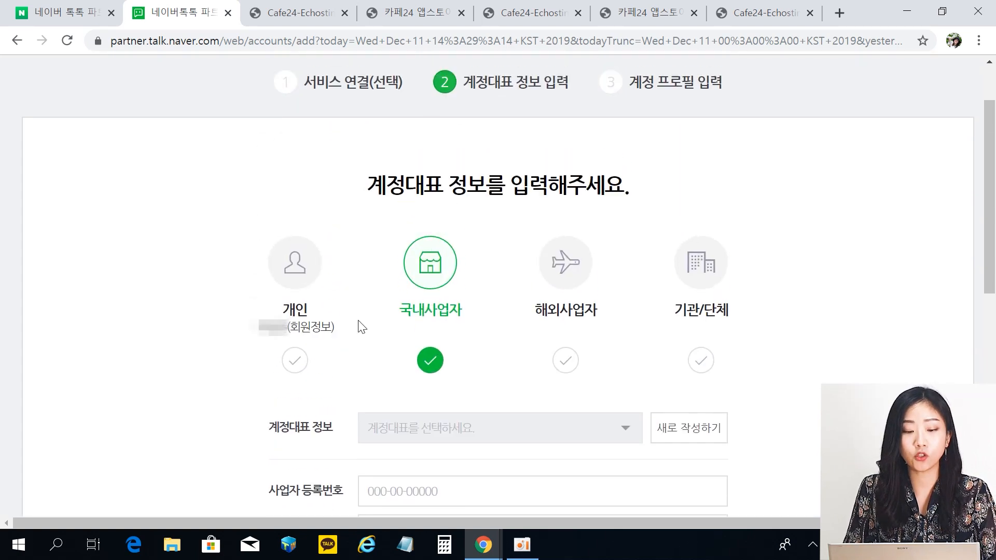
Set the account representative type to 개인 and continue to the profile information stage.
left_click(295, 360)
scroll(363, 332, "down", 2)
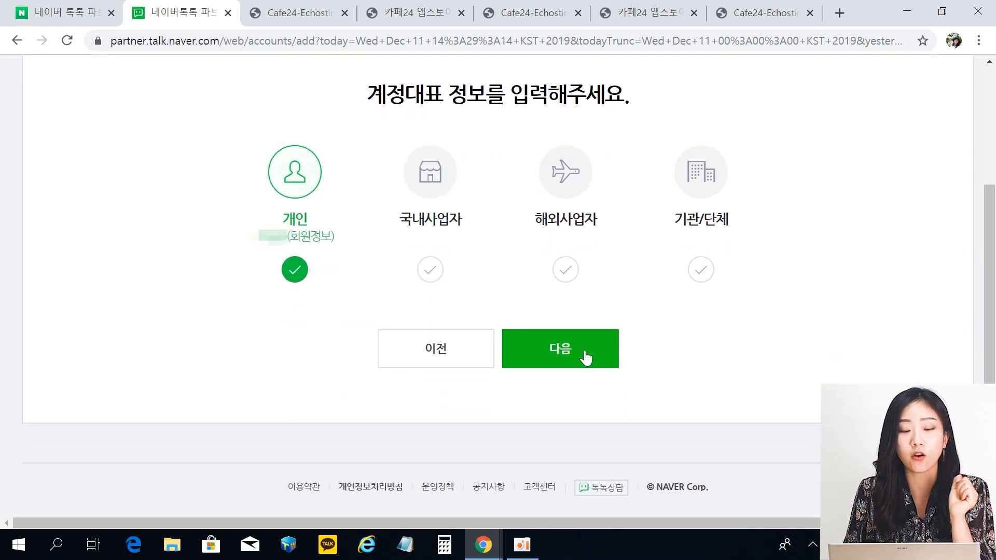
left_click(559, 346)
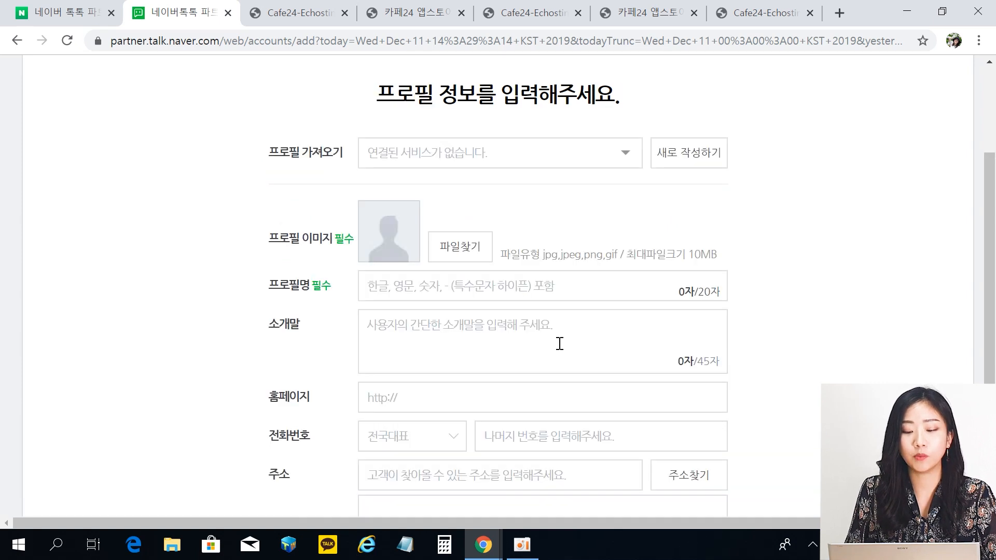
Upload the tack_thm picture from the desktop as the required profile image.
scroll(688, 274, "up", 2)
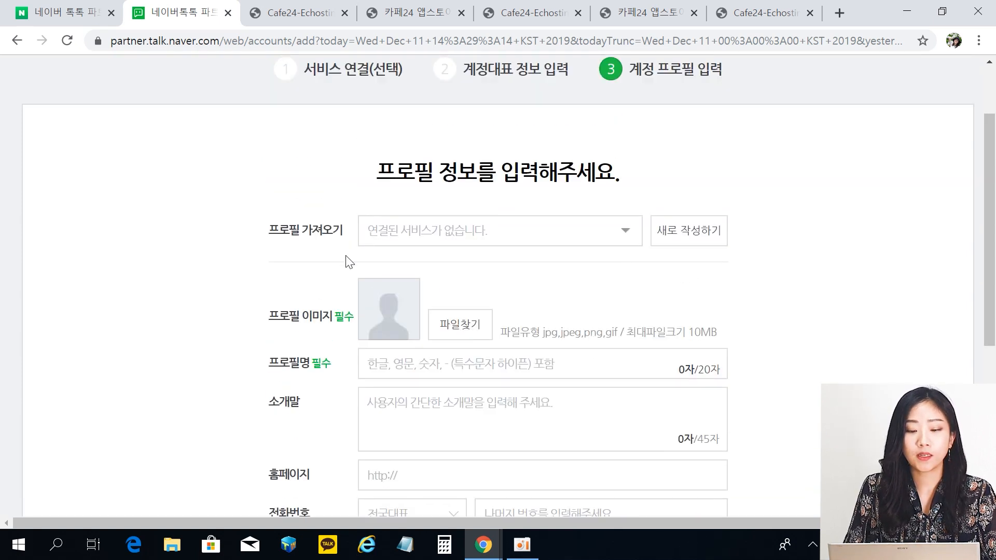
scroll(740, 213, "down", 1)
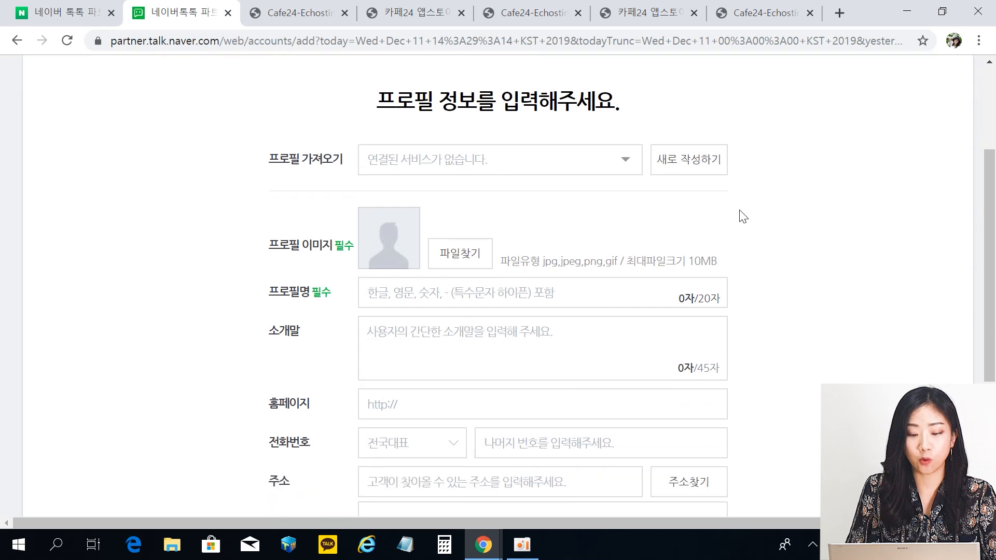
scroll(300, 232, "down", 1)
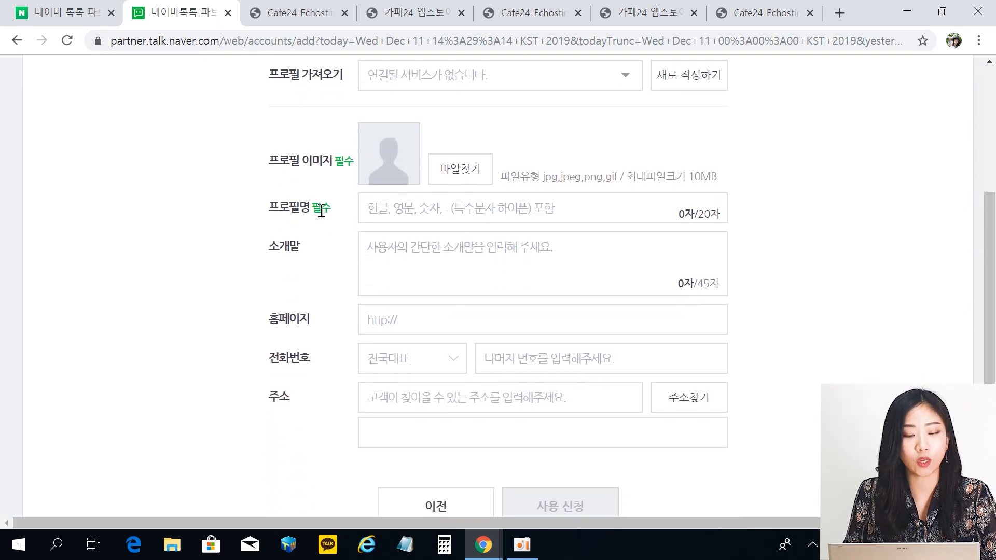
left_click(465, 172)
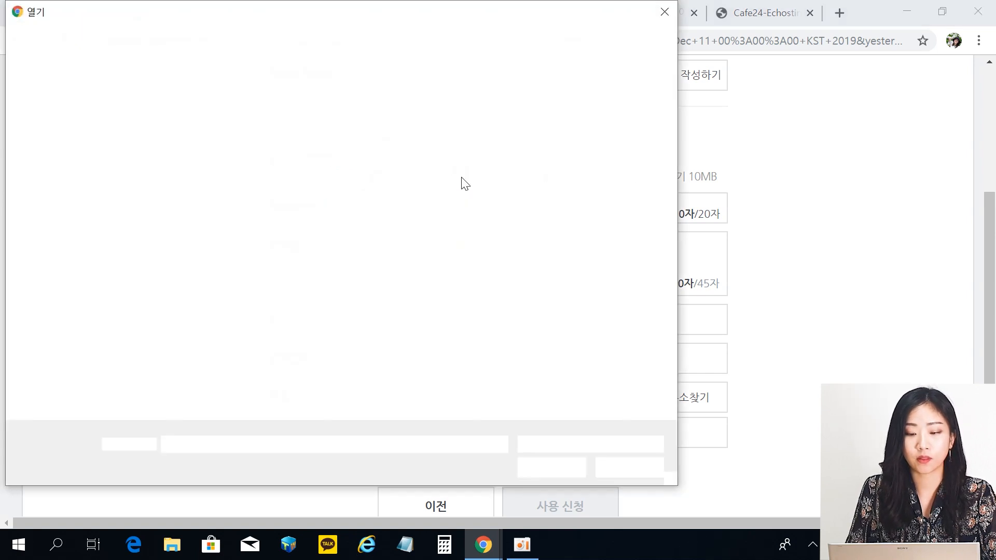
left_click(547, 141)
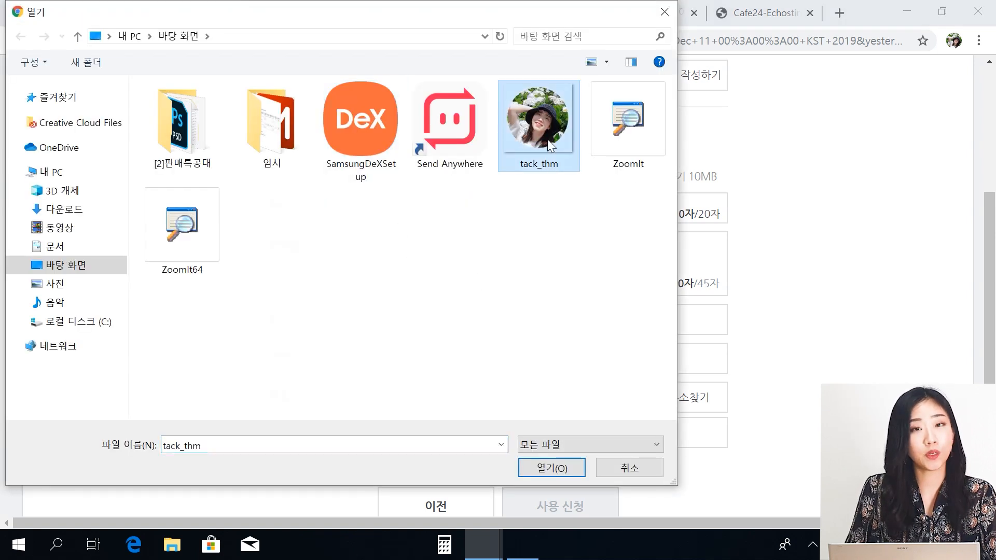
left_click(551, 469)
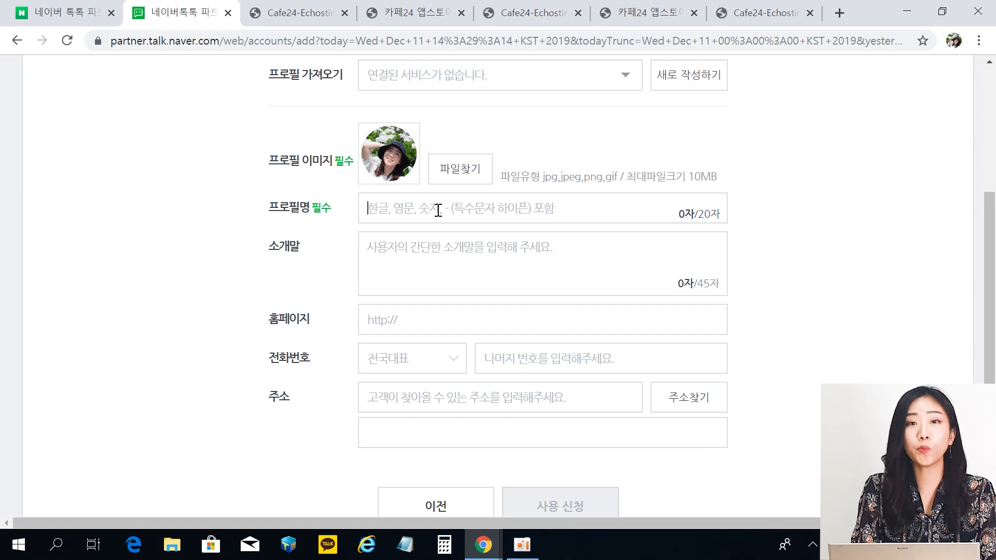
Enter 테스트 as the profile name and submit the account's application for use.
type("xp")
key("BackSpace")
key("BackSpace")
type("ㅌ")
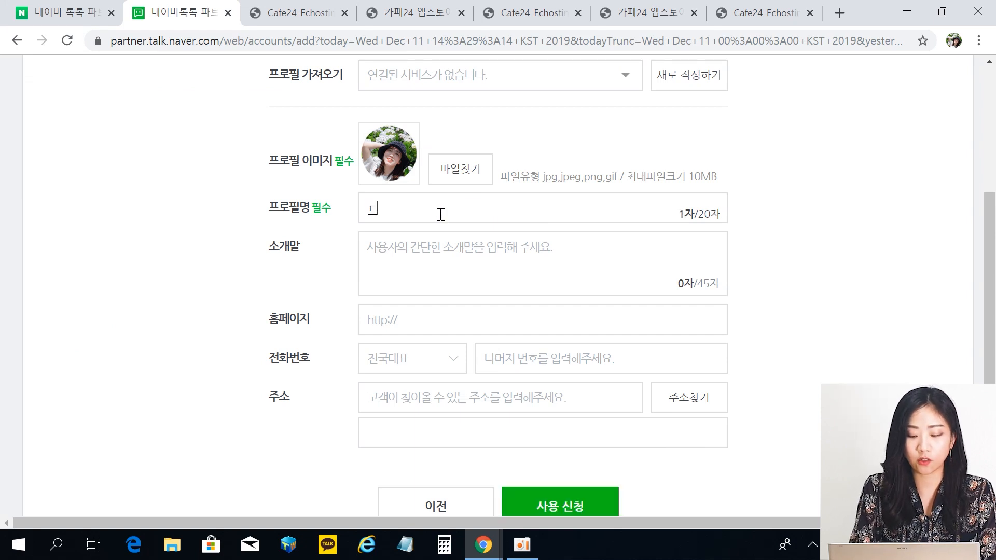
type("ㅔ스트")
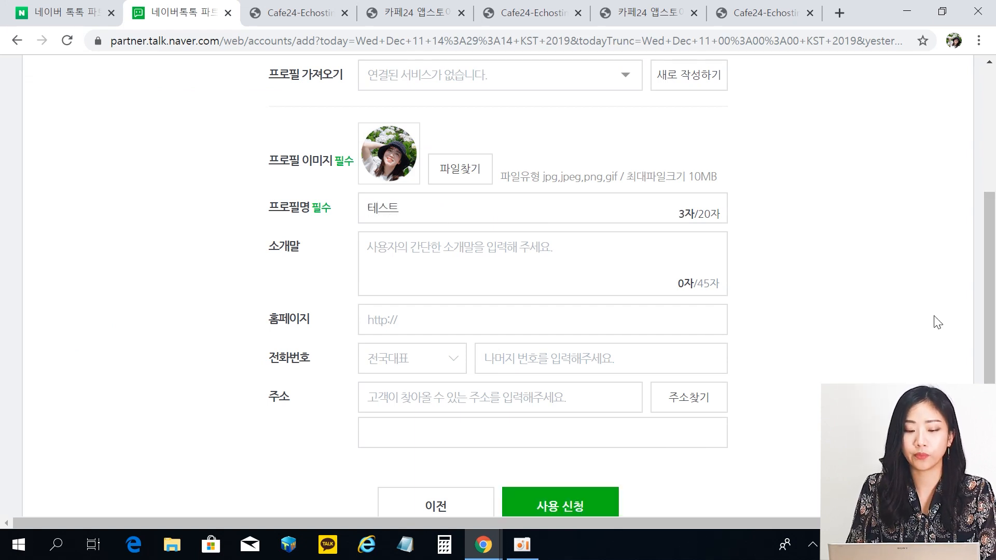
scroll(838, 273, "down", 3)
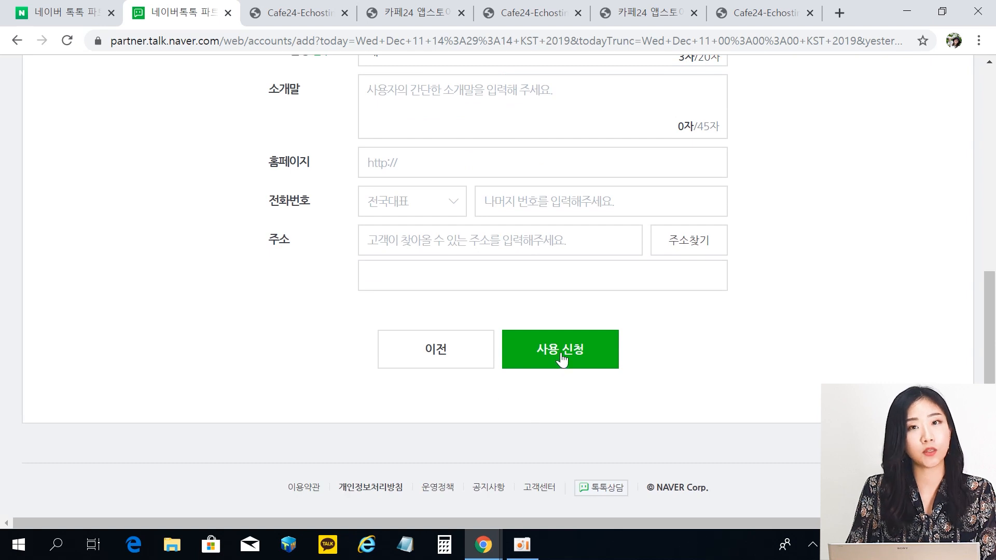
left_click(561, 357)
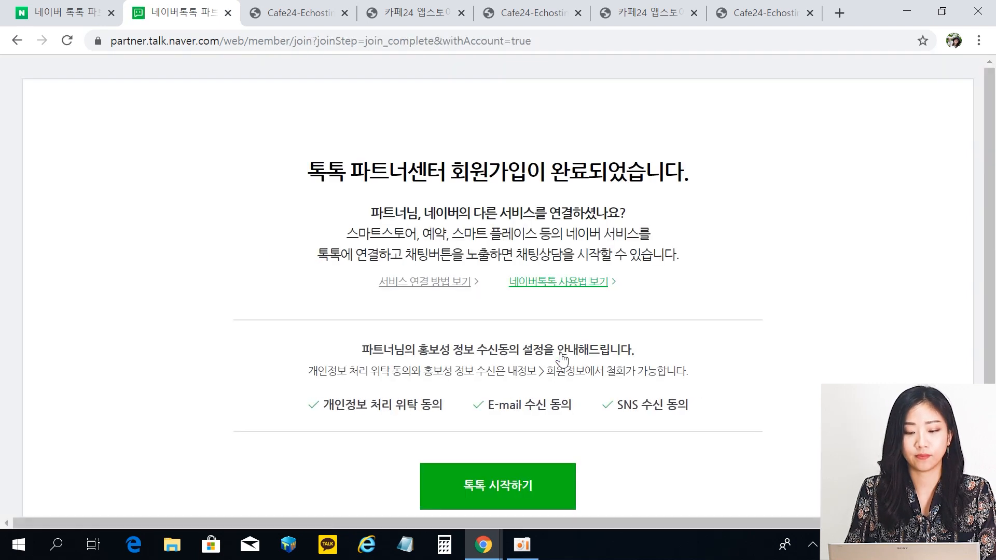
Start TalkTalk from the sign-up completion page and check the new 테스트 account's status in the registered accounts list.
scroll(576, 337, "down", 3)
scroll(575, 337, "up", 2)
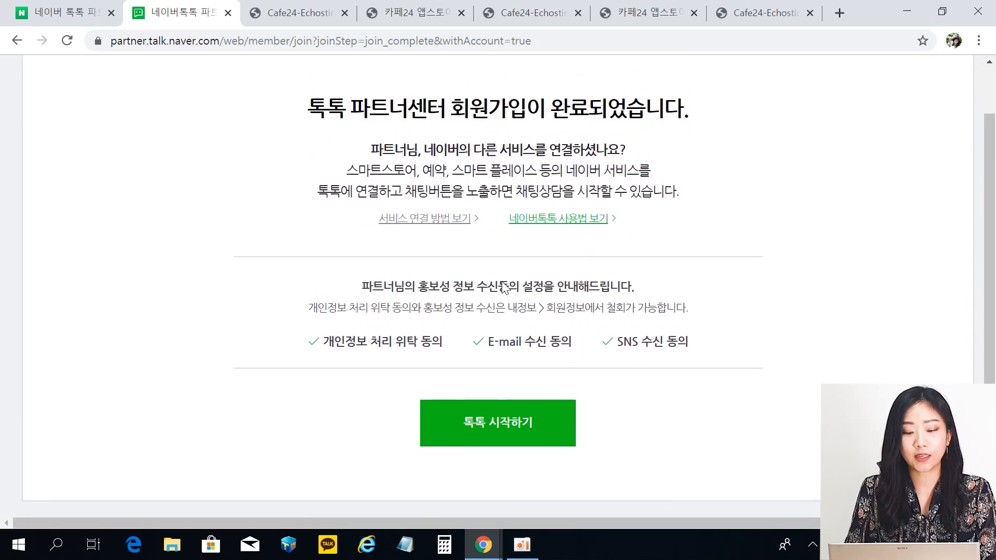
left_click(533, 429)
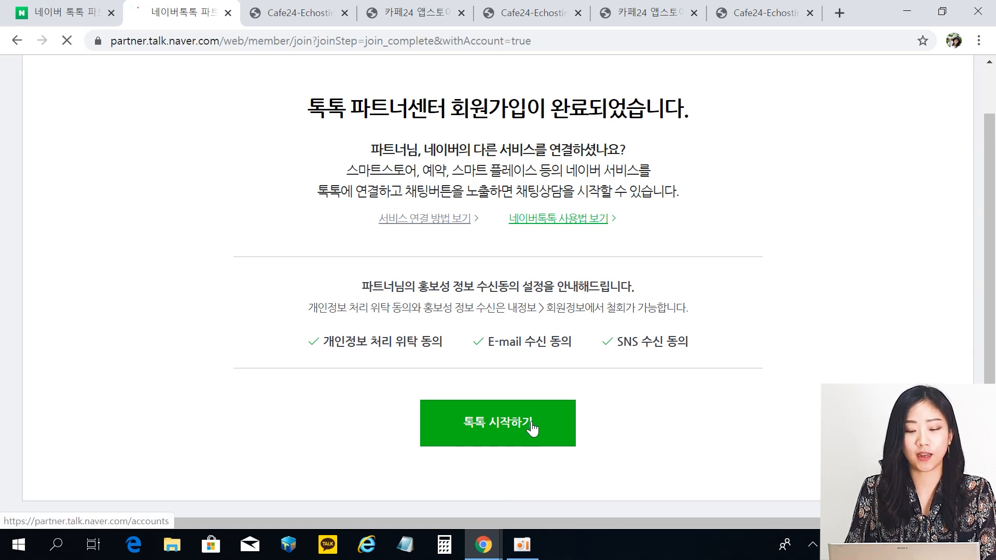
scroll(703, 356, "down", 2)
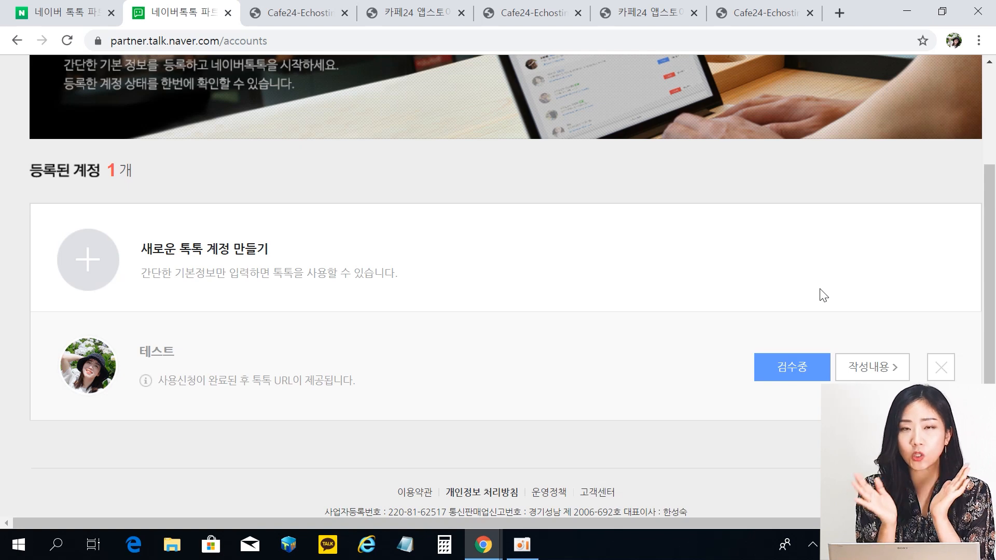
right_click(819, 289)
left_click(742, 363)
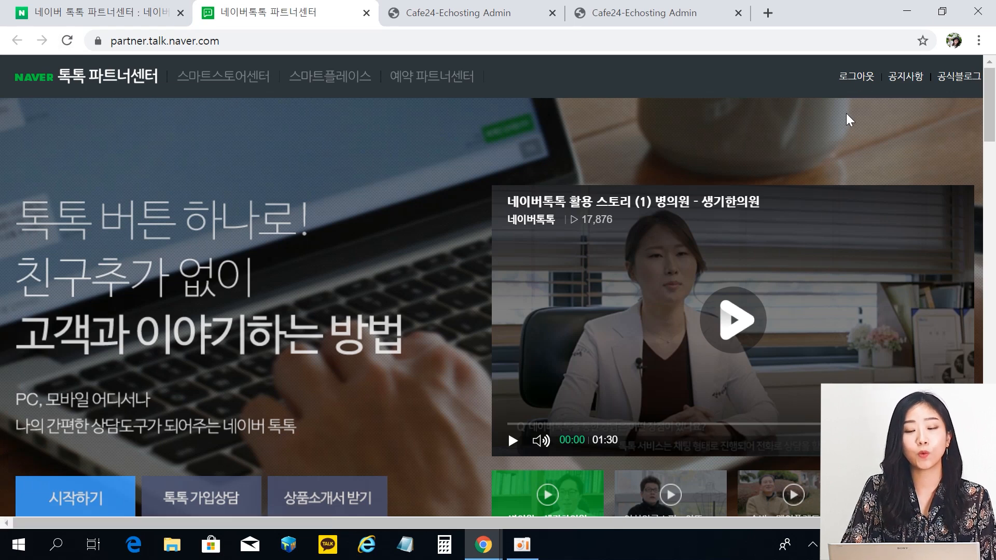
Open the registered accounts list from the partner center home page and go to the 테스트 account's management page.
scroll(316, 227, "down", 2)
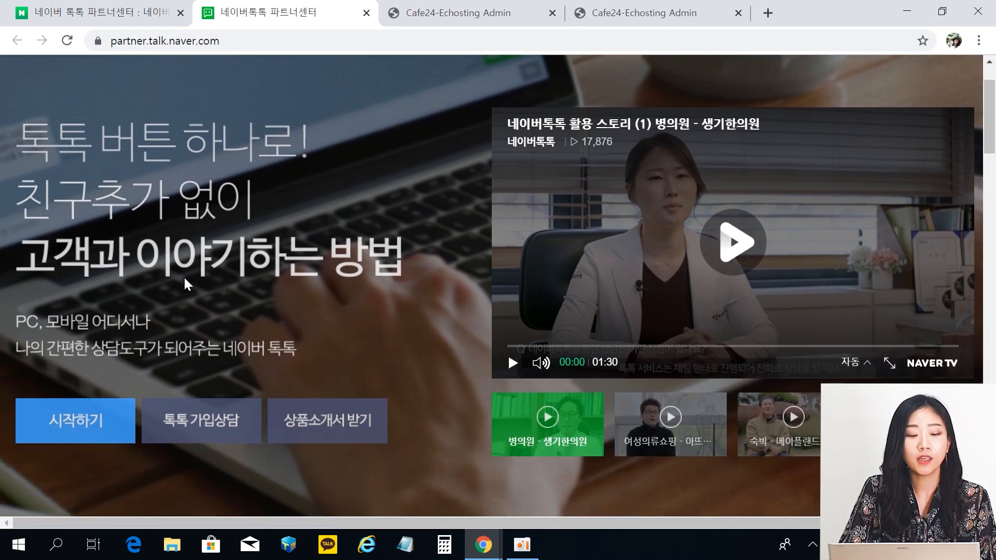
left_click(83, 426)
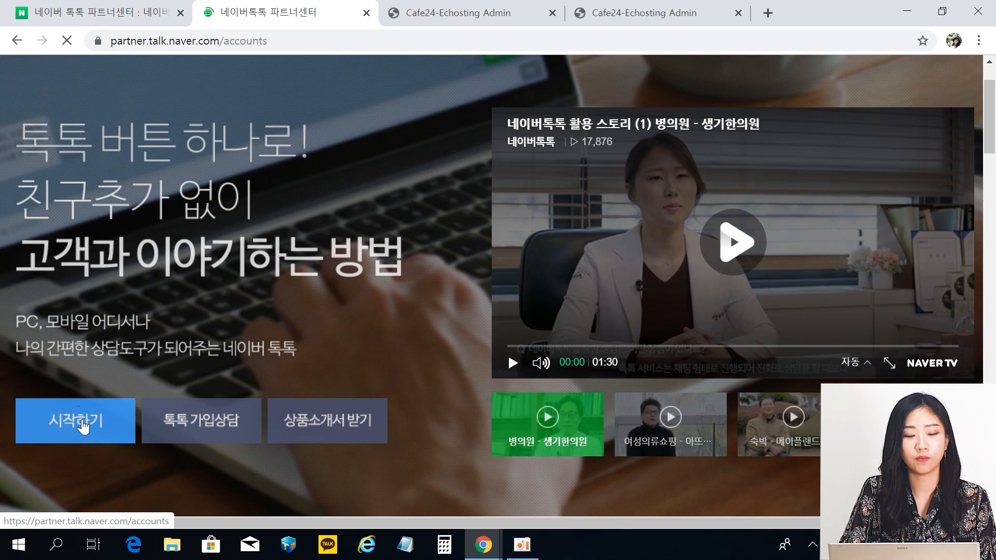
scroll(869, 311, "down", 3)
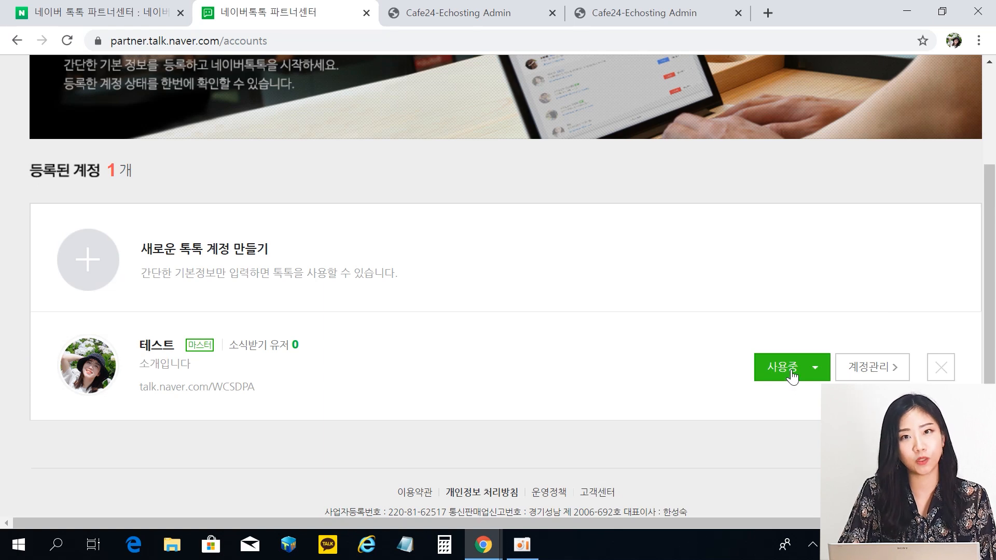
left_click(880, 372)
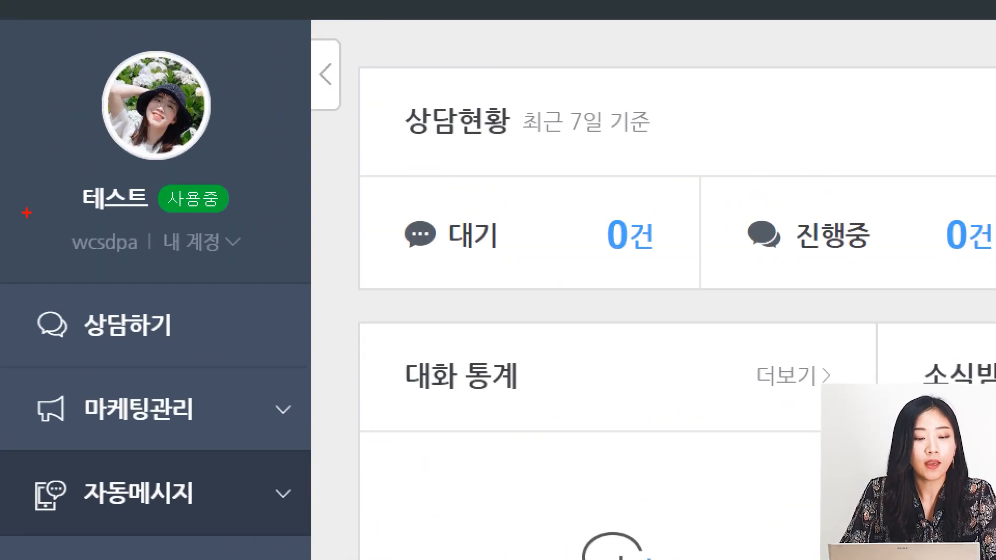
mouse_move(26, 213)
left_mouse_down()
mouse_move(165, 283)
mouse_move(157, 278)
left_mouse_up()
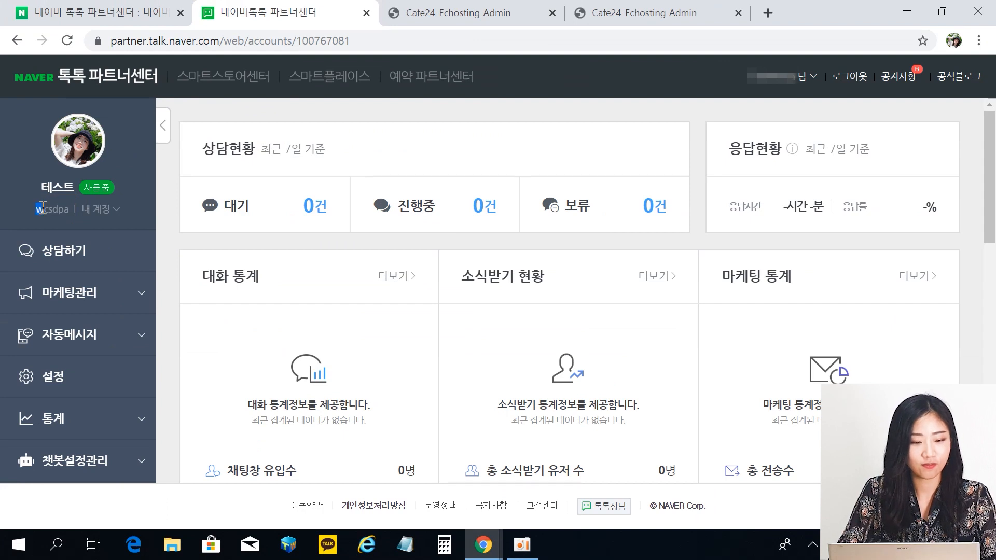
Copy the TalkTalk account ID shown beneath the 테스트 profile name.
left_click_drag(39, 208, 70, 215)
right_click(67, 213)
left_click(91, 223)
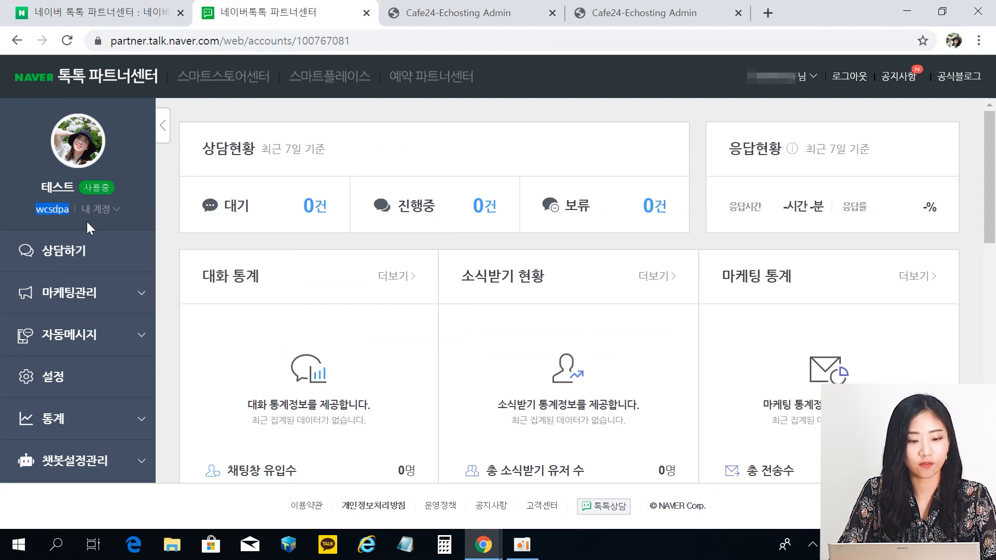
Switch to the Cafe24 admin and reopen the TalkTalk chat button app's settings from 마이 앱, at the 네이버톡톡 링크 입력하기 section.
left_click(673, 17)
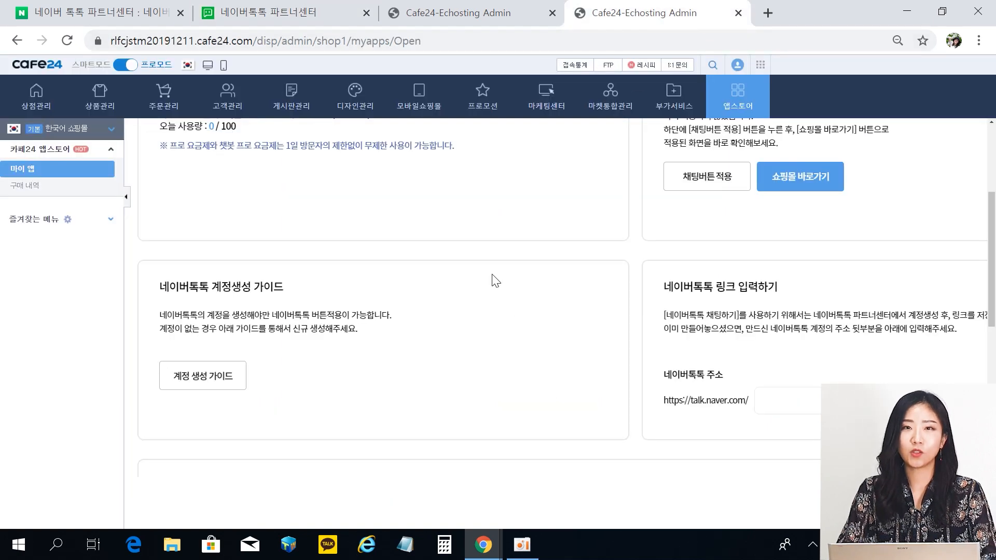
scroll(353, 337, "up", 5)
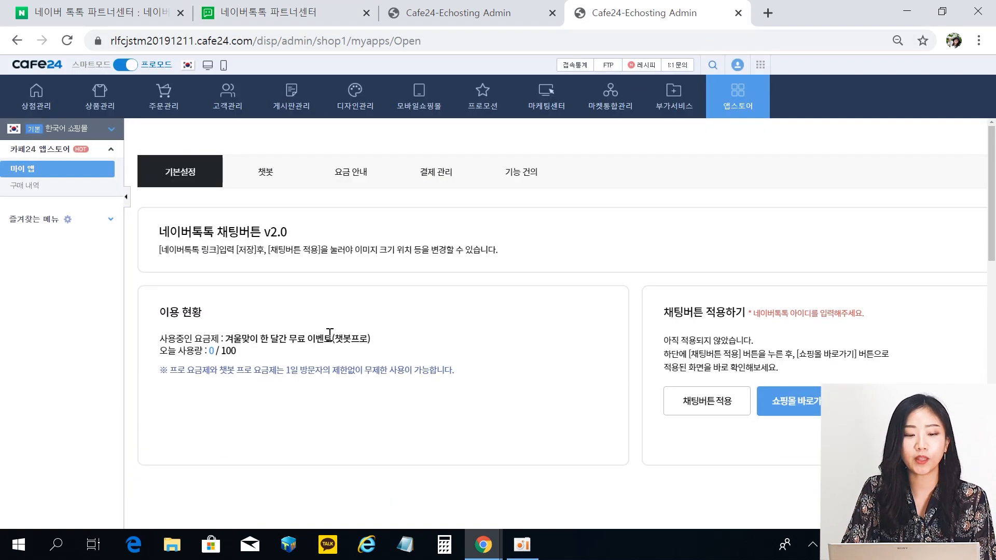
left_click(19, 167)
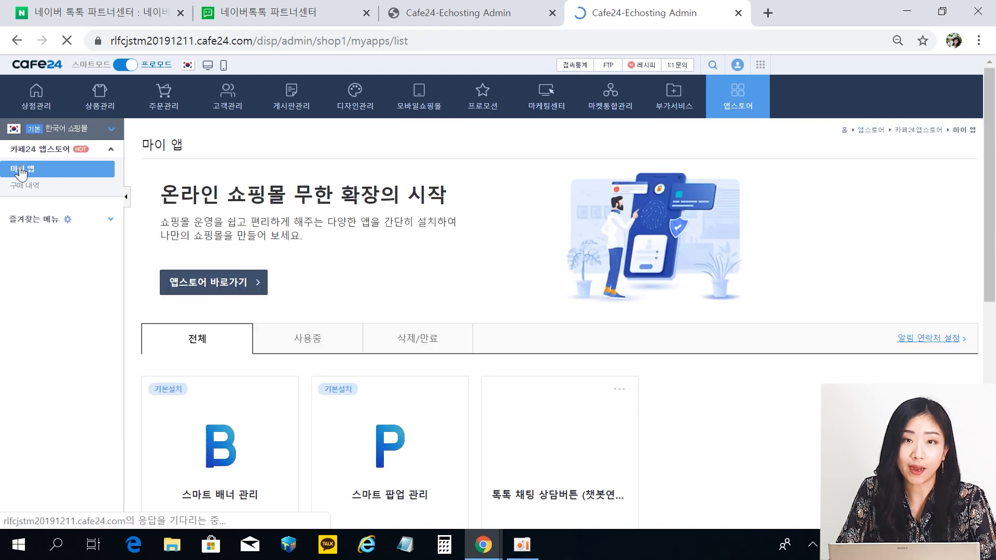
scroll(350, 171, "down", 3)
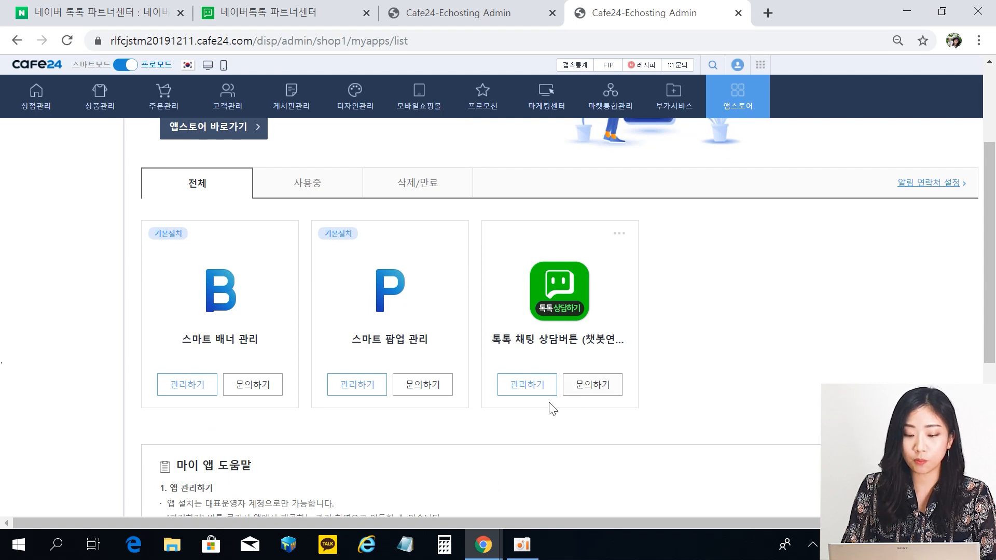
left_click(526, 388)
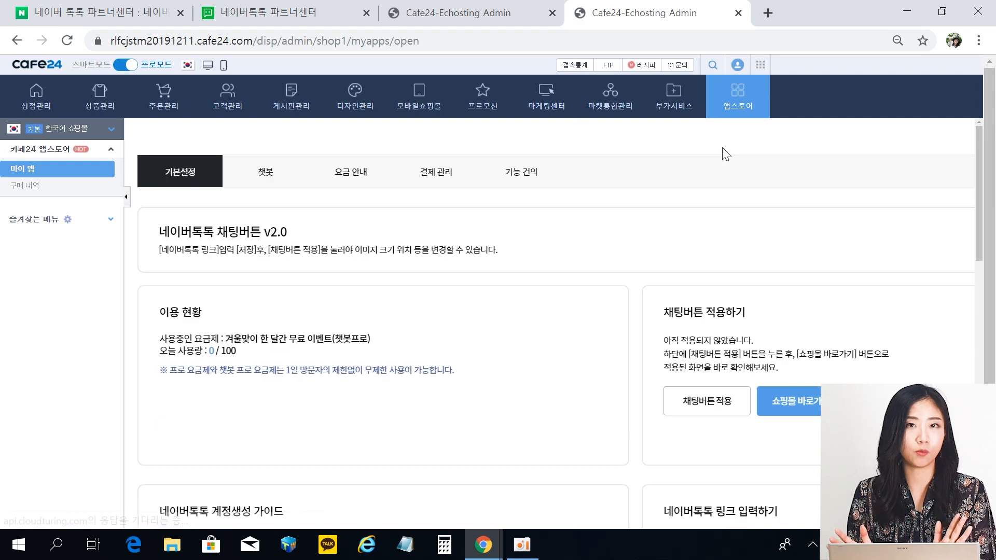
scroll(788, 241, "down", 3)
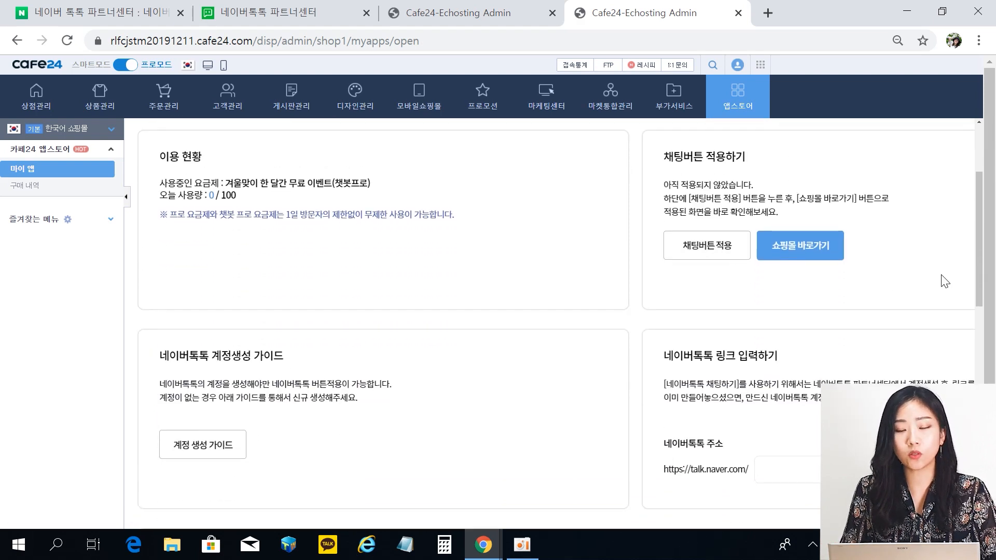
Enter the copied TalkTalk account ID as the 네이버톡톡 주소 in the 네이버톡톡 링크 입력하기 section and save it.
scroll(900, 260, "down", 1)
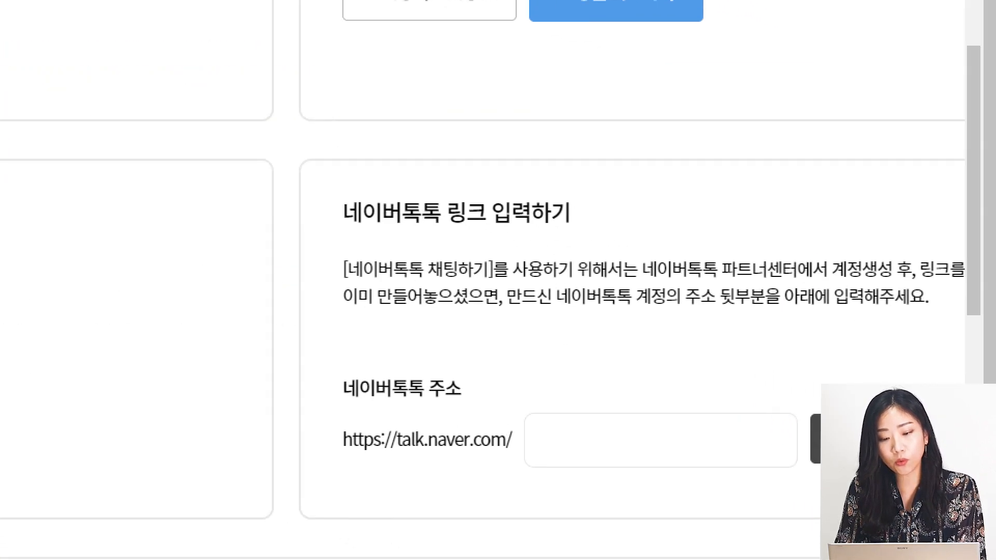
left_click(896, 363)
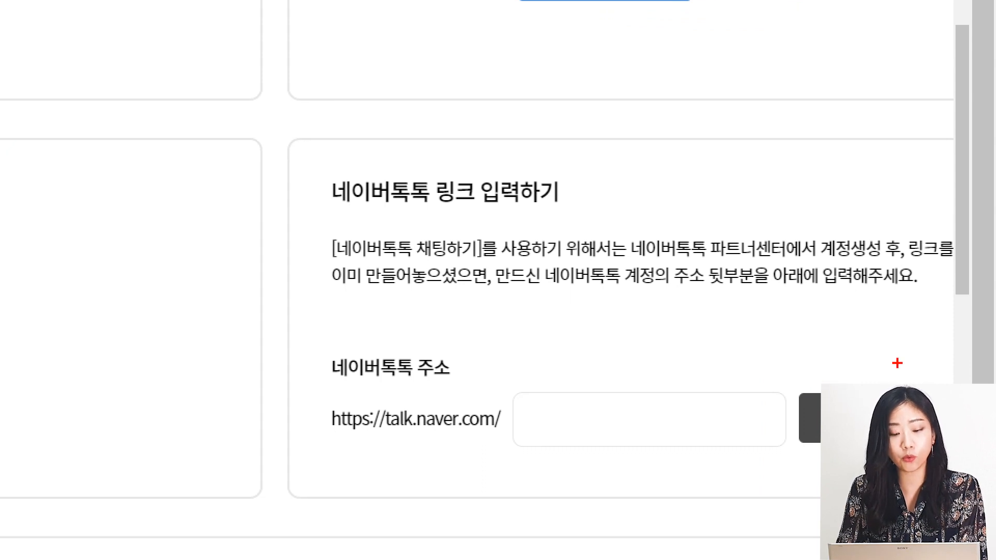
left_click_drag(501, 450, 656, 435)
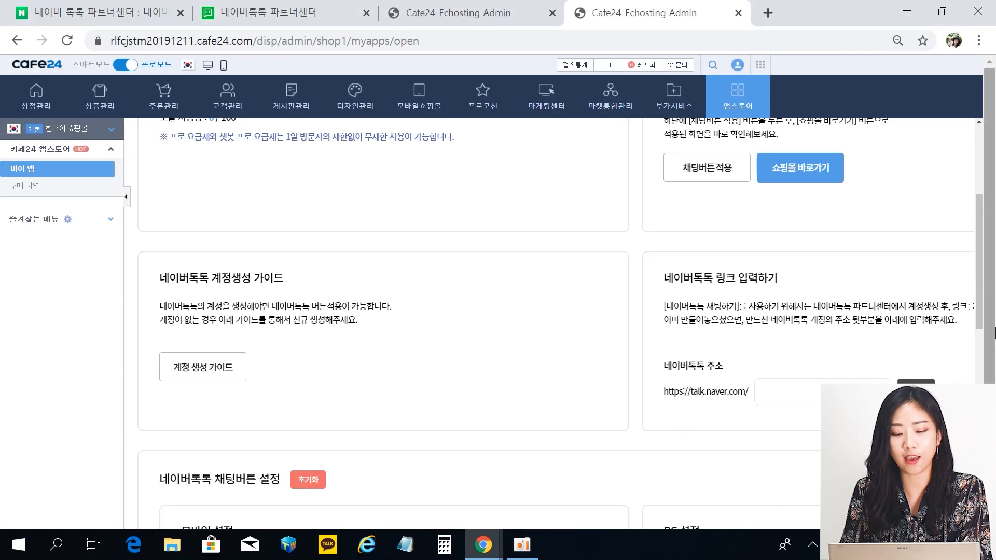
type("wcscpa")
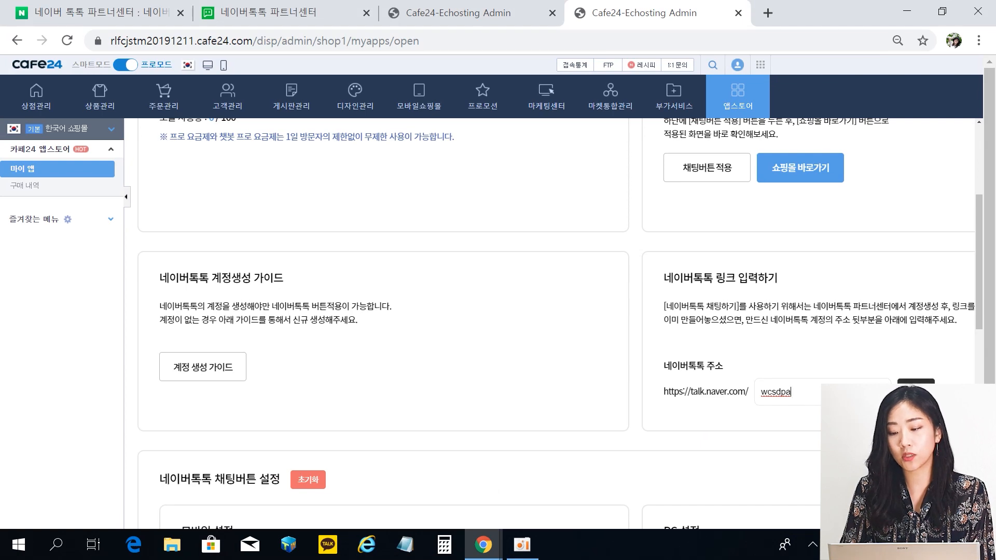
scroll(911, 269, "down", 3)
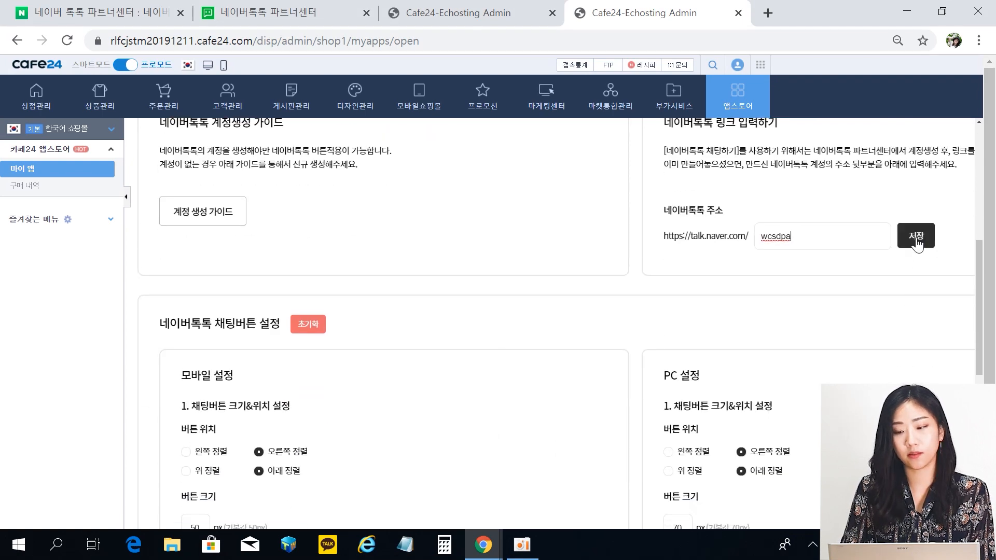
left_click(916, 242)
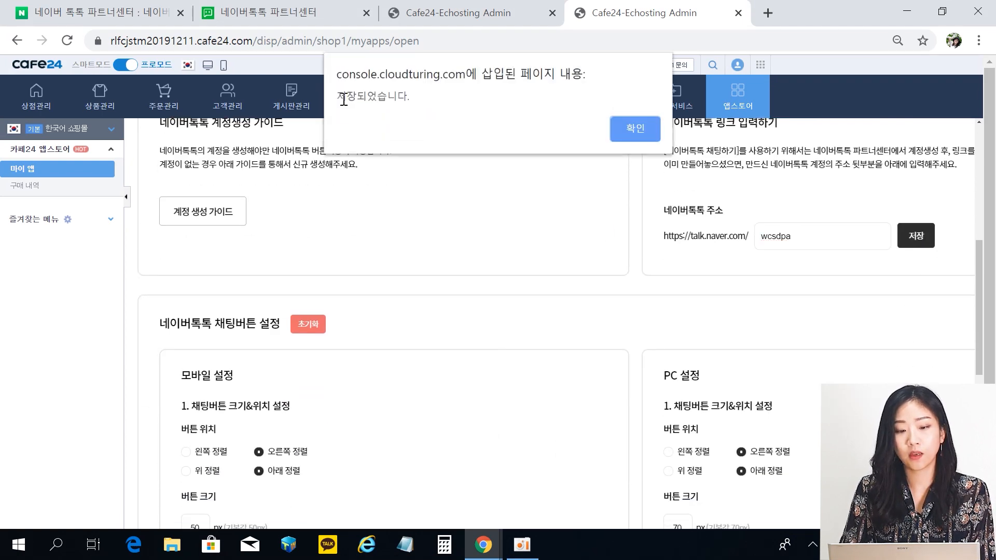
left_click(643, 128)
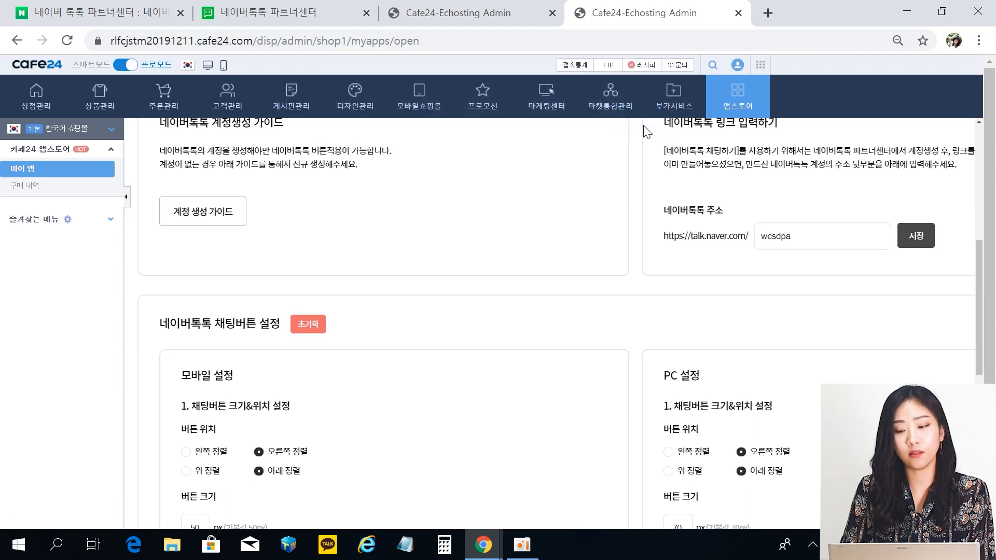
Apply the TalkTalk chat button to the shop in the 채팅버튼 적용하기 section.
scroll(884, 208, "up", 2)
scroll(884, 207, "up", 4)
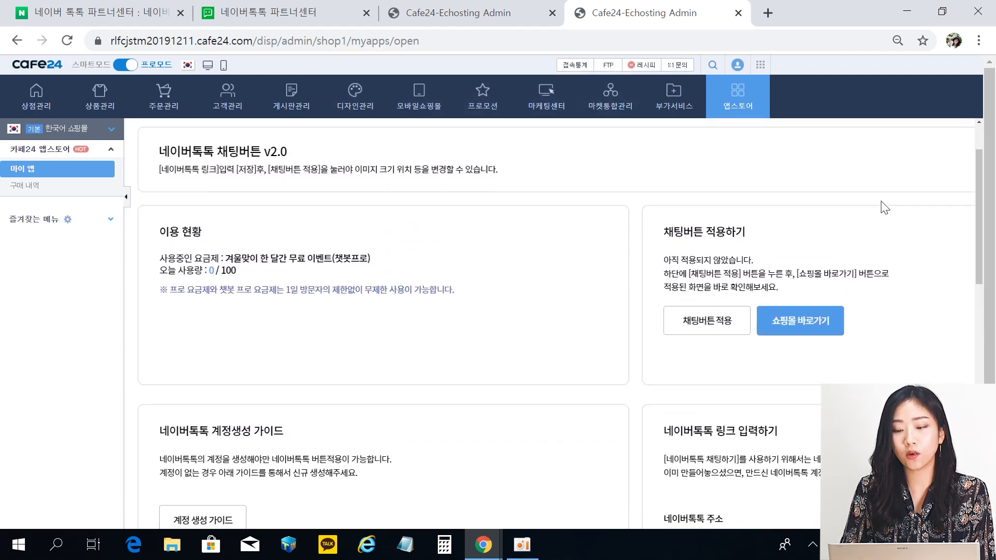
left_click(706, 323)
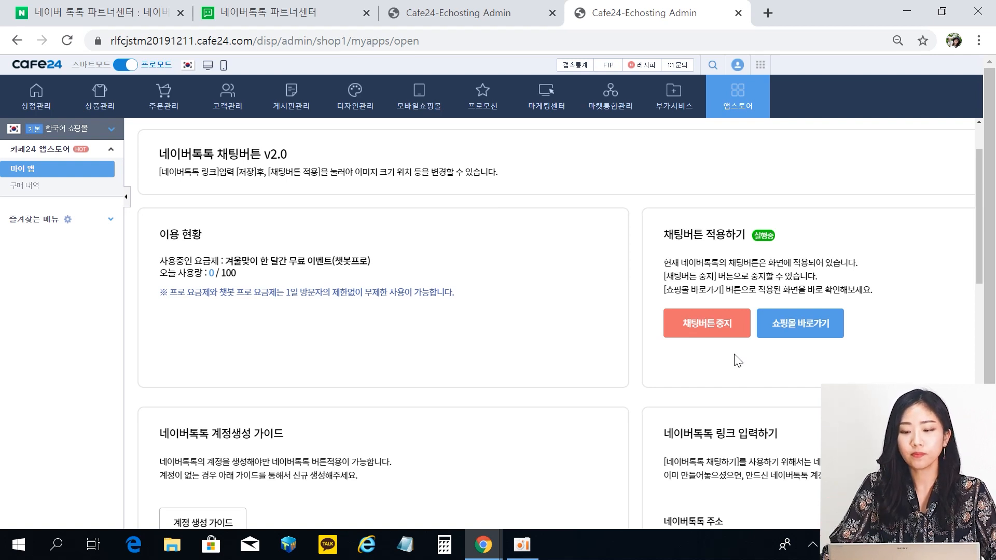
Switch to the TalkTalk partner center and start the chatbot API application from 챗봇API 설정 in the developer tools.
left_click(285, 15)
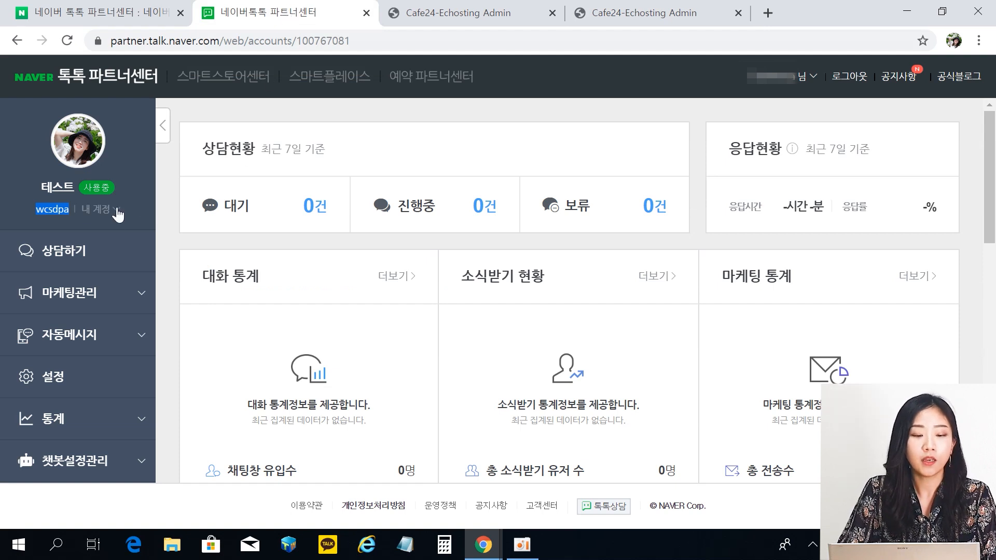
scroll(164, 232, "down", 3)
scroll(124, 460, "down", 3)
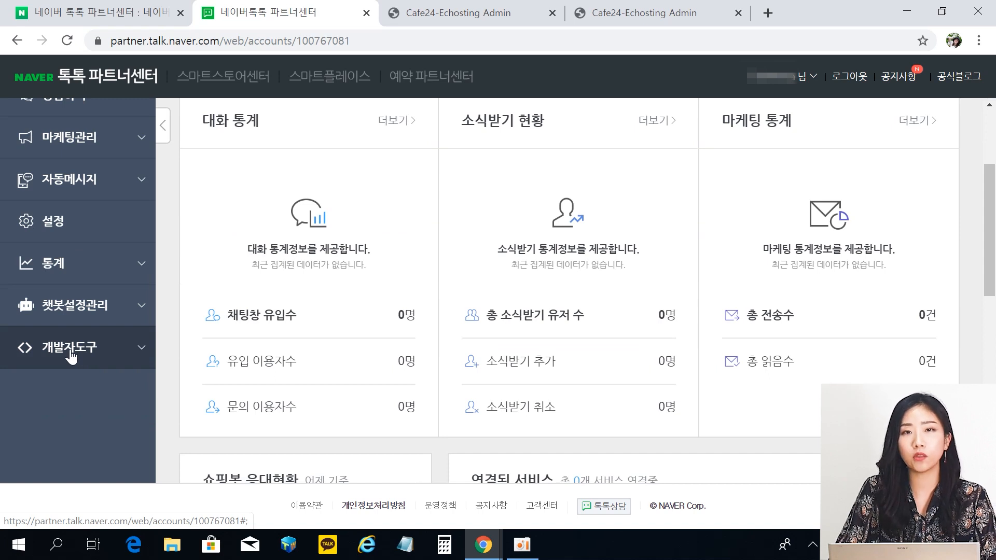
scroll(78, 347, "down", 1)
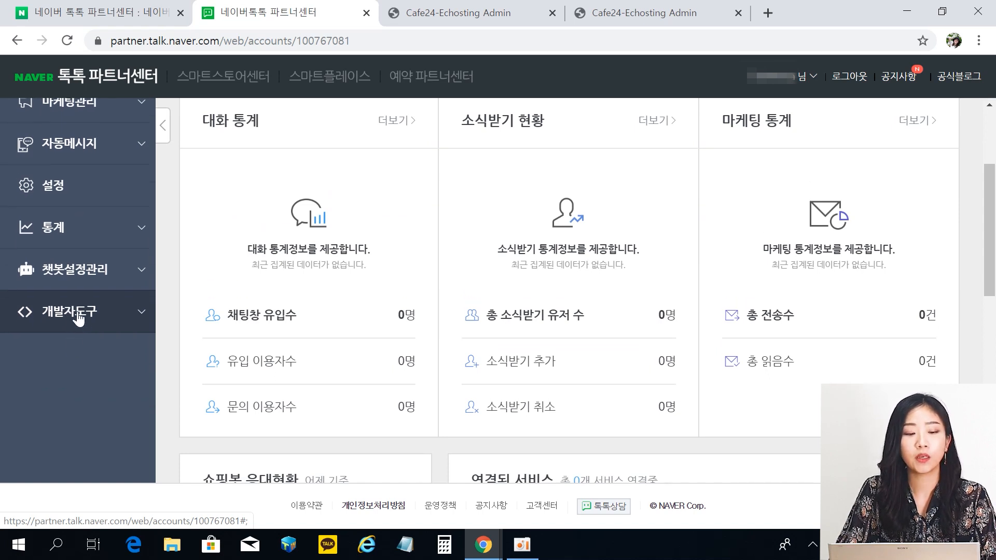
left_click(78, 314)
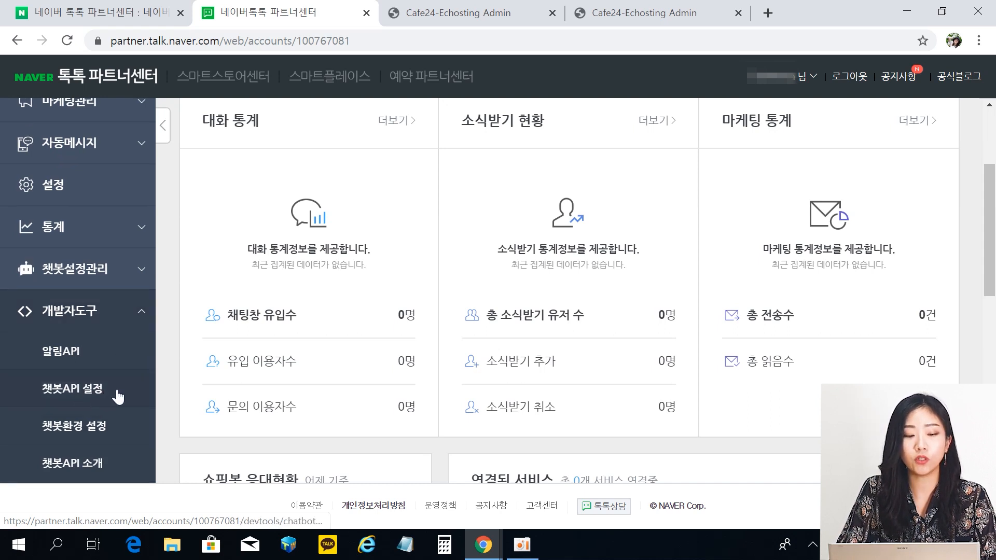
left_click(83, 395)
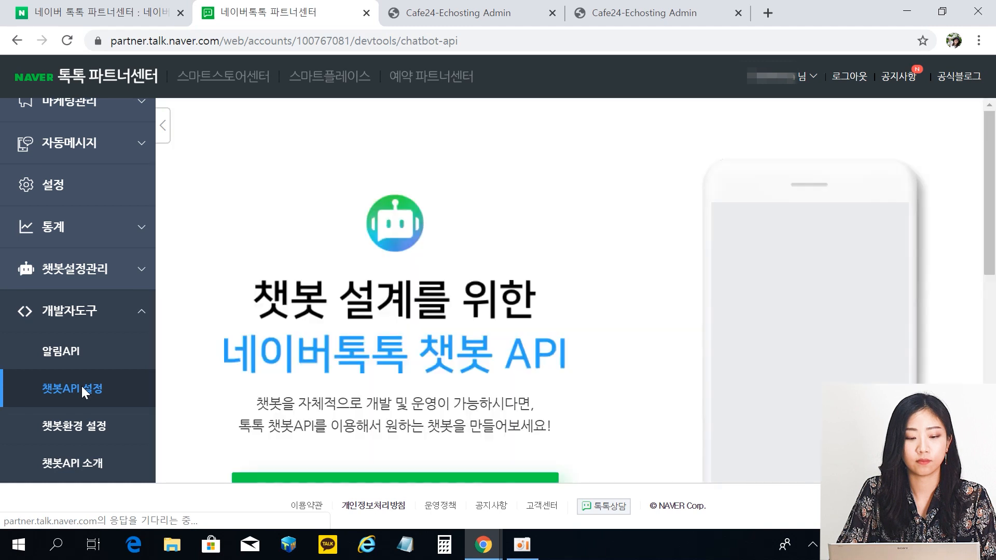
scroll(486, 262, "down", 2)
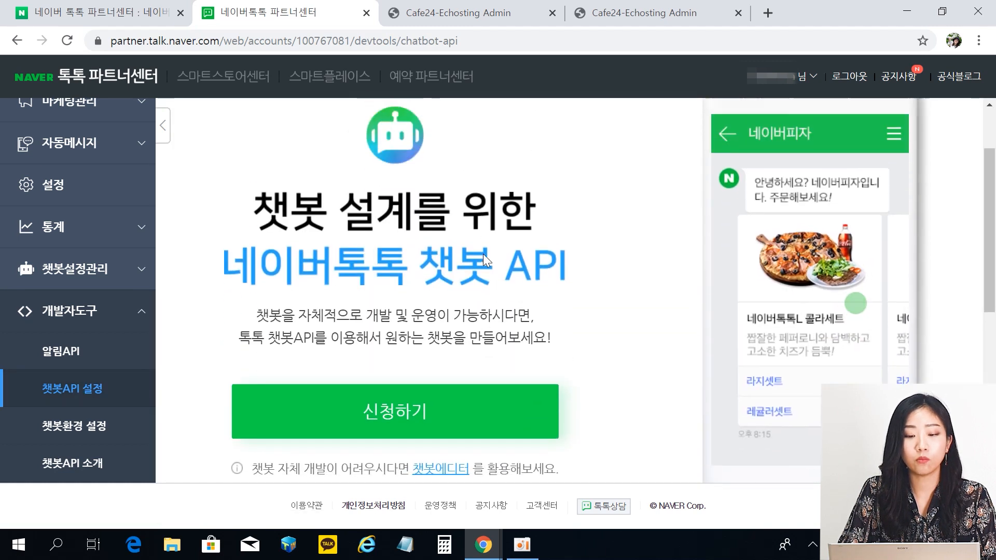
left_click(394, 422)
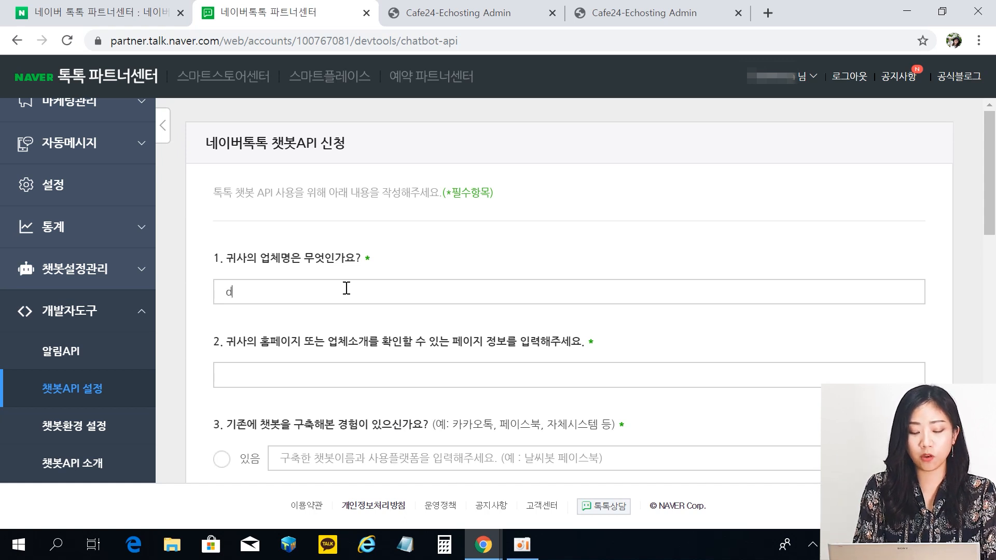
Enter 오와이오 as the company name in question 1 of the chatbot API application.
left_click(346, 289)
type("오와이오")
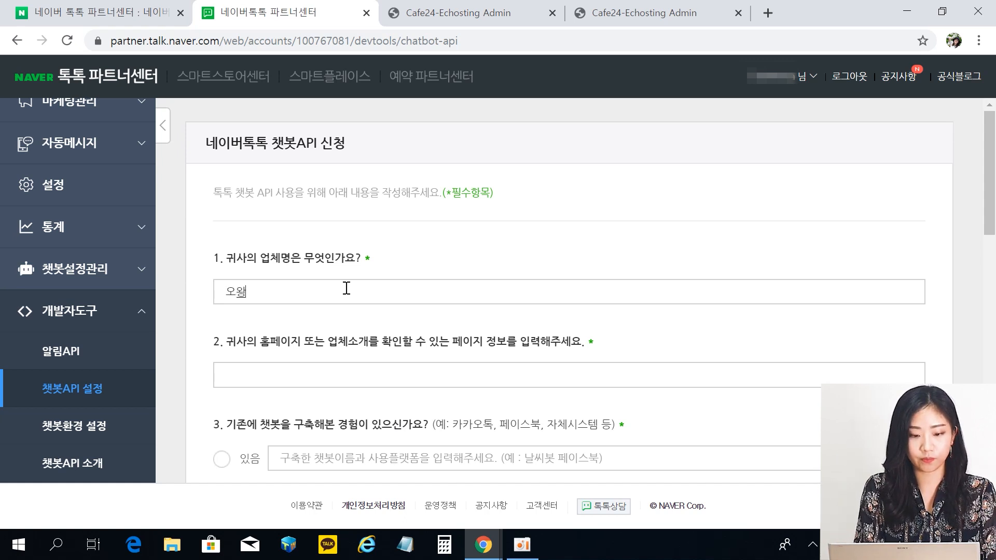
scroll(562, 228, "down", 3)
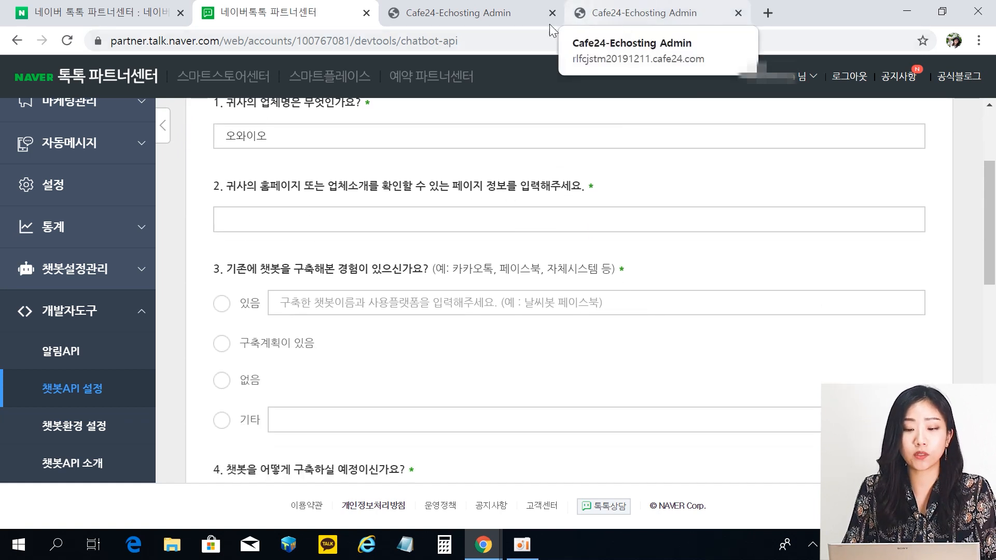
Open the shop's PC storefront from the Cafe24 admin and copy its web address.
left_click(497, 21)
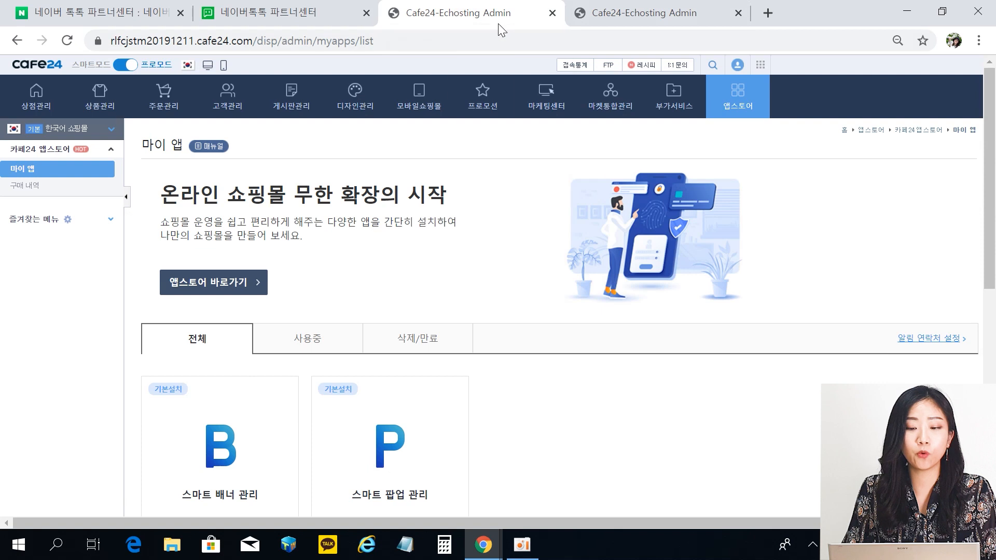
left_click(208, 69)
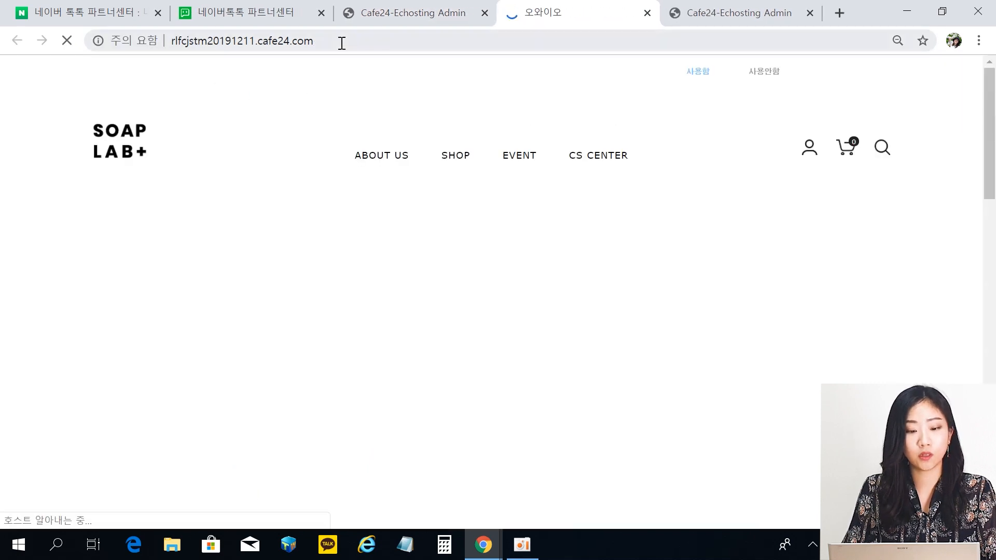
left_click(342, 41)
right_click(243, 37)
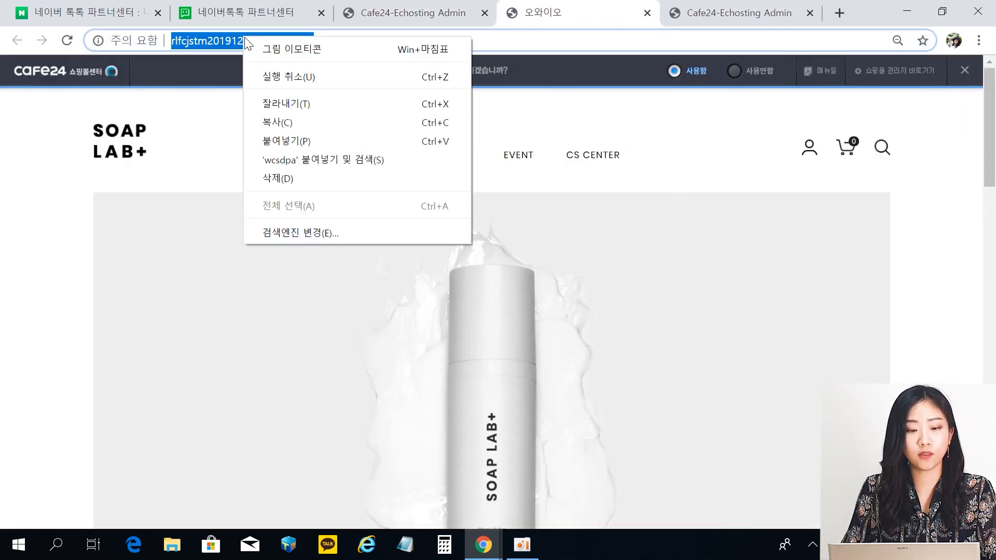
left_click(302, 123)
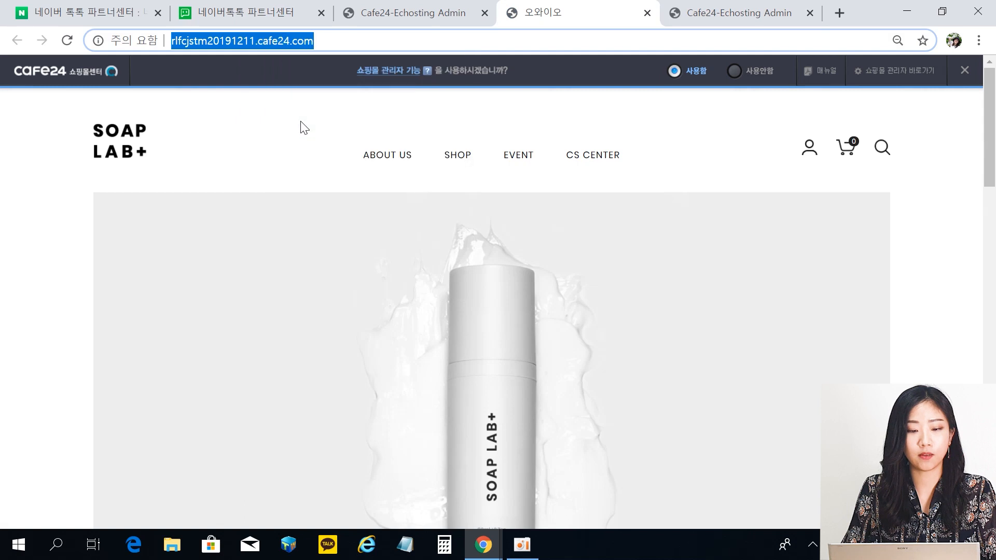
left_click(244, 16)
left_click(252, 227)
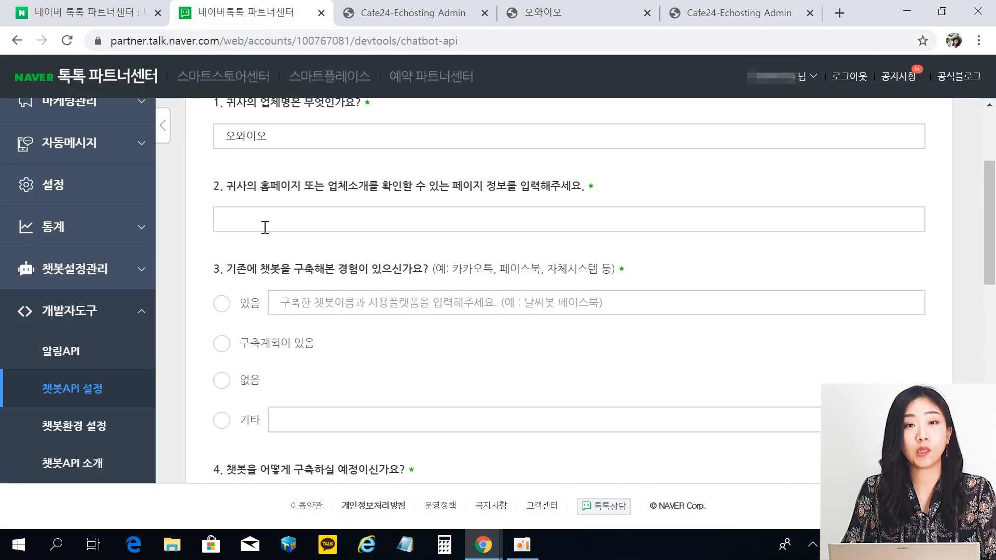
key("ctrl+v")
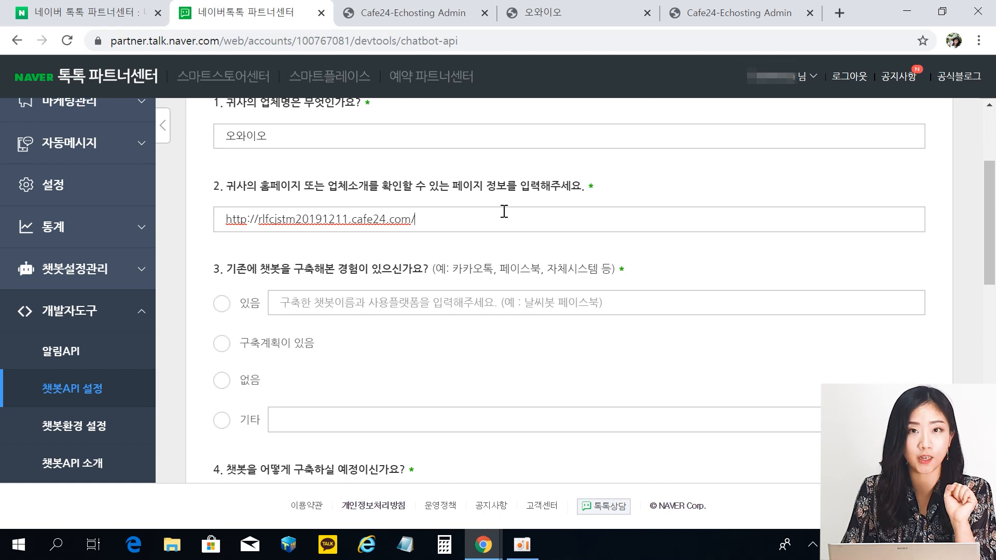
left_click(767, 256)
Answer 없음 for prior chatbot experience and choose 챗봇 빌더업체를 통한 외주개발 with 꿈많은청년들 as the builder company.
scroll(767, 257, "down", 2)
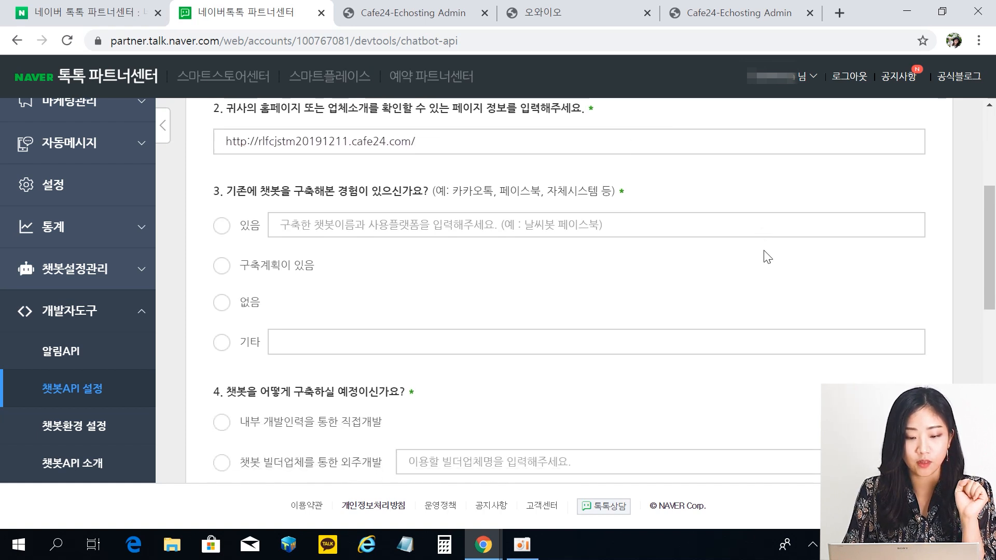
left_click(221, 303)
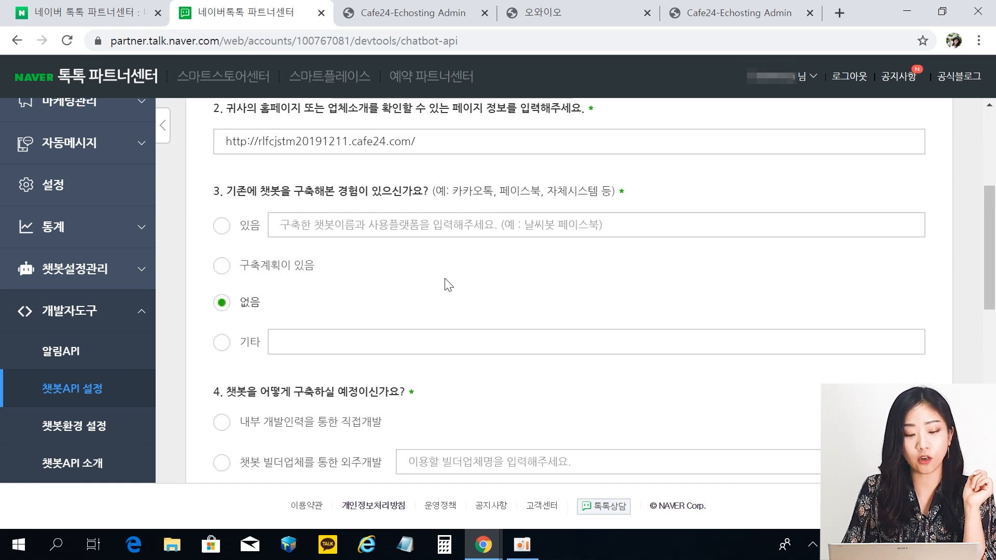
scroll(451, 280, "down", 4)
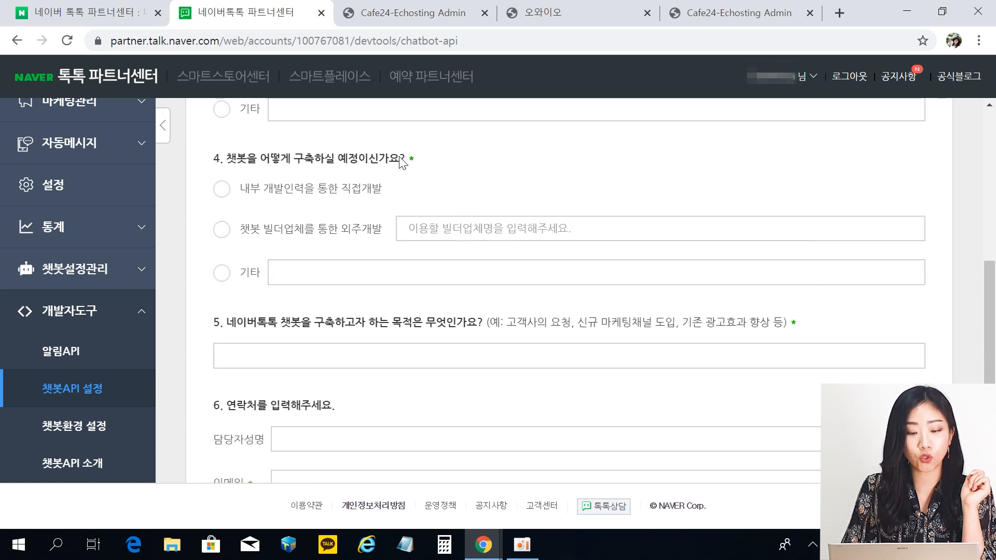
left_click(223, 231)
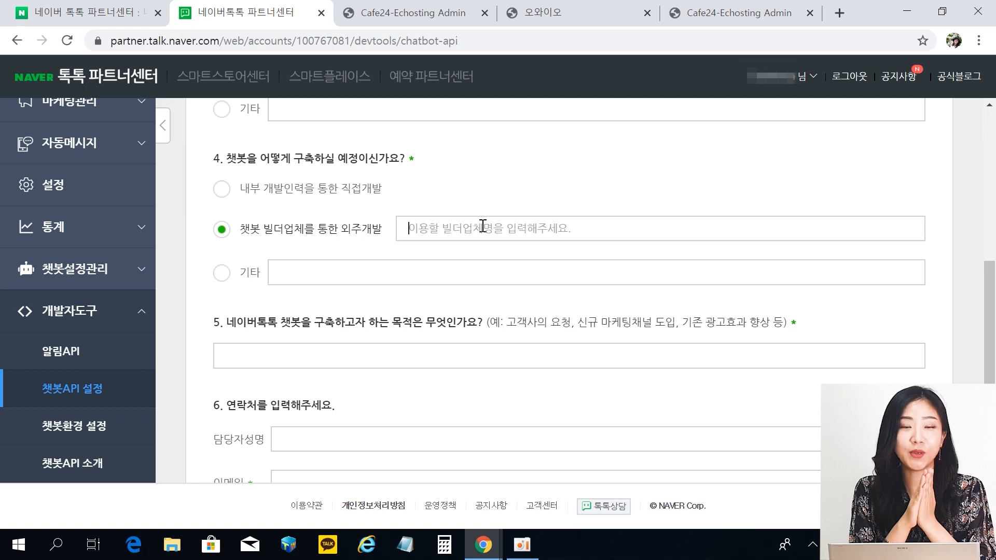
type("ㄲ많은 츠")
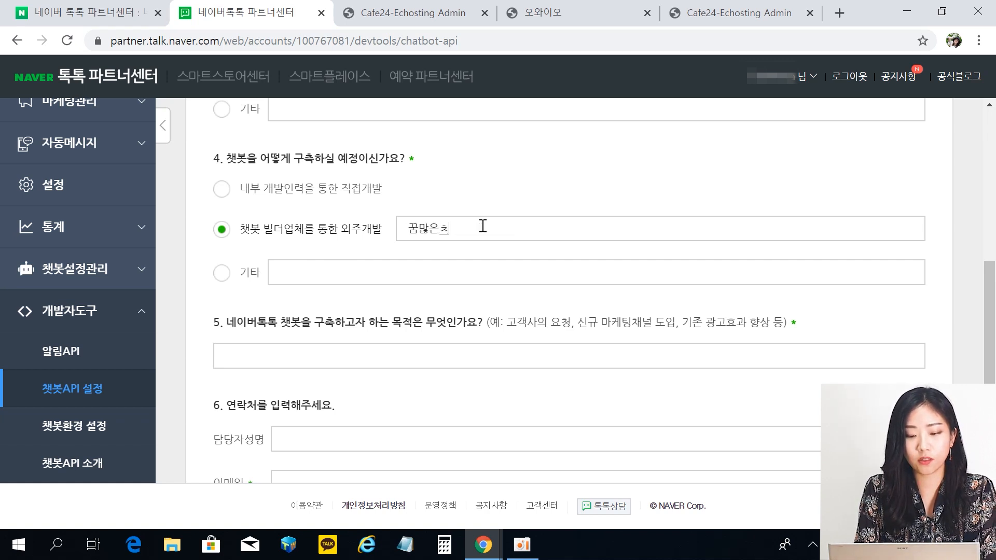
type("년들")
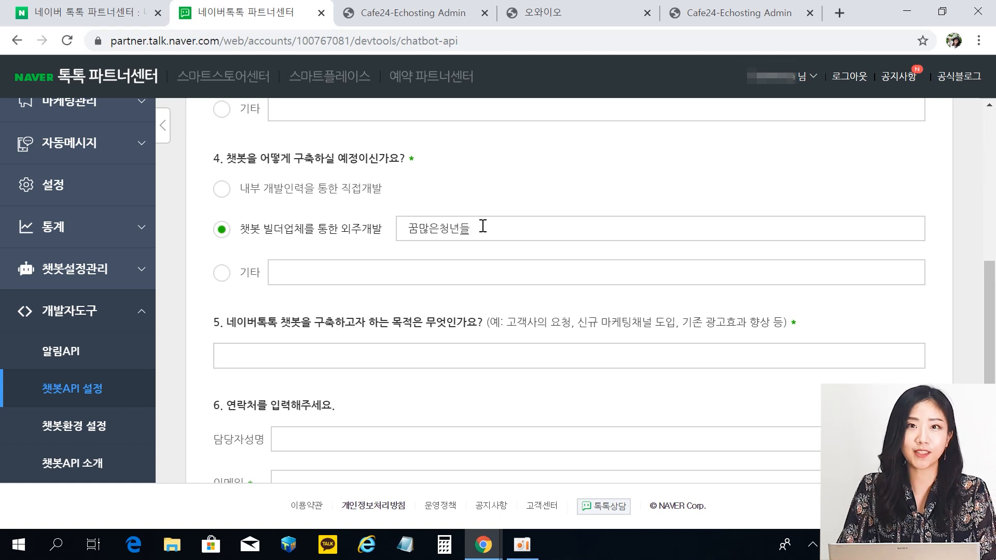
Enter 반복되는 문의 해결 as the purpose of building the chatbot in question 5.
scroll(326, 324, "down", 1)
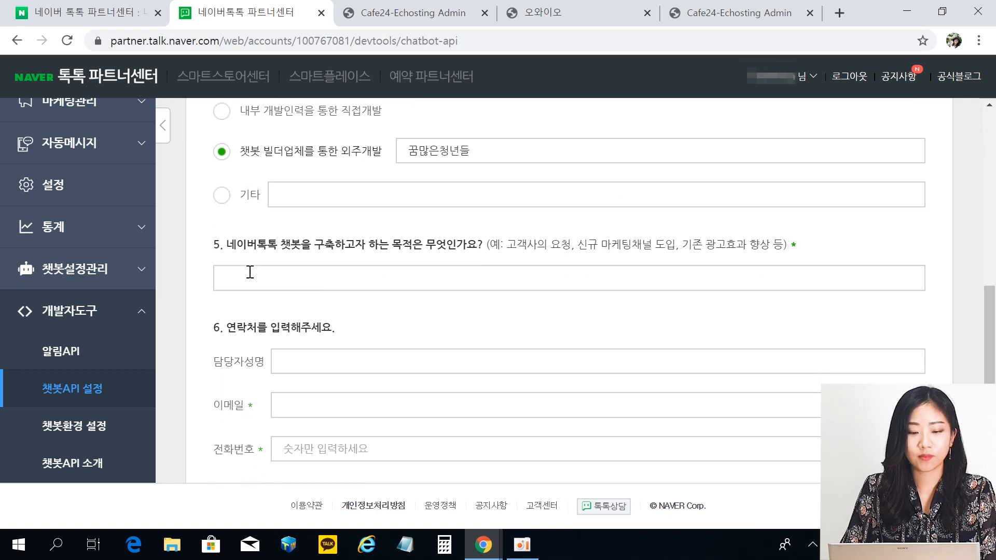
left_click(288, 278)
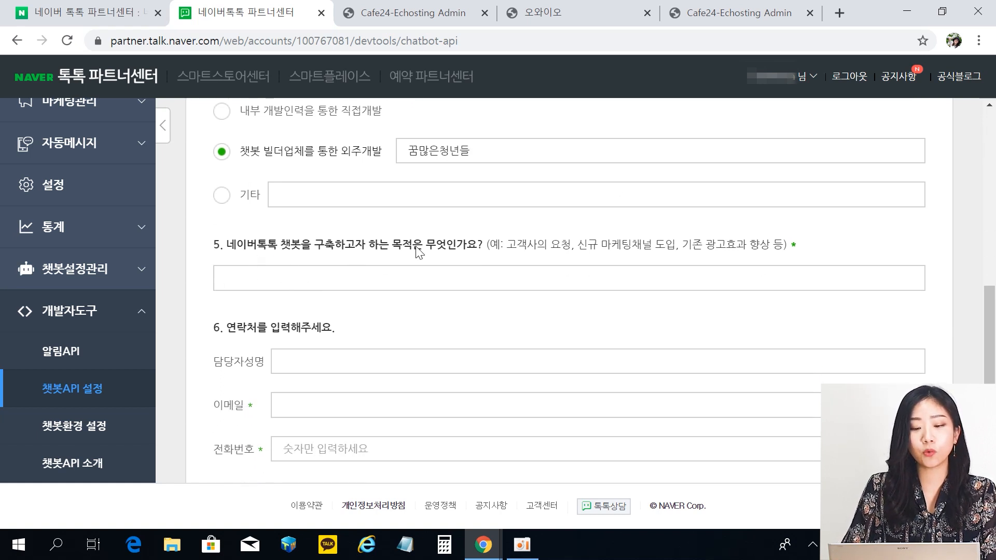
type("반뵈")
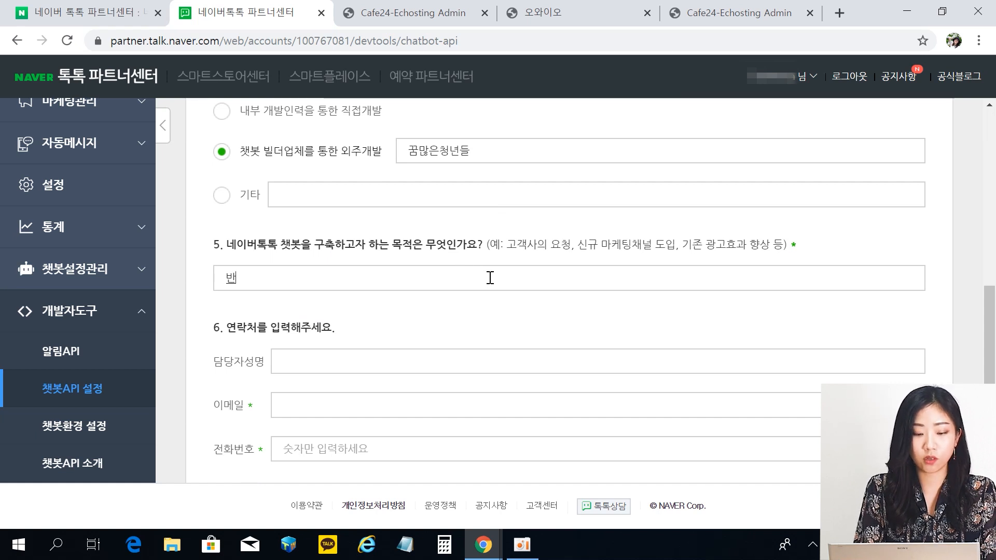
type("되는 ")
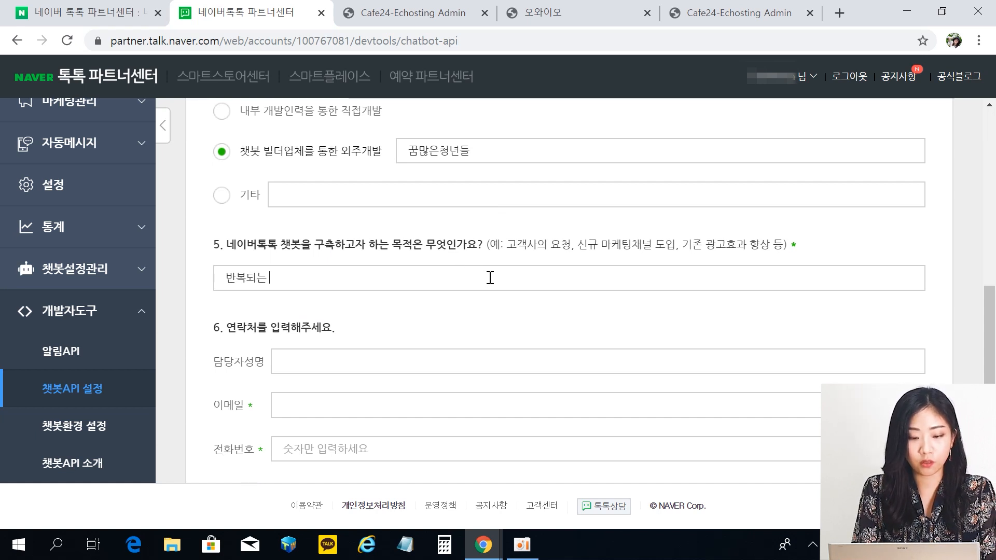
type("문의")
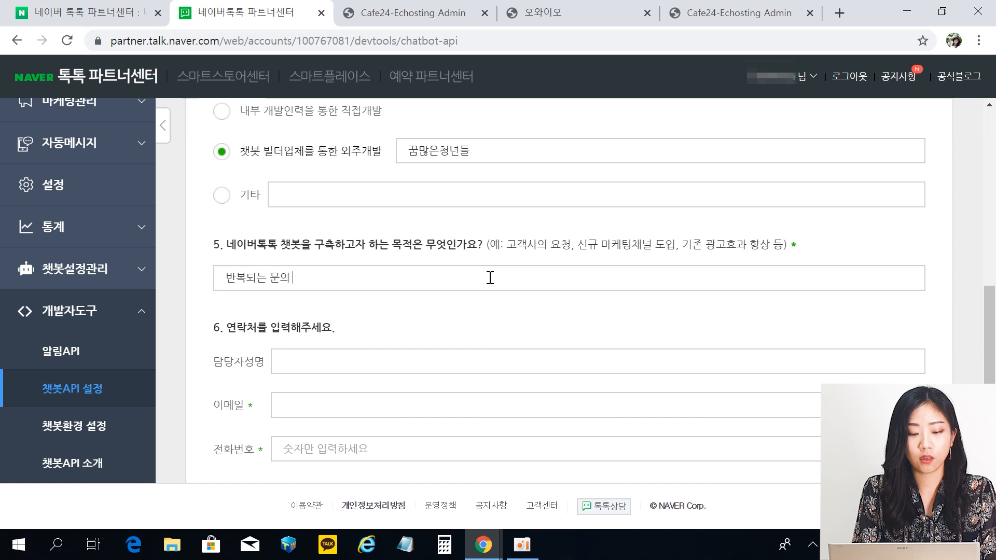
type(" 해계ㄹ")
Fill in the contact person's name and e-mail address in question 6 of the application.
scroll(529, 338, "down", 3)
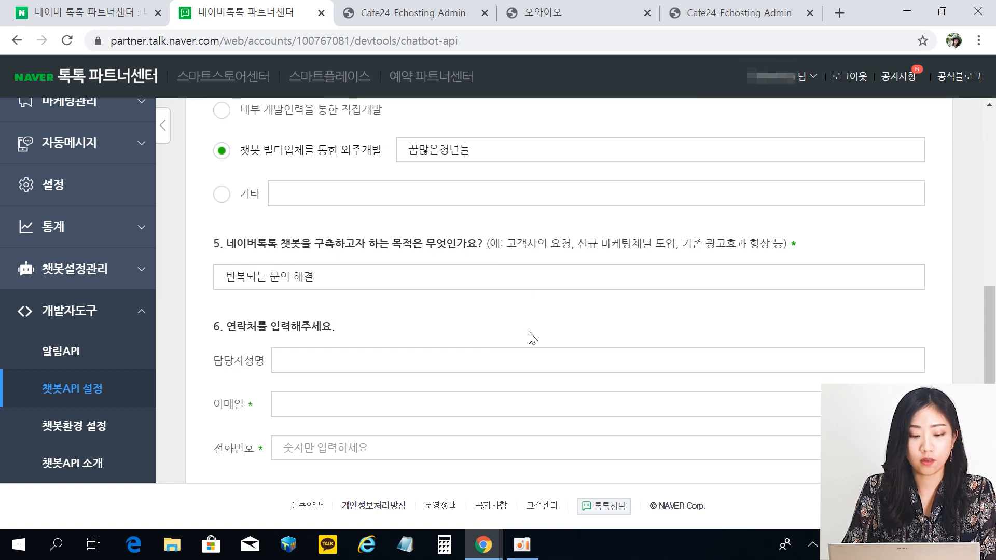
left_click(356, 203)
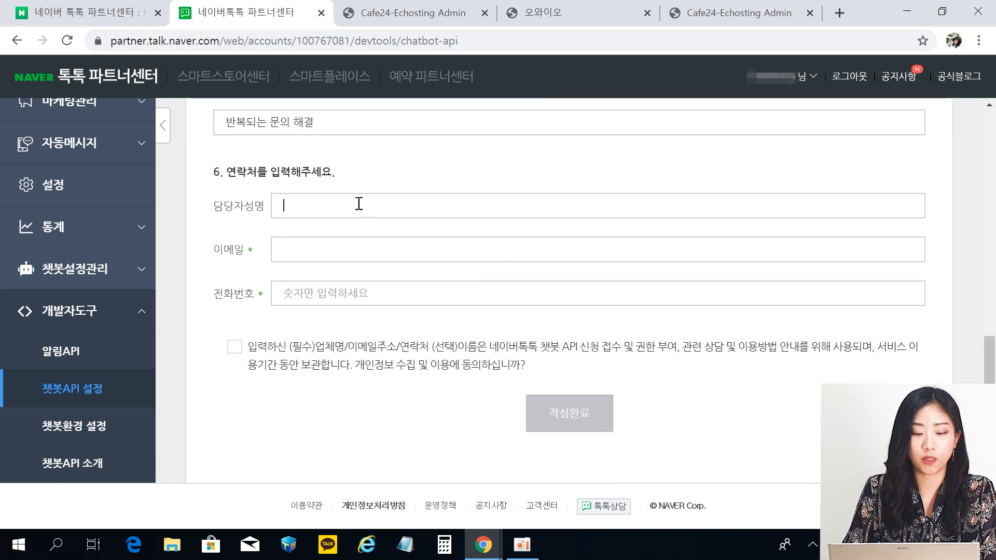
type("*")
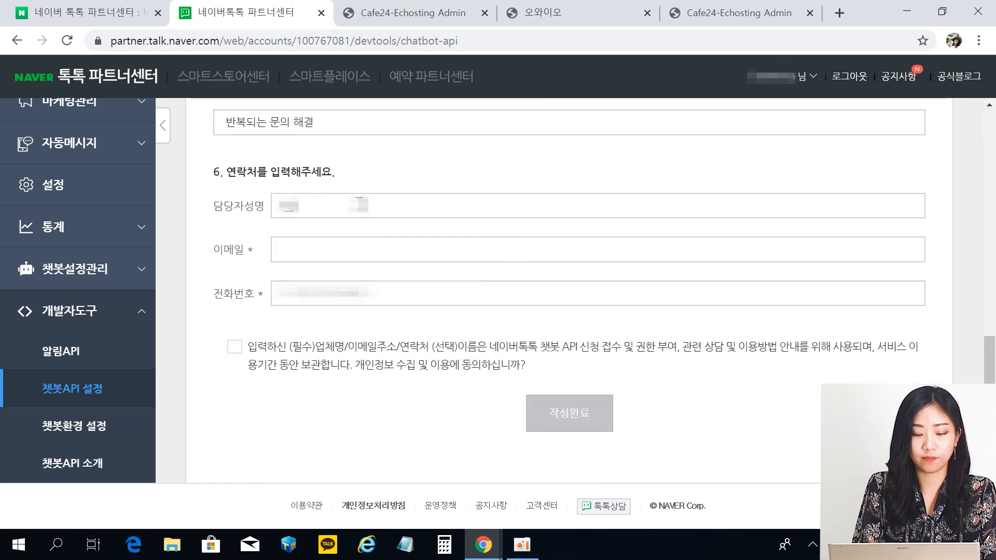
type("**")
key("Tab")
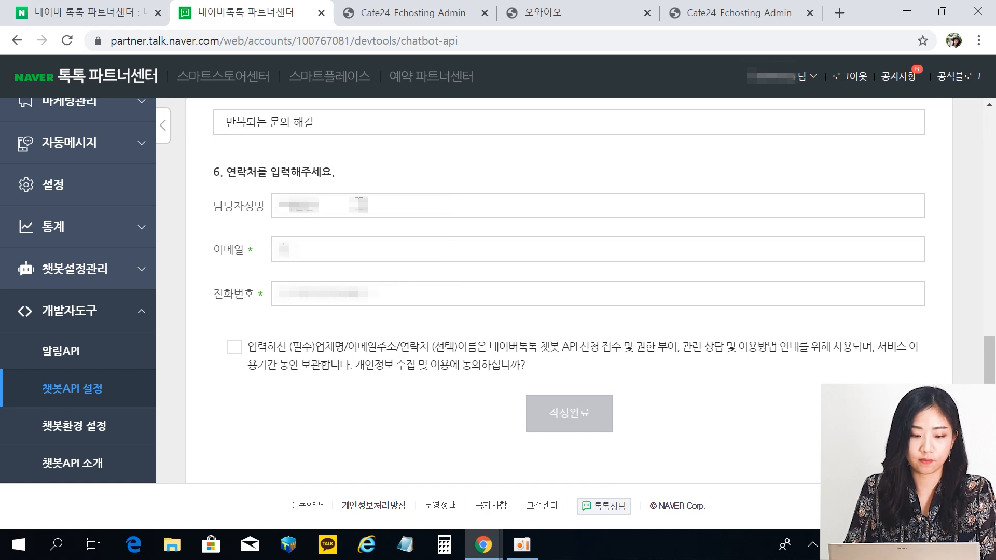
type("*************")
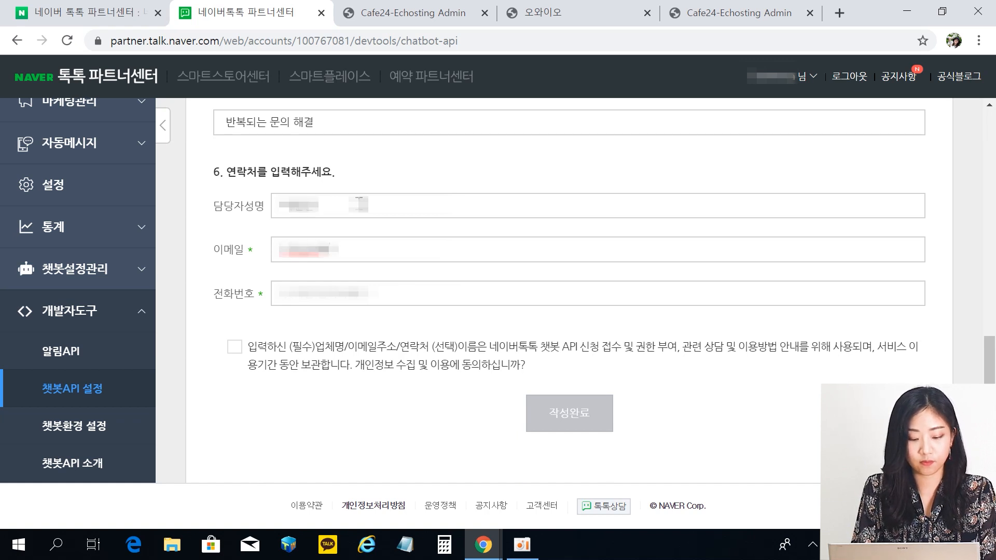
type("******")
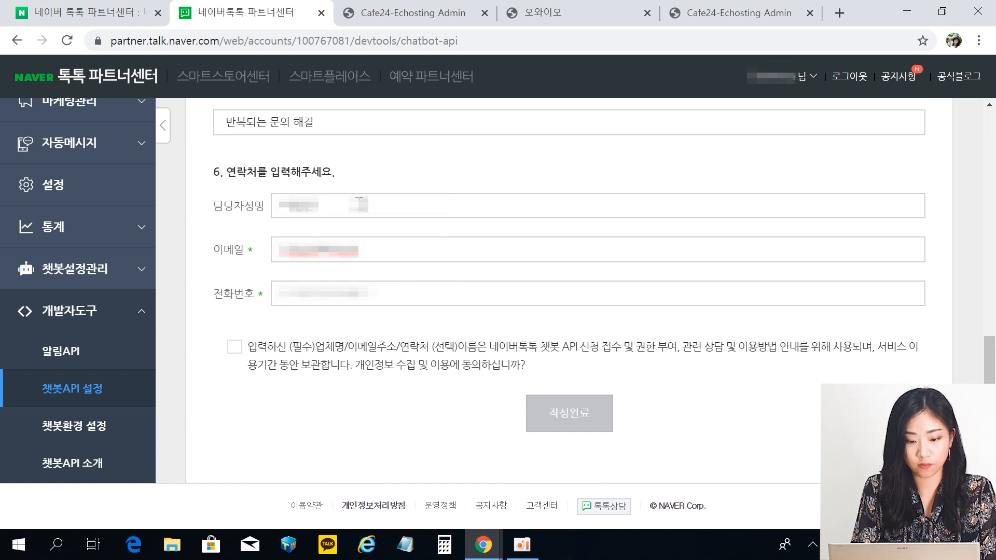
type("*****")
key("Tab")
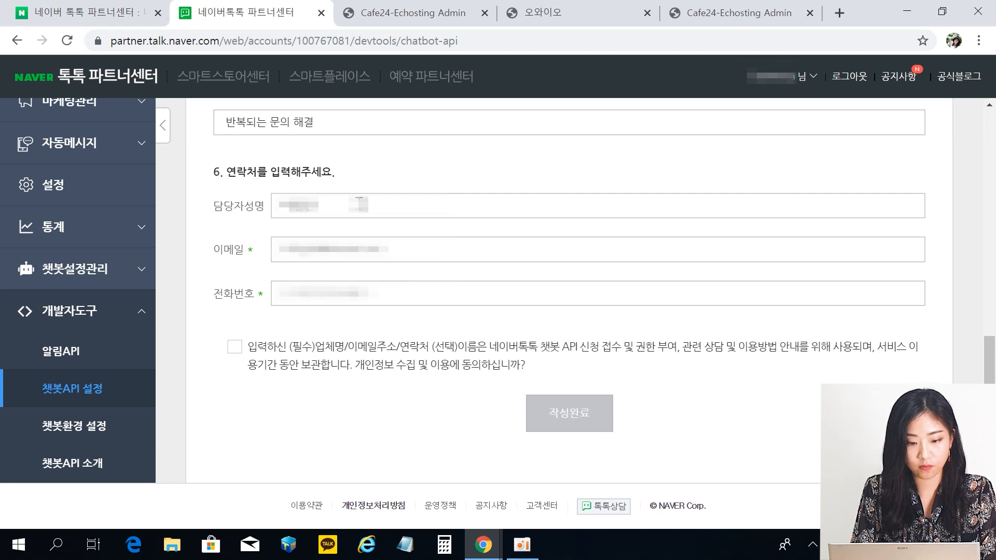
Enter the contact person's phone number in question 6.
type("****")
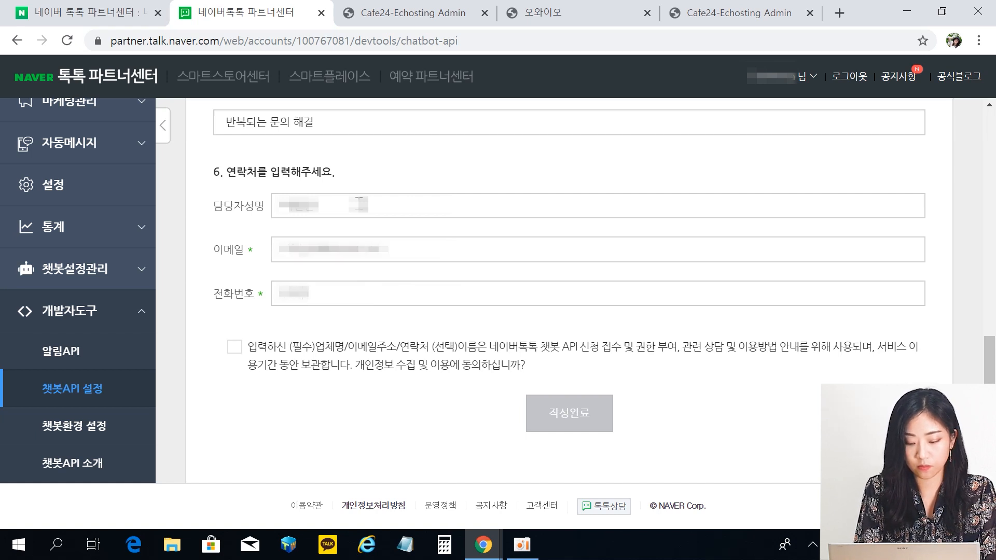
key("BackSpace")
key("BackSpace")
type("********")
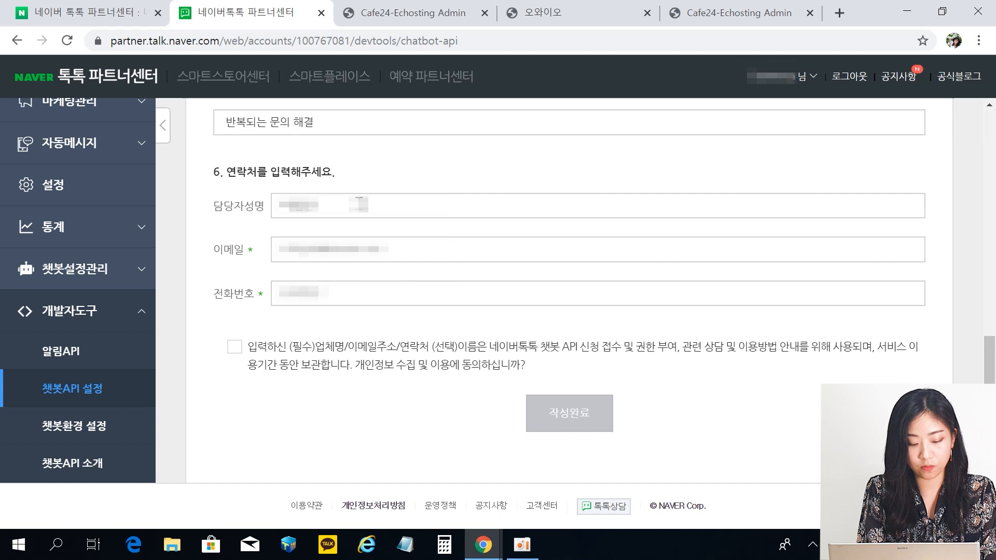
type("****")
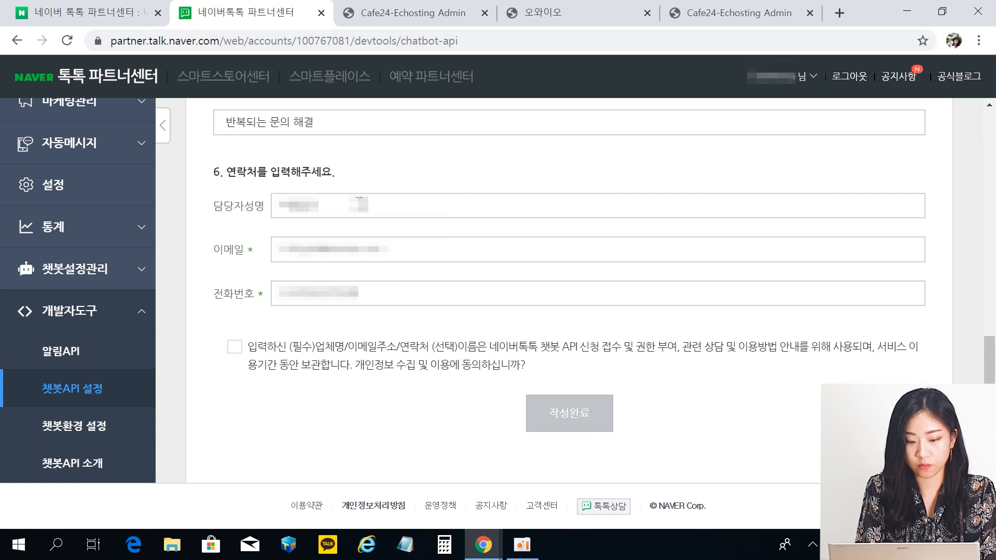
Consent to the collection and use of personal information and submit the chatbot API application.
left_click(236, 349)
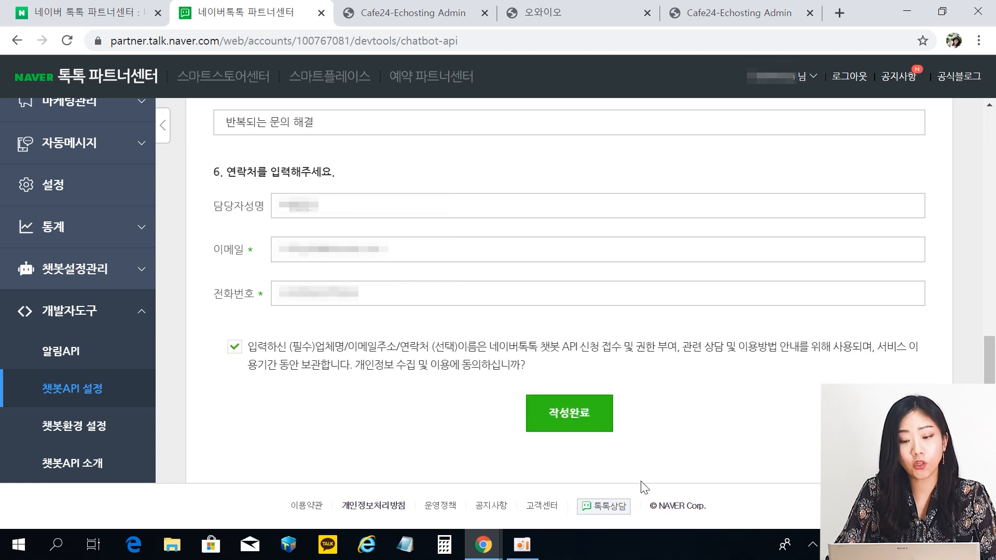
left_click(581, 425)
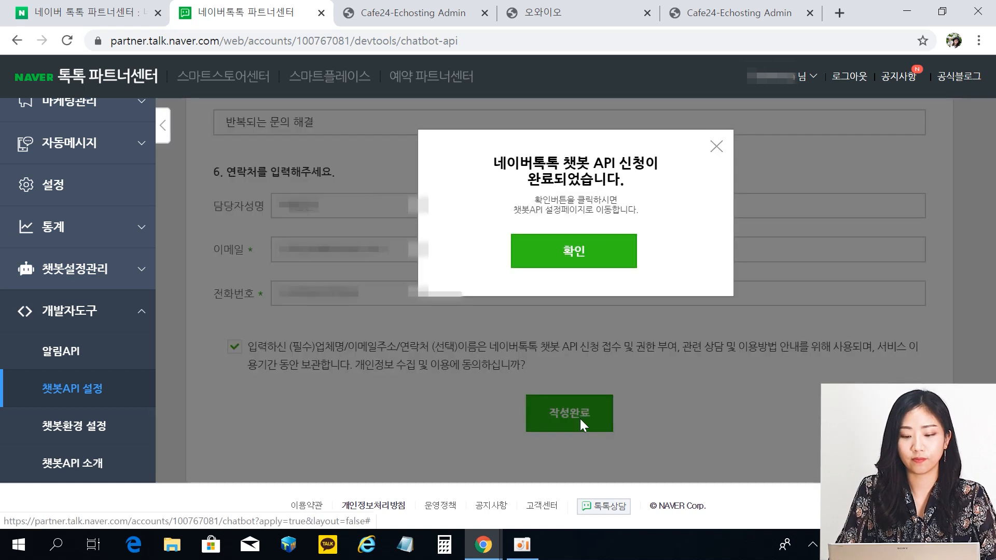
left_click(596, 249)
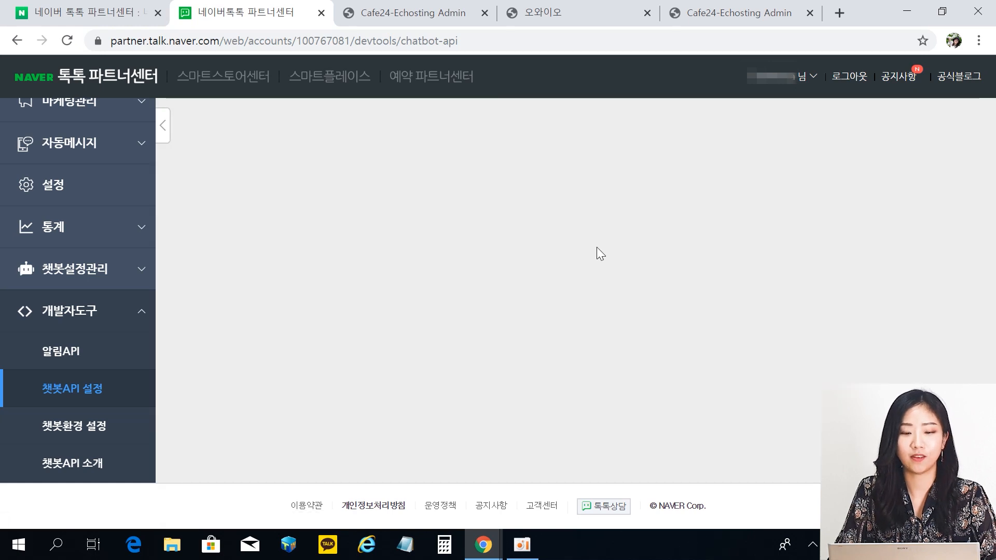
Agree to the TalkTalk chatbot API terms of use and continue to the chatbot API settings.
scroll(396, 372, "up", 4)
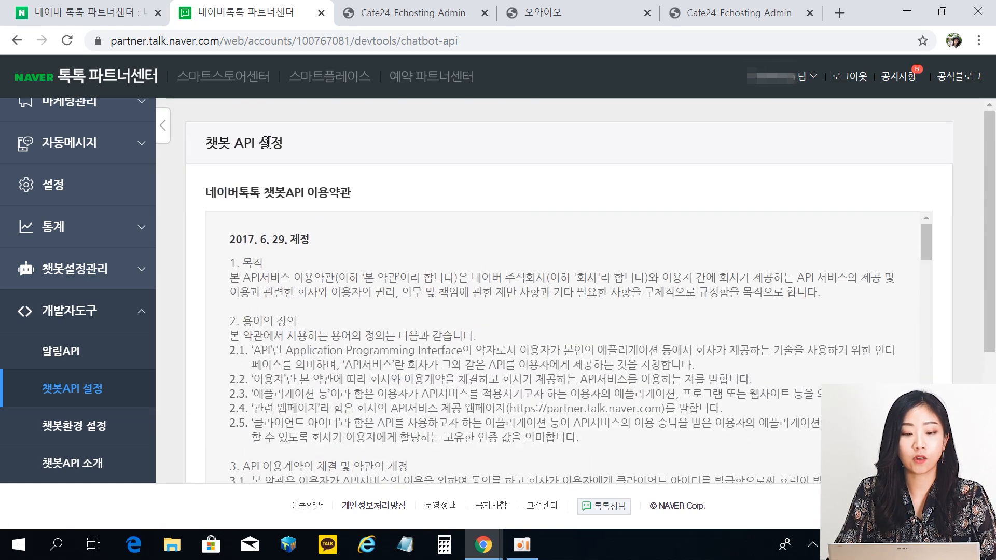
scroll(297, 206, "down", 1)
scroll(296, 205, "down", 3)
left_click(214, 353)
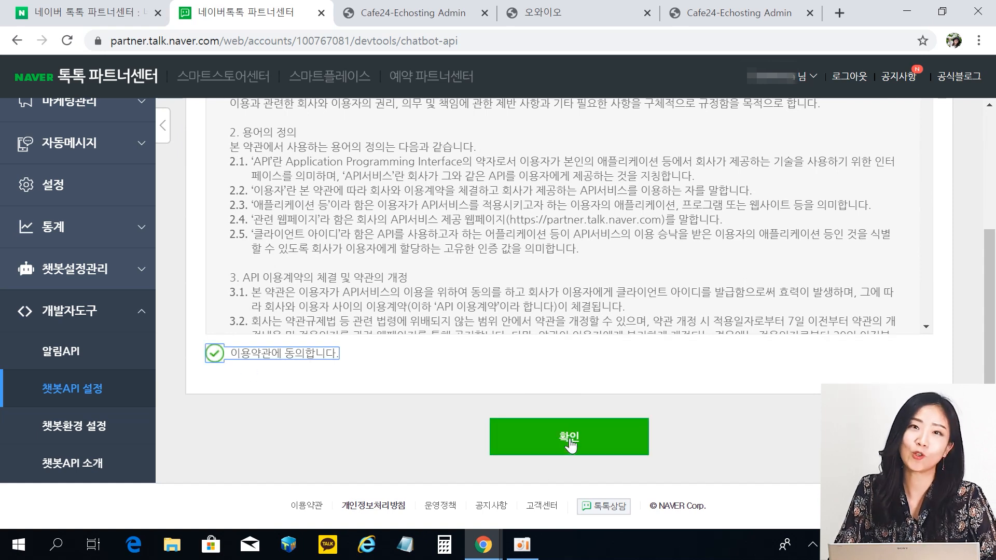
left_click(569, 438)
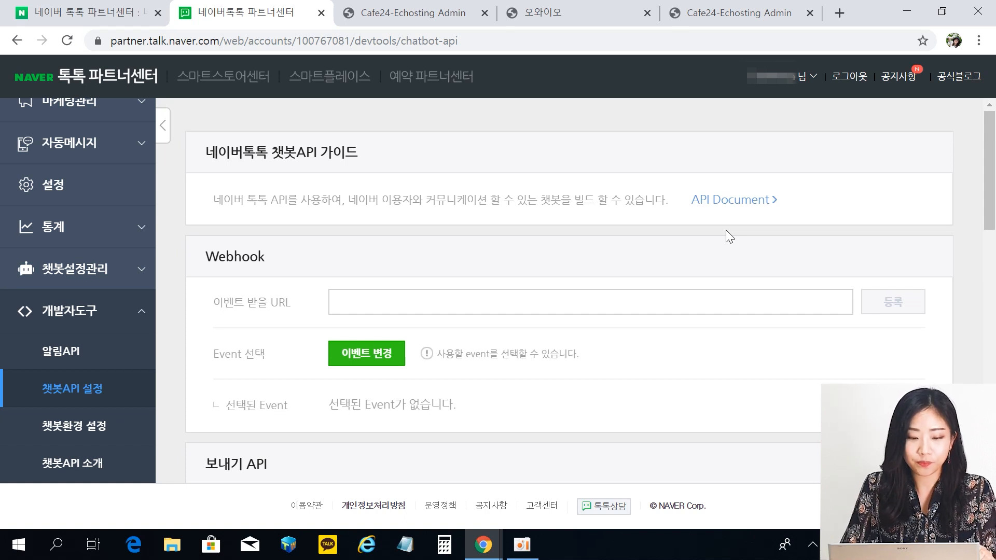
Switch to the Cafe24 chat button app and apply the chatbot (챗봇 적용) in its 챗봇 settings.
scroll(726, 229, "down", 1)
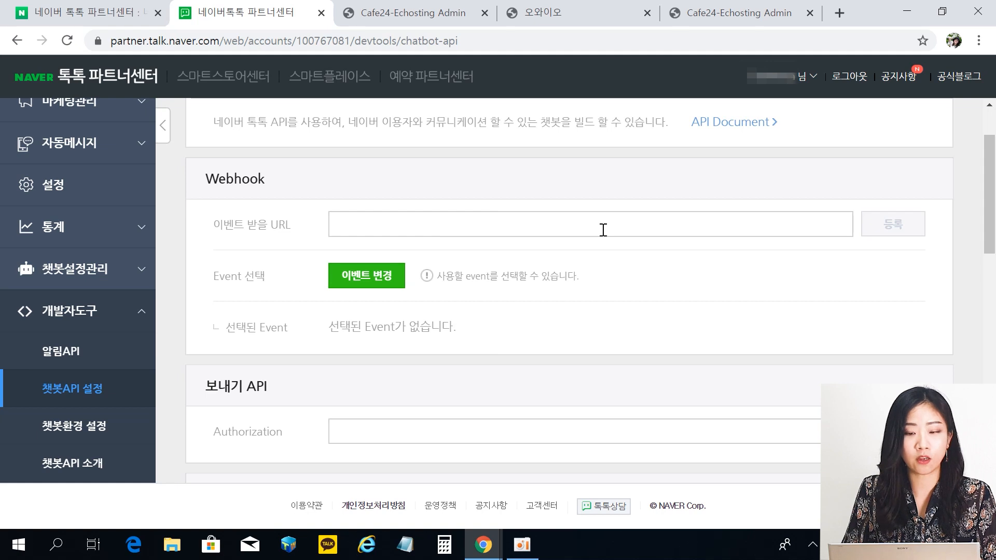
key("ctrl+5")
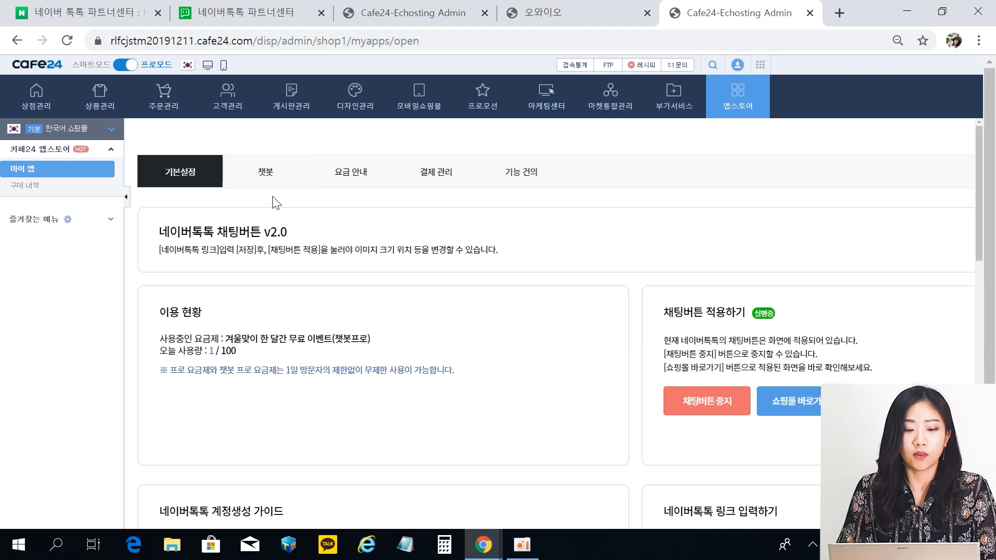
left_click(264, 179)
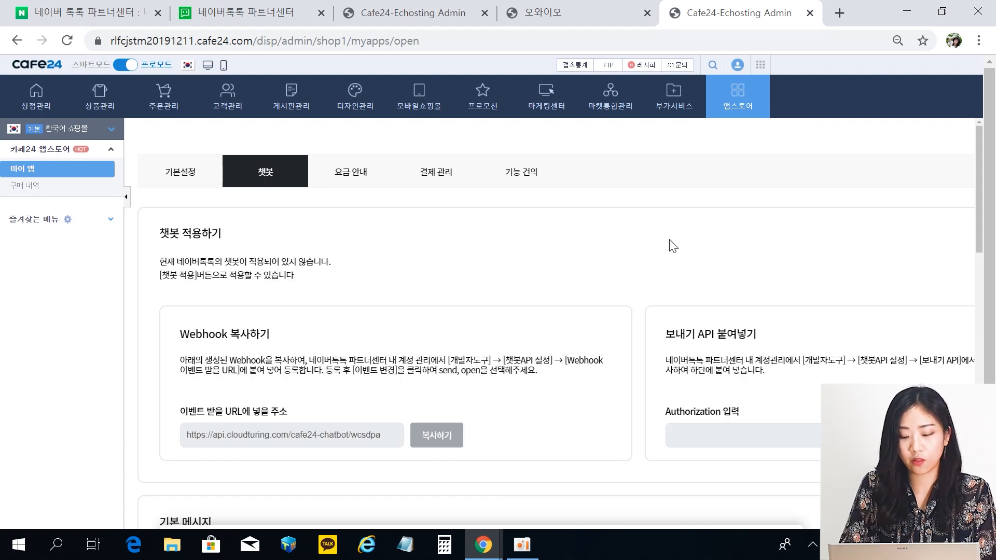
key("ctrl+minus")
key("ctrl+minus")
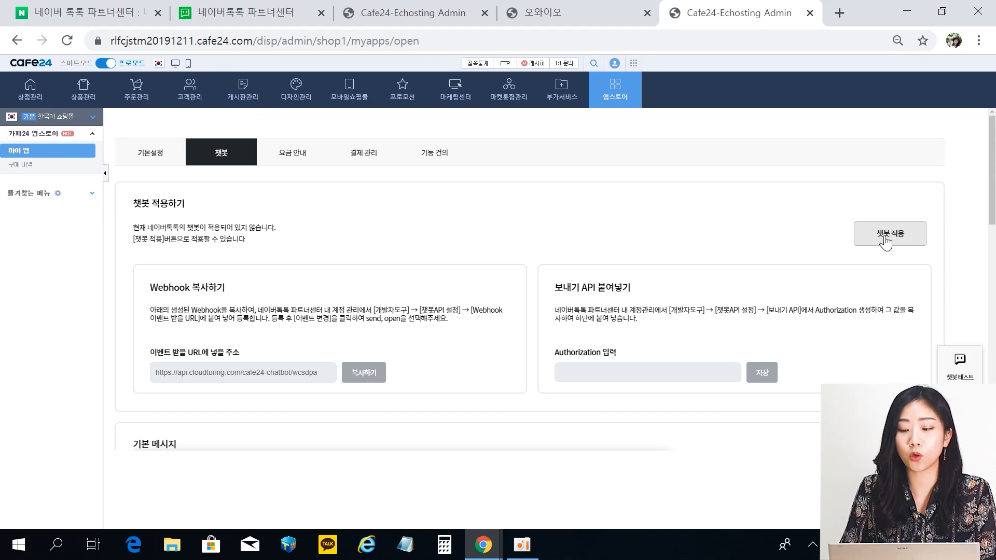
left_click(886, 241)
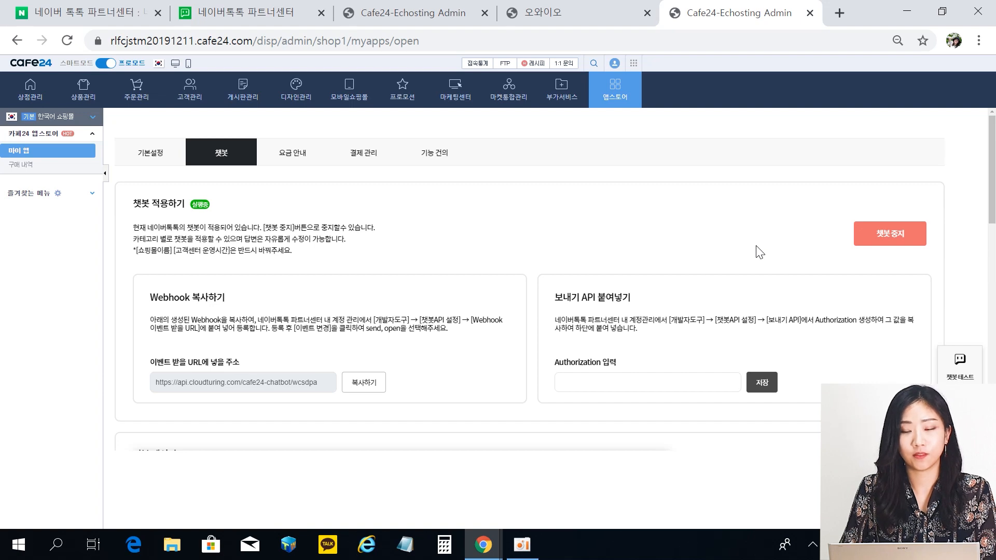
Copy the generated webhook address for 이벤트 받을 URL from the app's chatbot settings.
key("ctrl+plus")
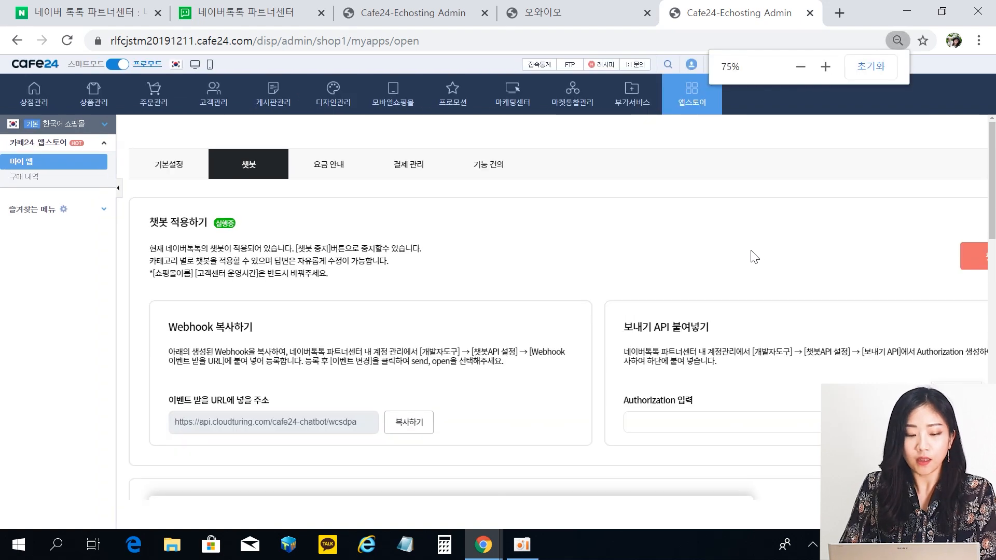
scroll(648, 239, "down", 2)
scroll(311, 259, "down", 3)
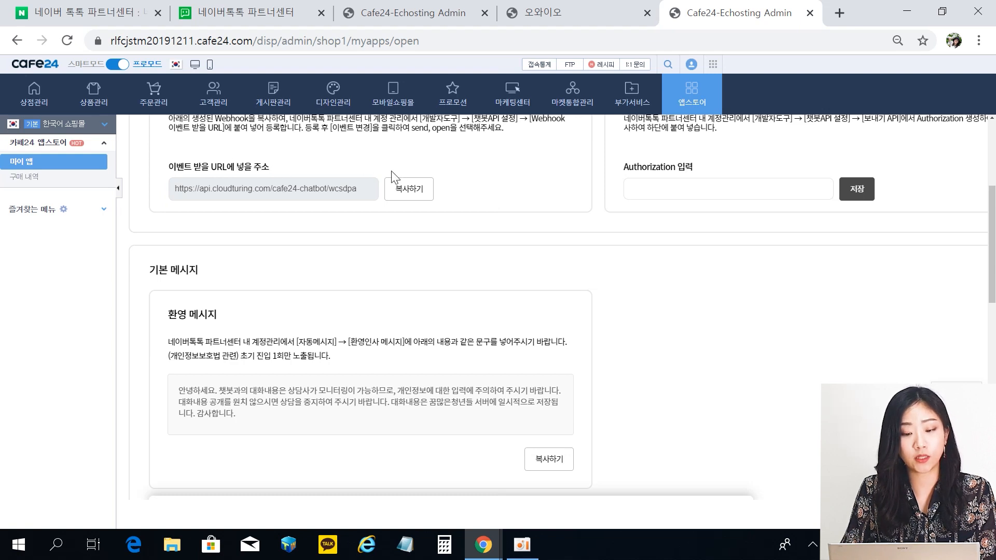
left_click(409, 189)
key("ctrl+c")
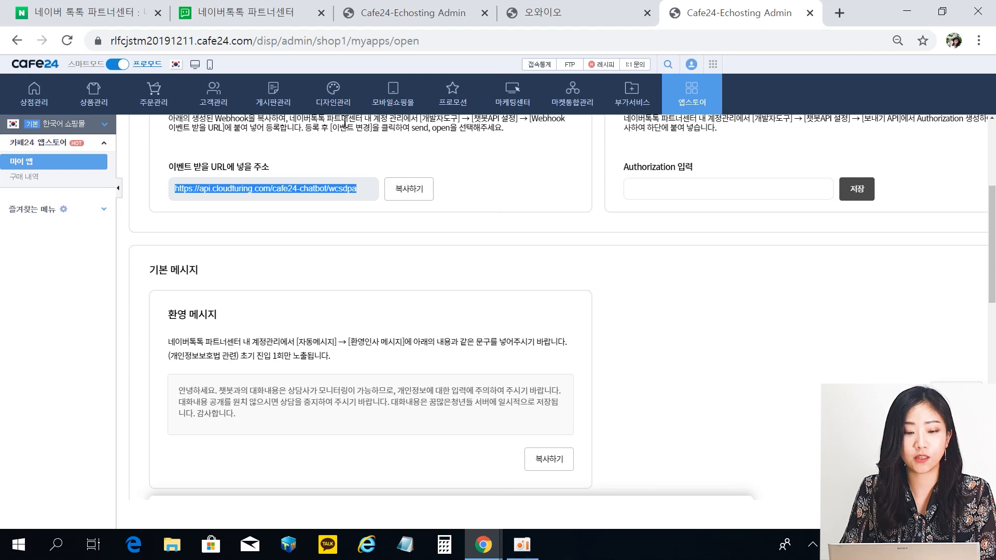
left_click(243, 12)
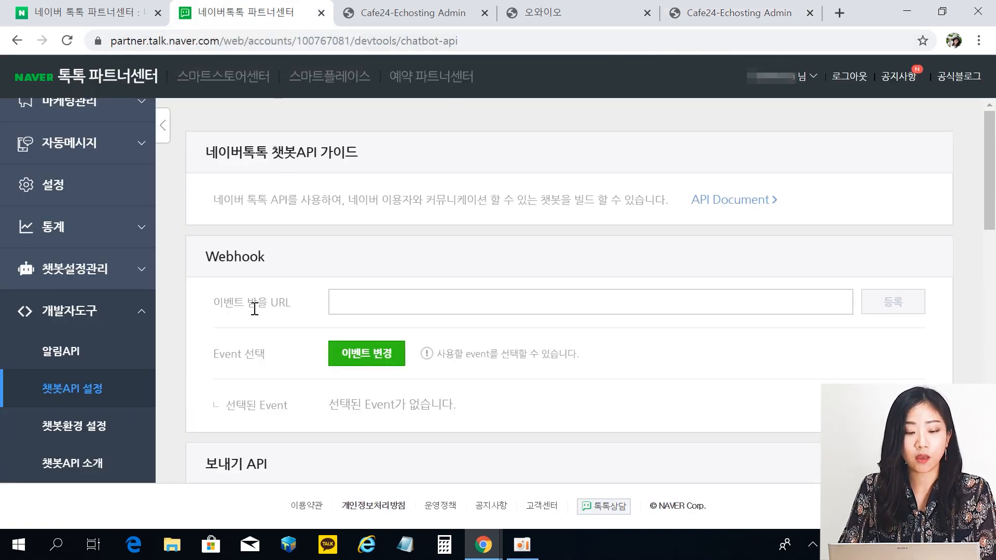
left_click(380, 299)
right_click(379, 299)
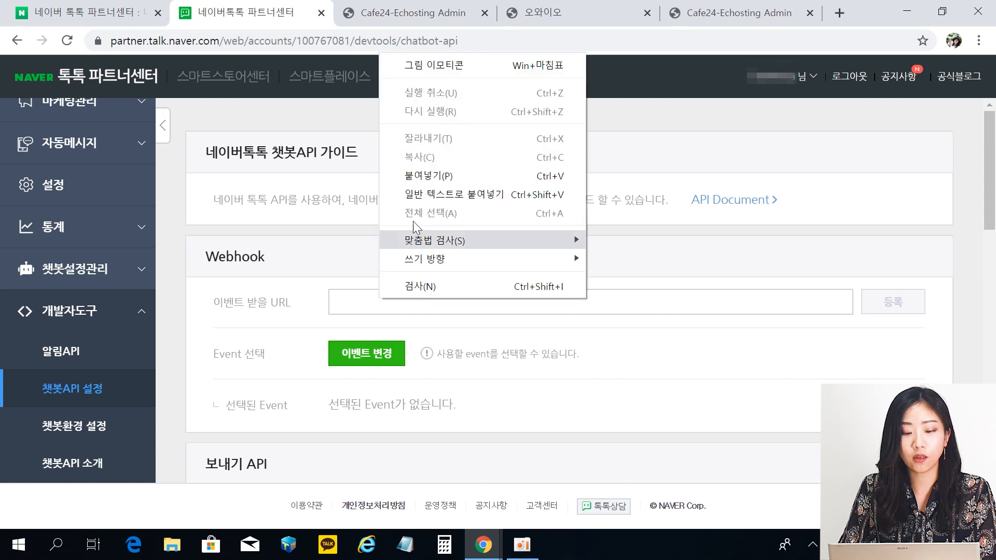
left_click(427, 176)
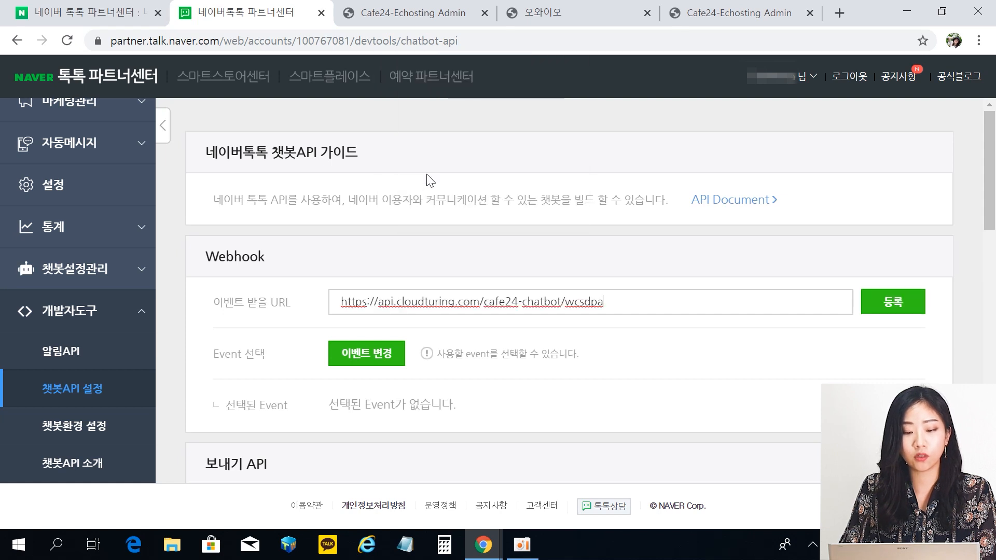
left_click(886, 306)
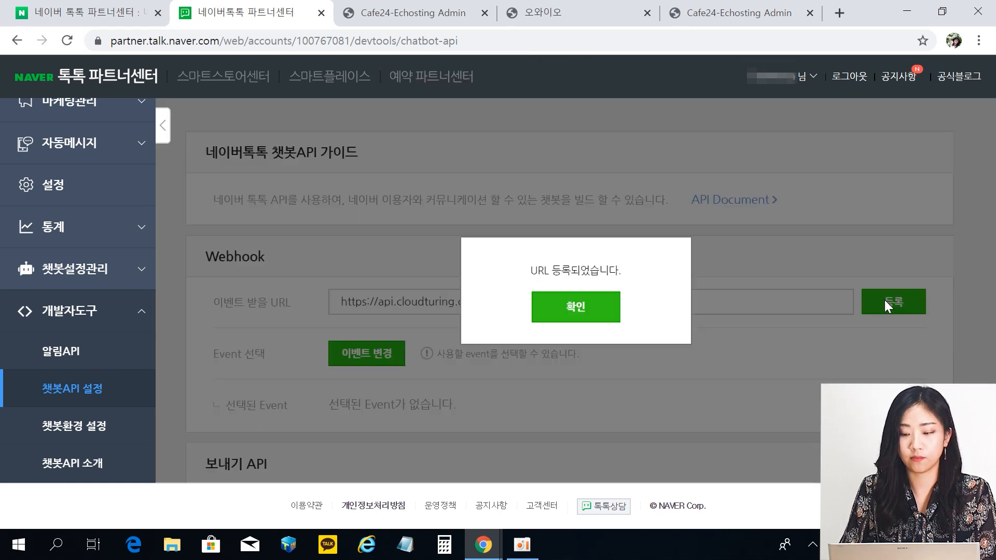
left_click(577, 311)
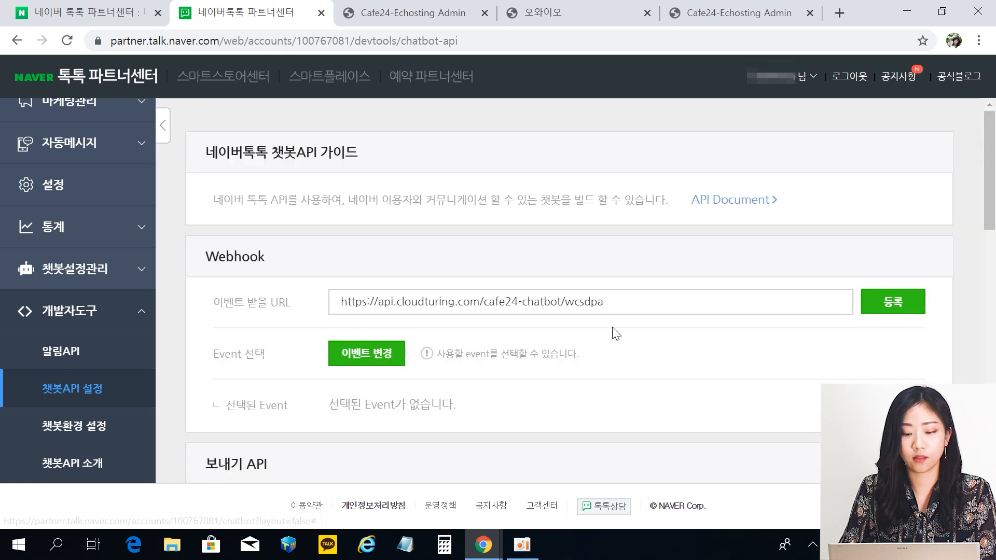
scroll(622, 353, "down", 2)
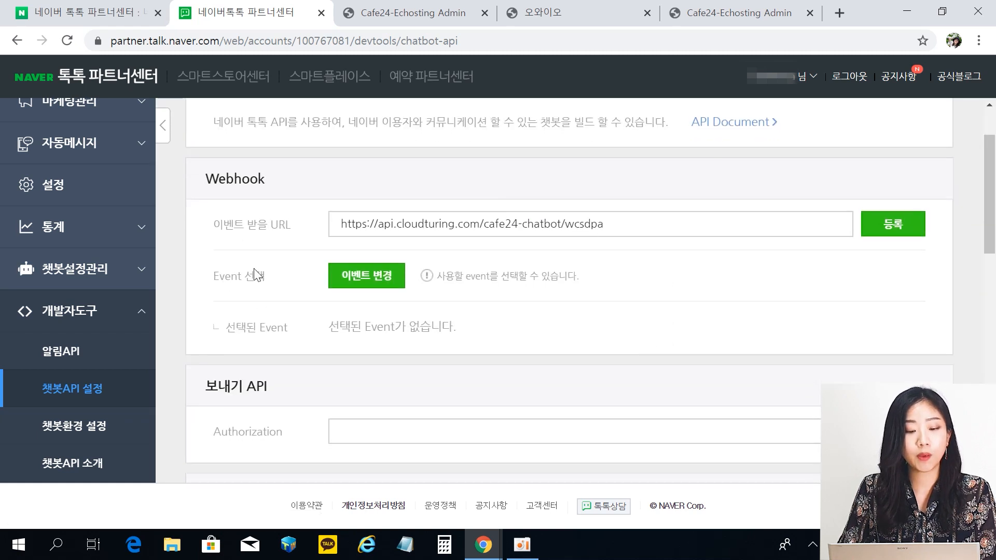
Select the send and open events for the Webhook and save the event selection.
left_click(373, 282)
left_click(415, 264)
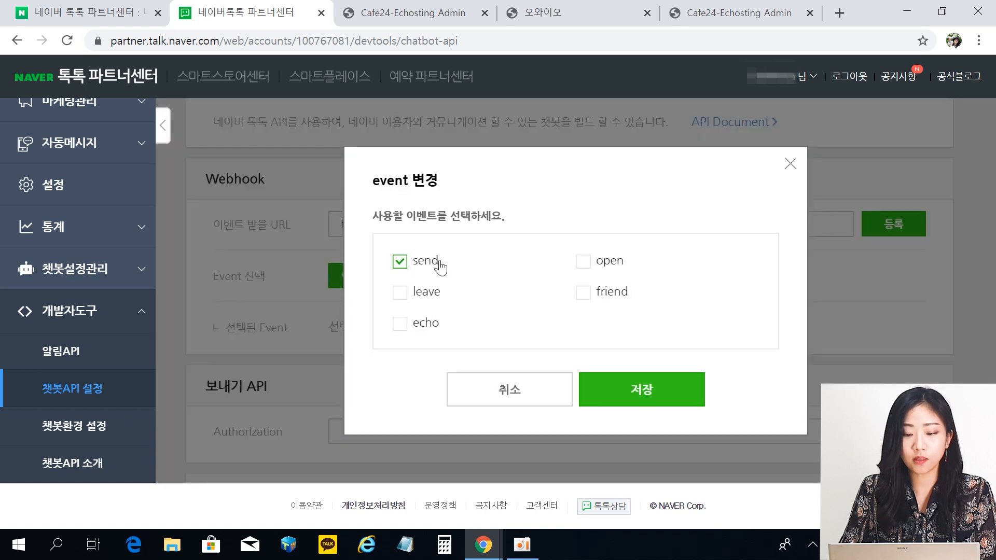
left_click(607, 266)
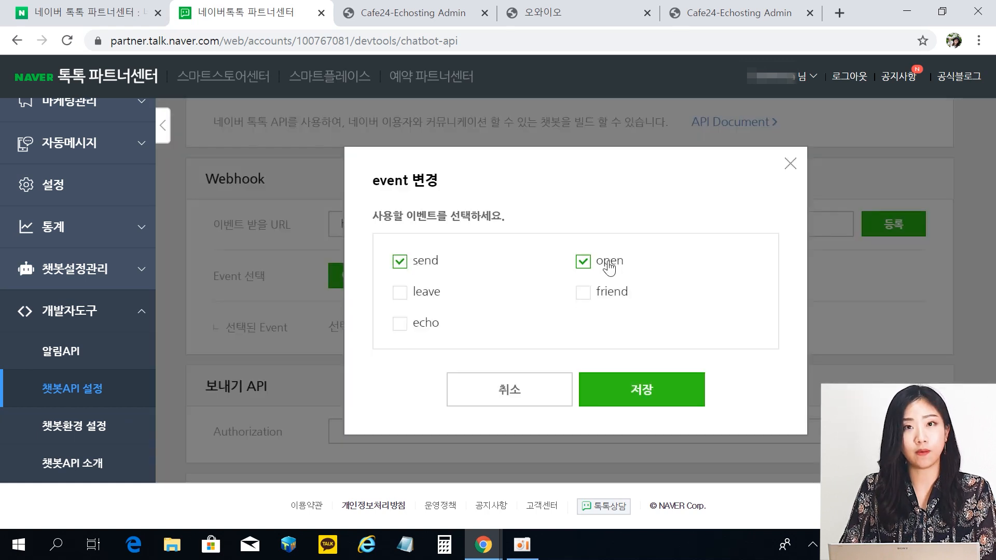
left_click(640, 393)
Generate the Authorization key under 보내기 API and copy it.
scroll(709, 273, "down", 2)
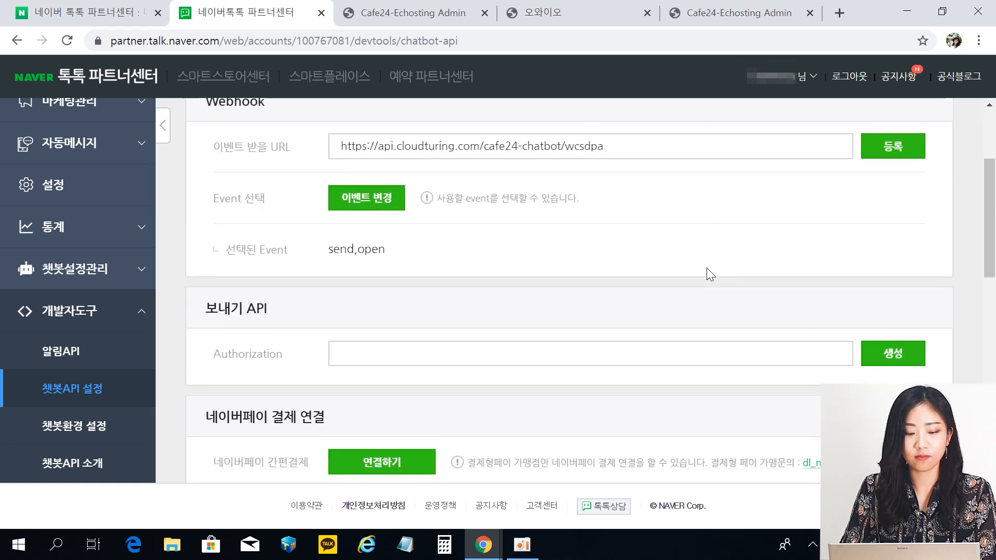
scroll(707, 268, "down", 1)
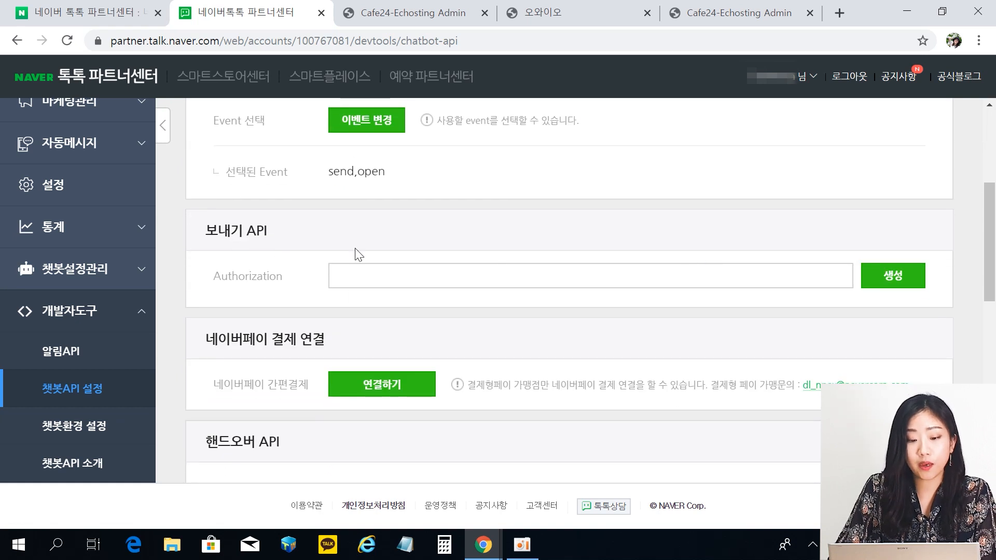
left_click(897, 283)
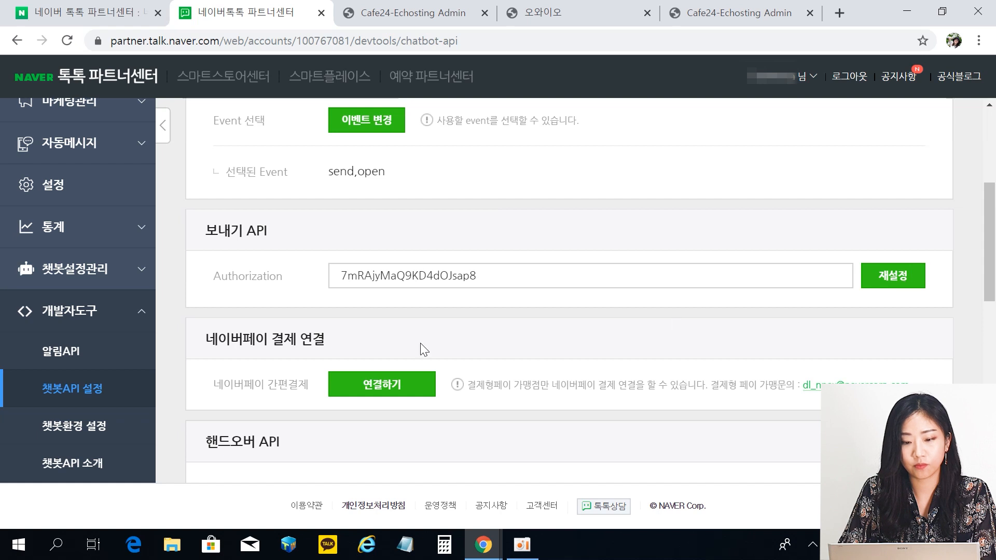
double_click(511, 276)
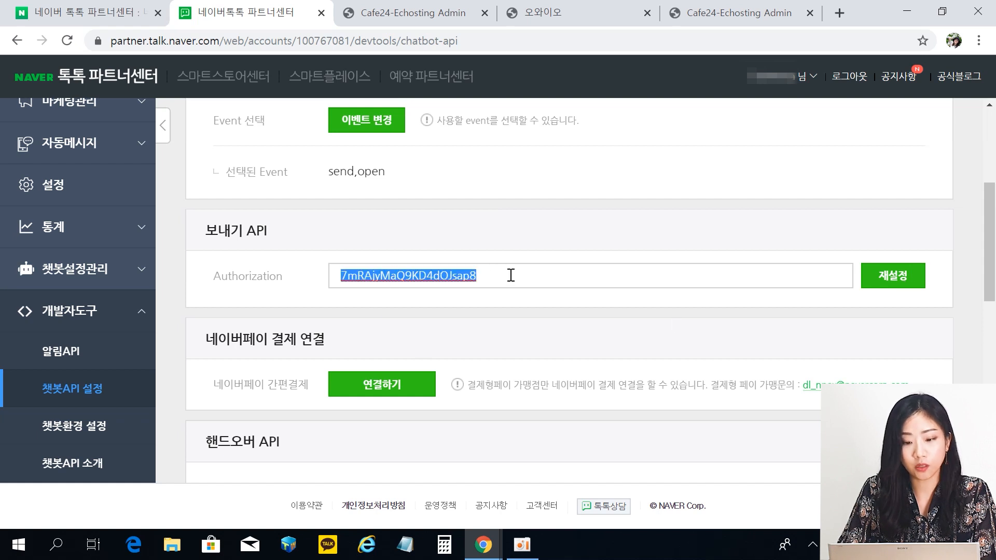
right_click(454, 280)
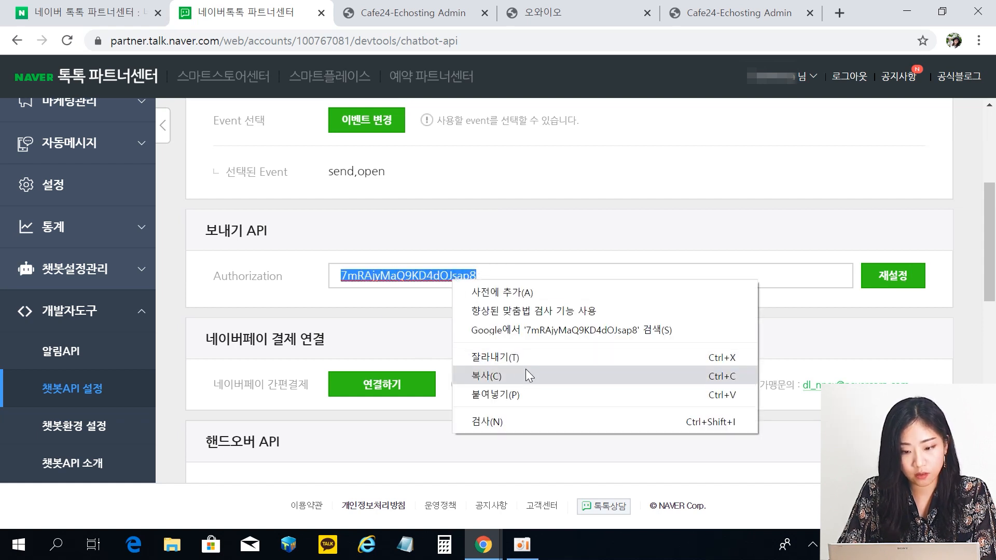
left_click(514, 374)
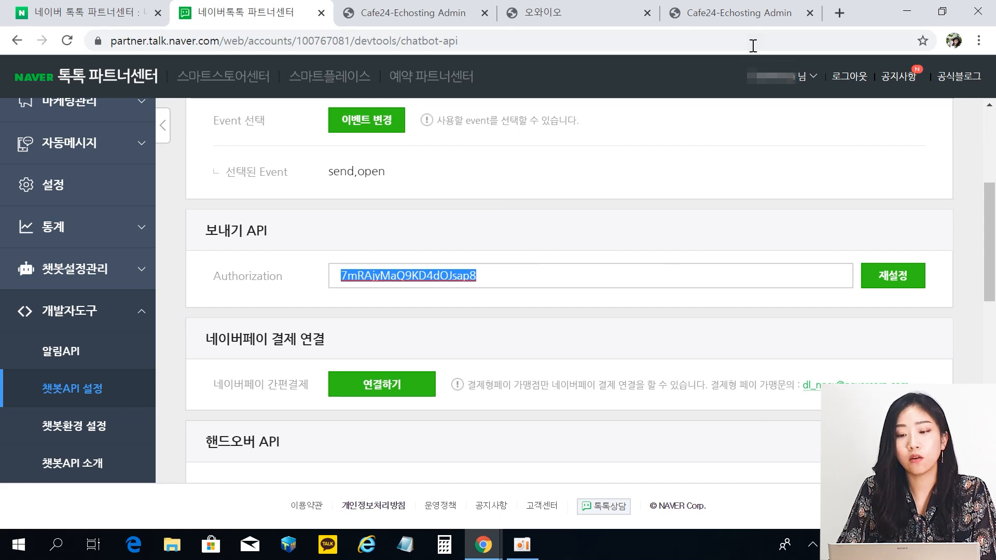
Switch to the Cafe24 chatbot settings, paste the Authorization key into Authorization 입력 and save it.
left_click(742, 15)
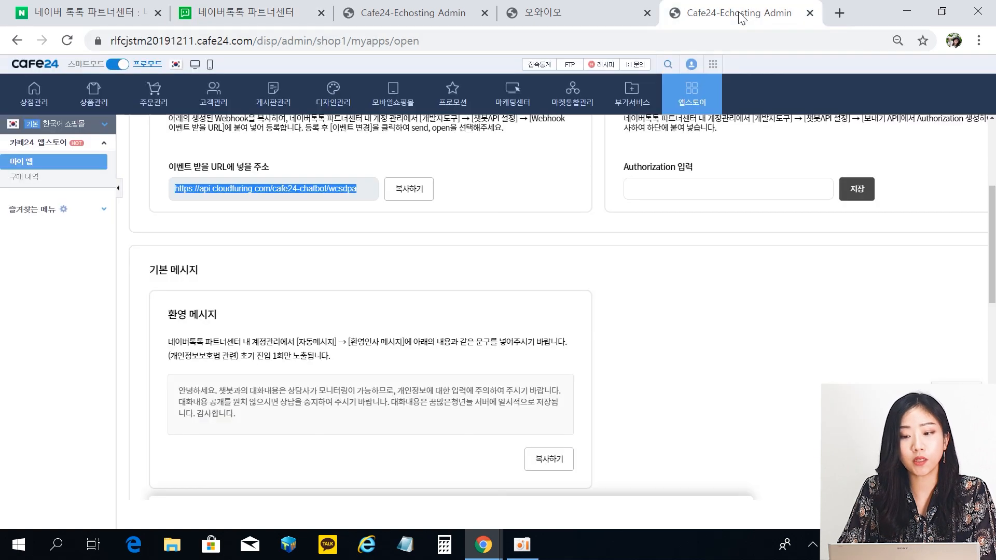
left_click(700, 287)
scroll(689, 251, "up", 2)
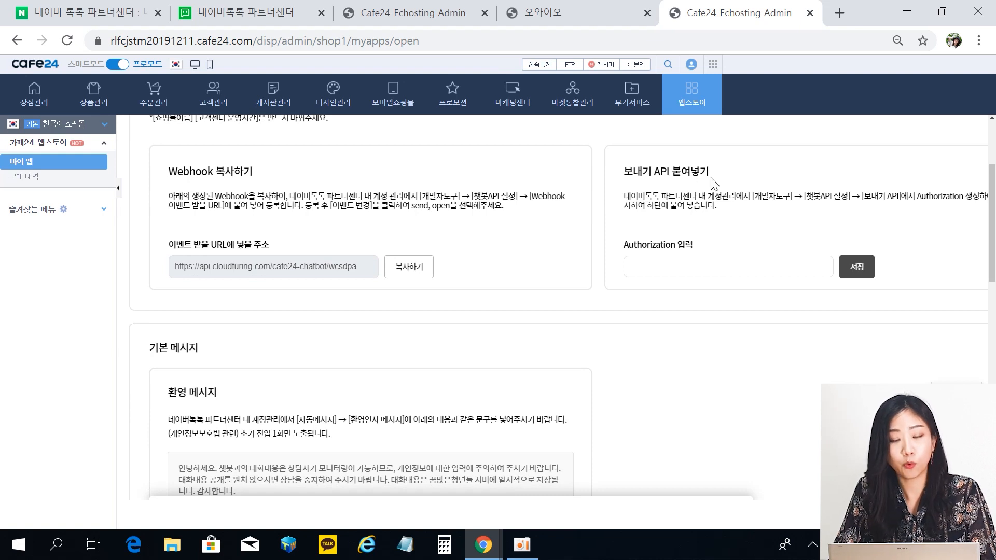
right_click(661, 267)
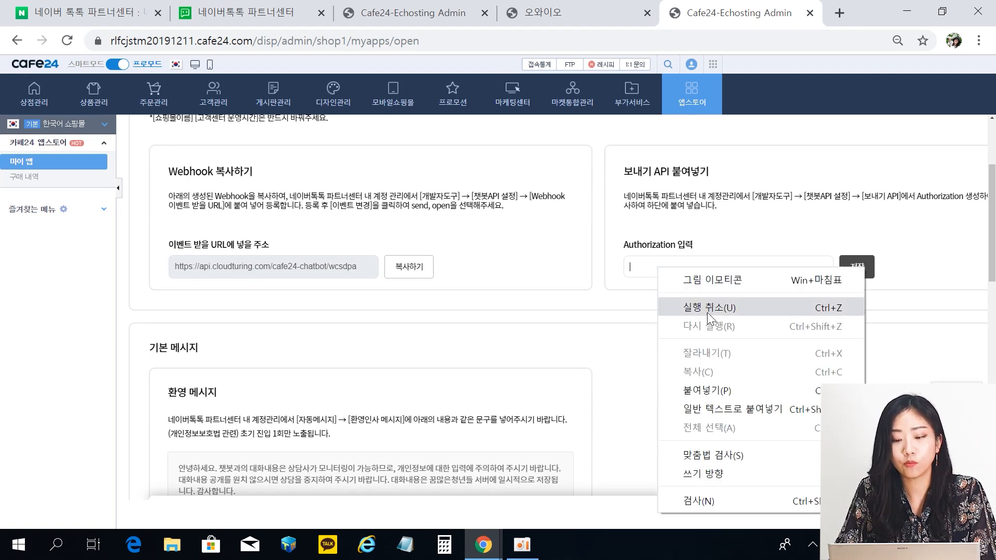
left_click(723, 390)
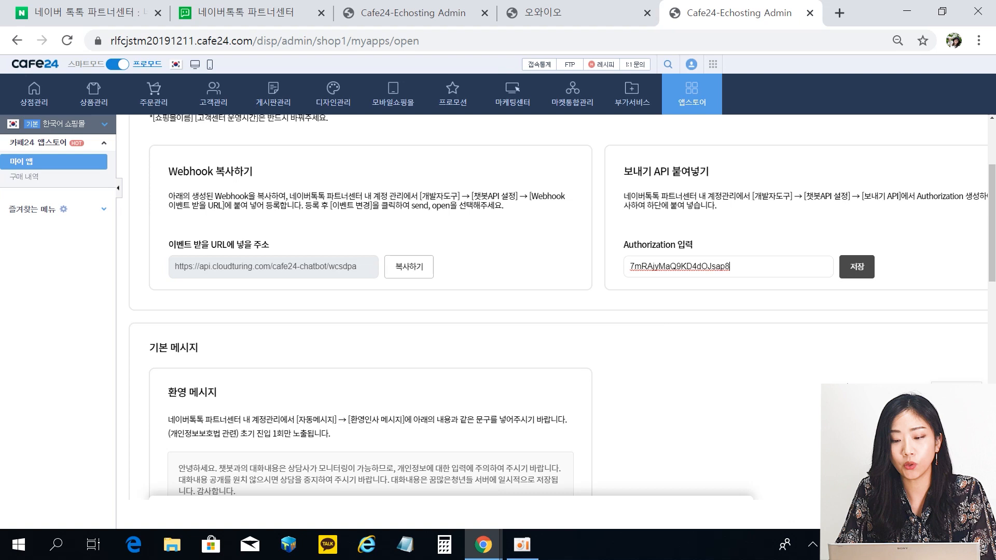
left_click(860, 272)
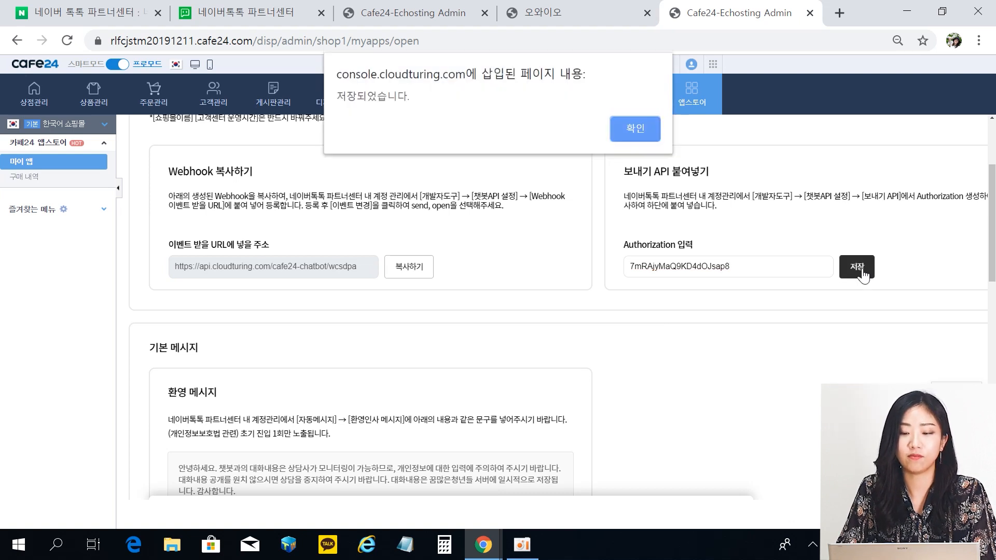
left_click(637, 127)
Return to the TalkTalk partner center and turn on 핸드오버 API in the chatbot API settings.
left_click(236, 15)
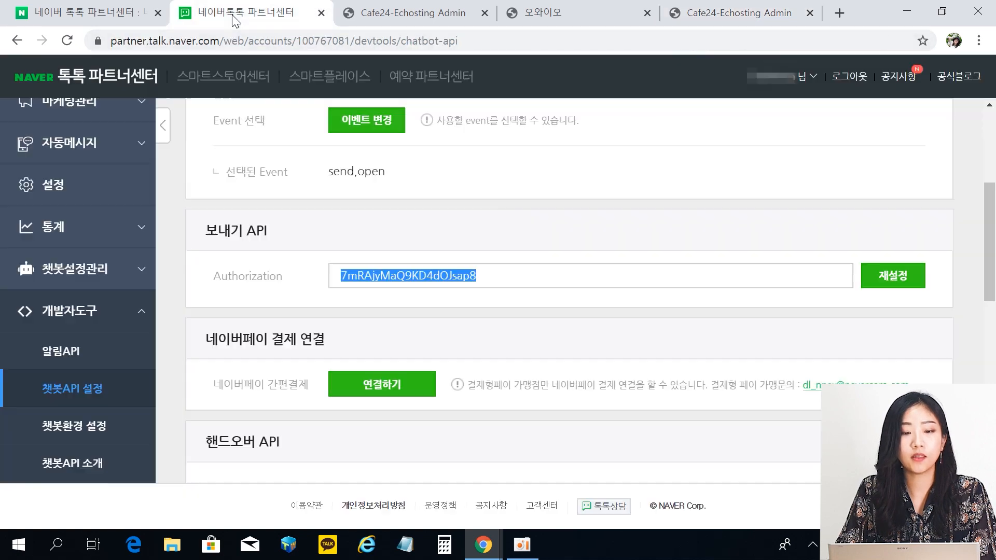
left_click(606, 220)
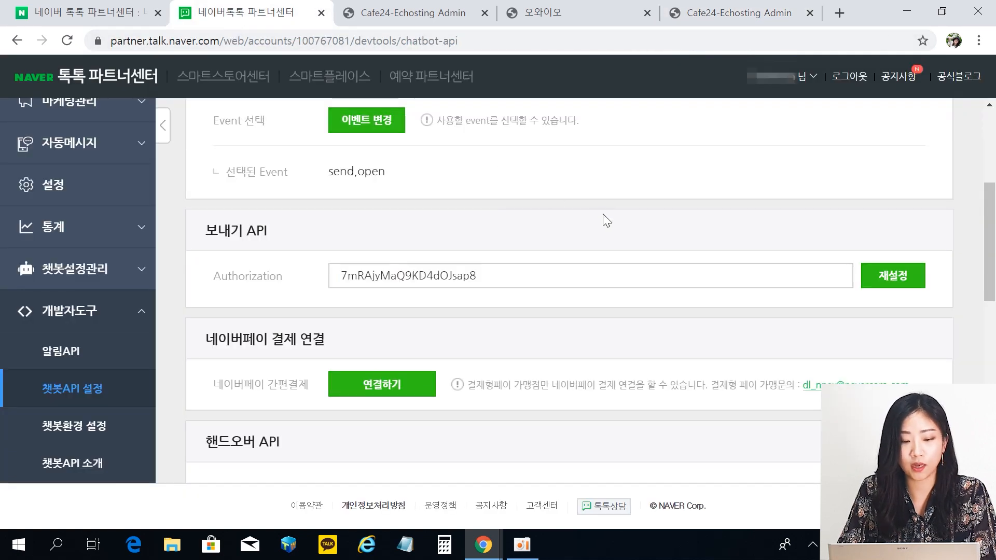
scroll(653, 222, "down", 5)
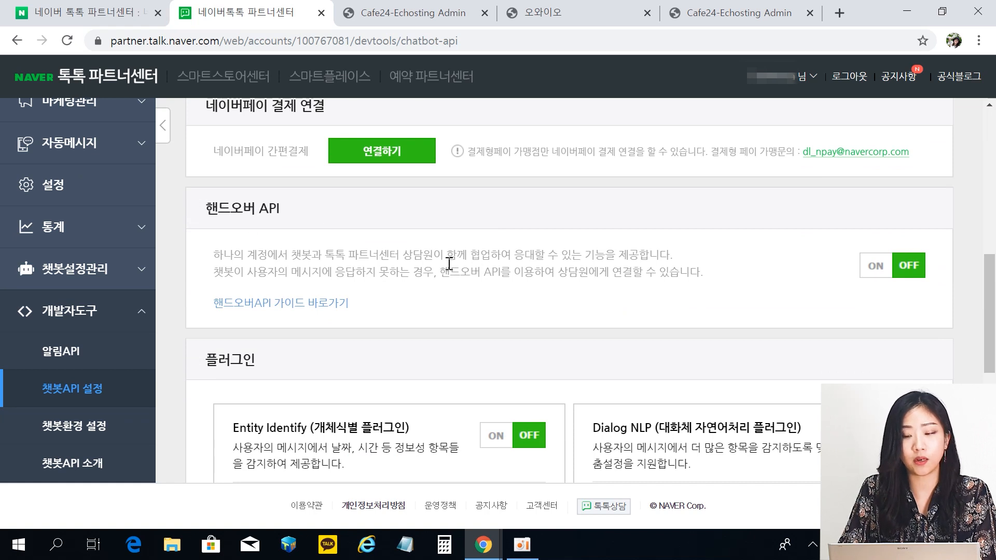
left_click(874, 266)
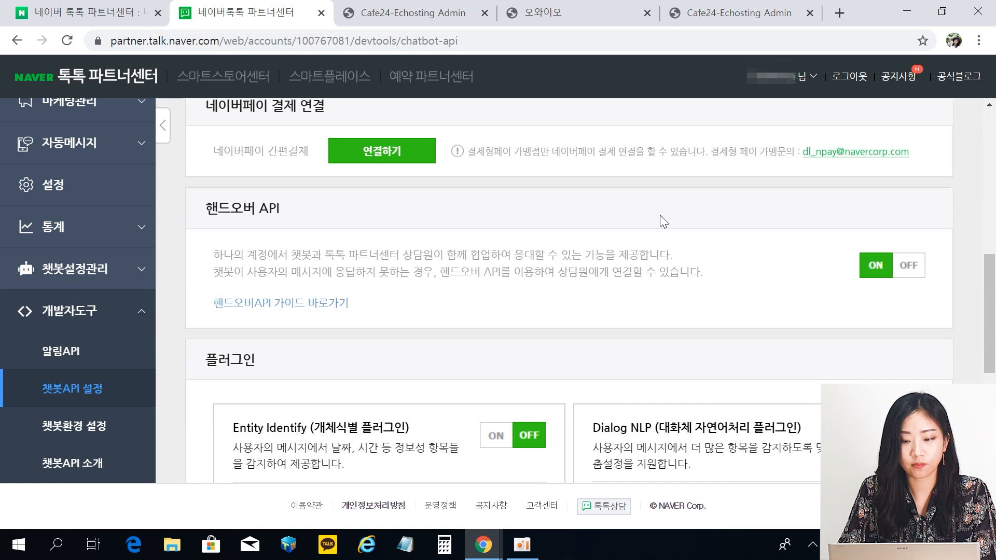
scroll(655, 207, "down", 1)
scroll(655, 210, "down", 1)
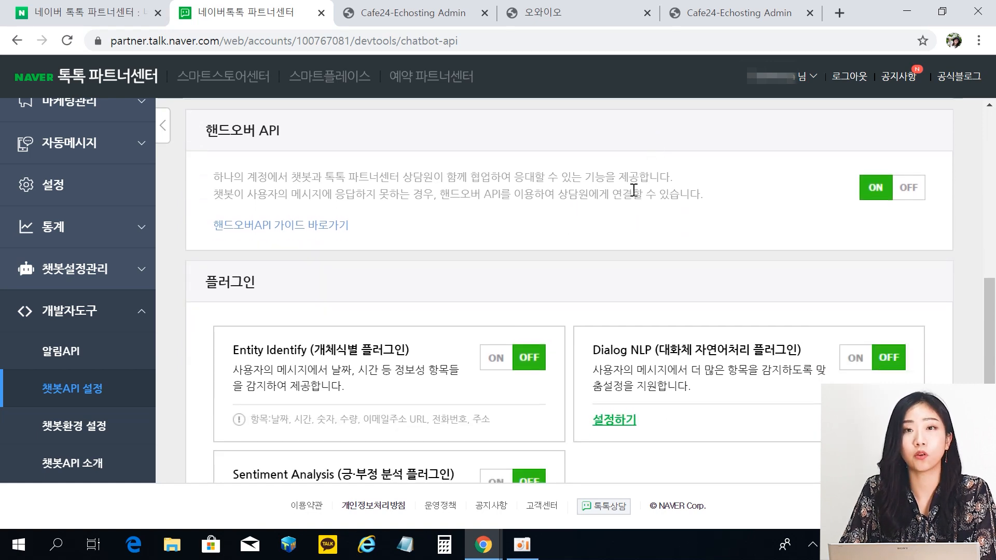
scroll(756, 206, "down", 4)
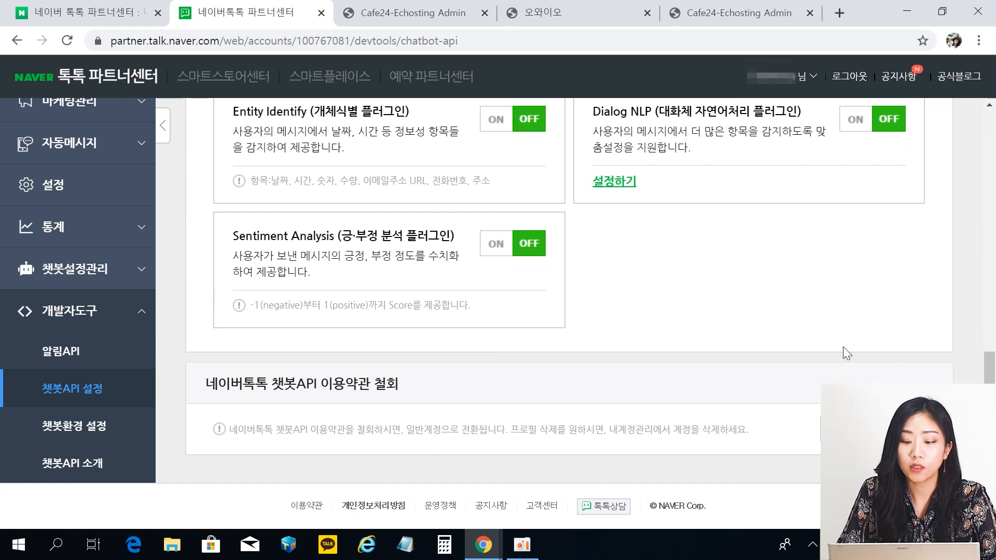
scroll(527, 334, "up", 10)
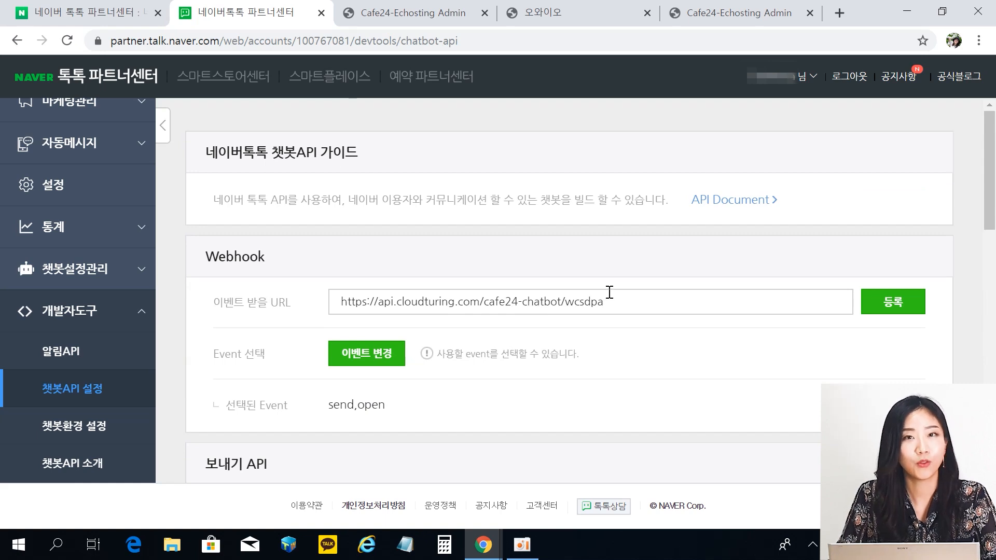
Switch to the Cafe24 app and review the chatbot's welcome message and its replies to product and delivery inquiries.
left_click(741, 20)
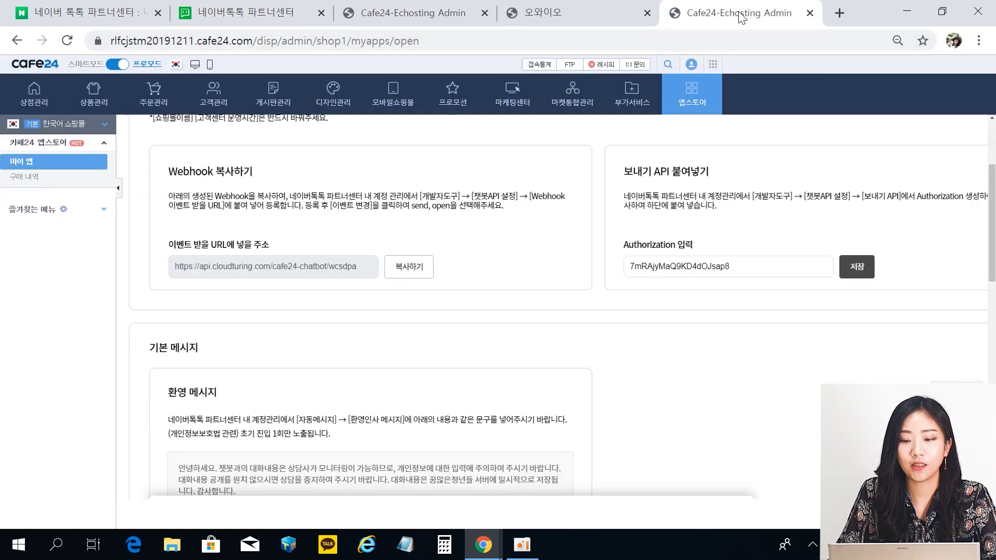
scroll(539, 222, "up", 4)
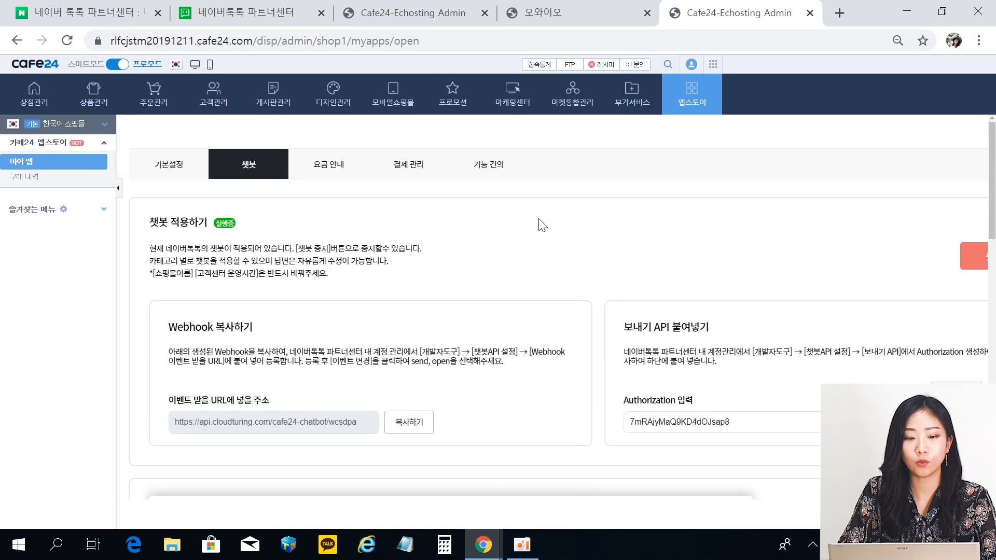
scroll(674, 208, "down", 5)
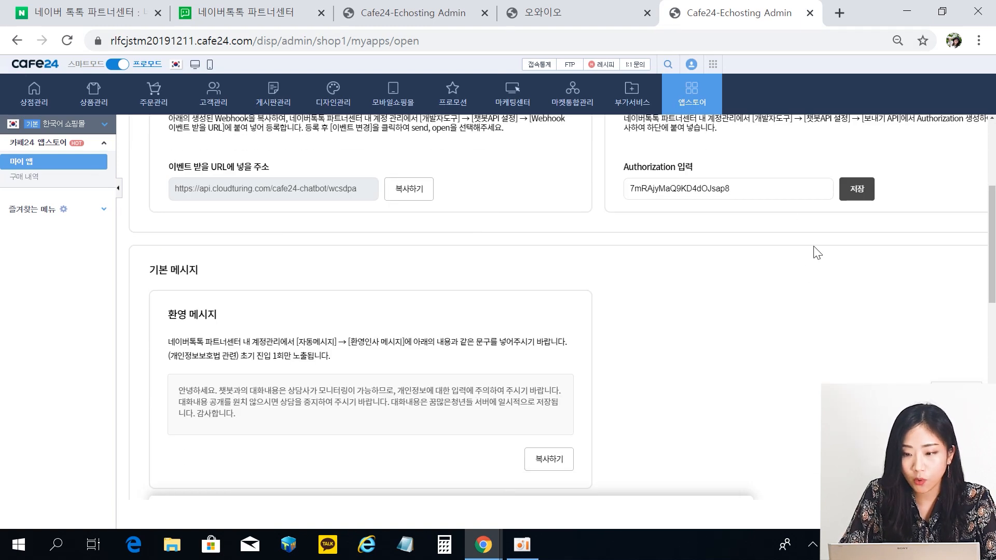
scroll(825, 236, "down", 10)
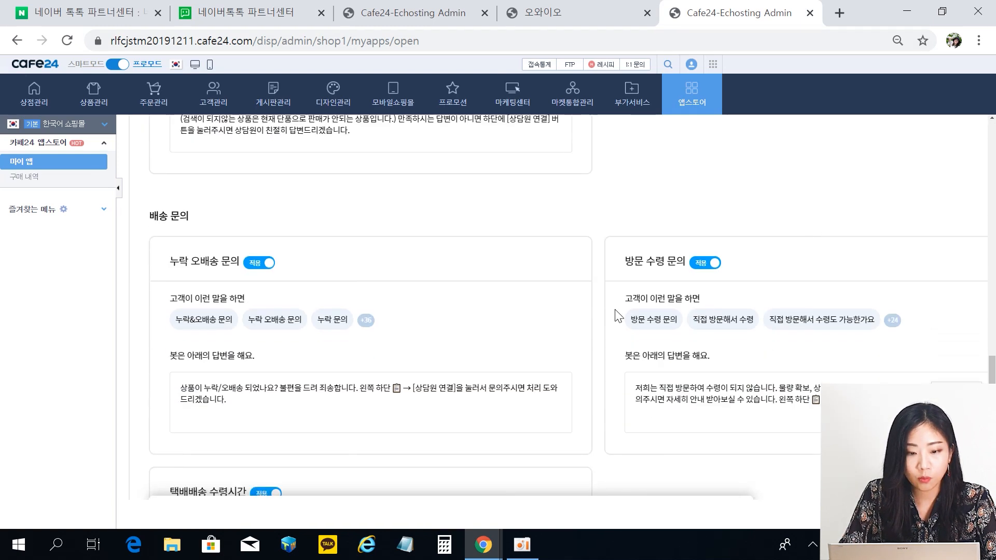
scroll(777, 251, "up", 15)
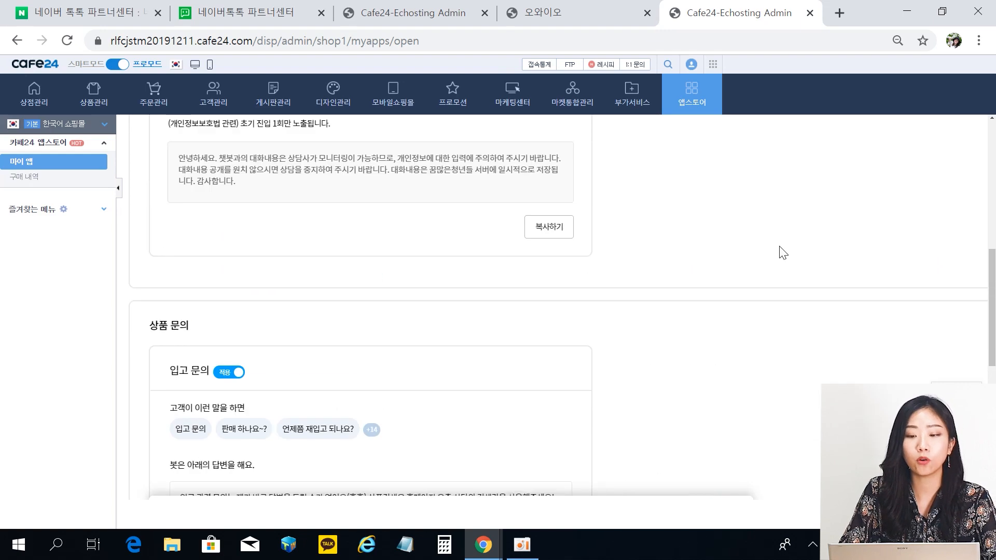
Open the app's 기본설정 and examine the chat button's position, size and margin settings for mobile and PC.
key("ctrl+plus")
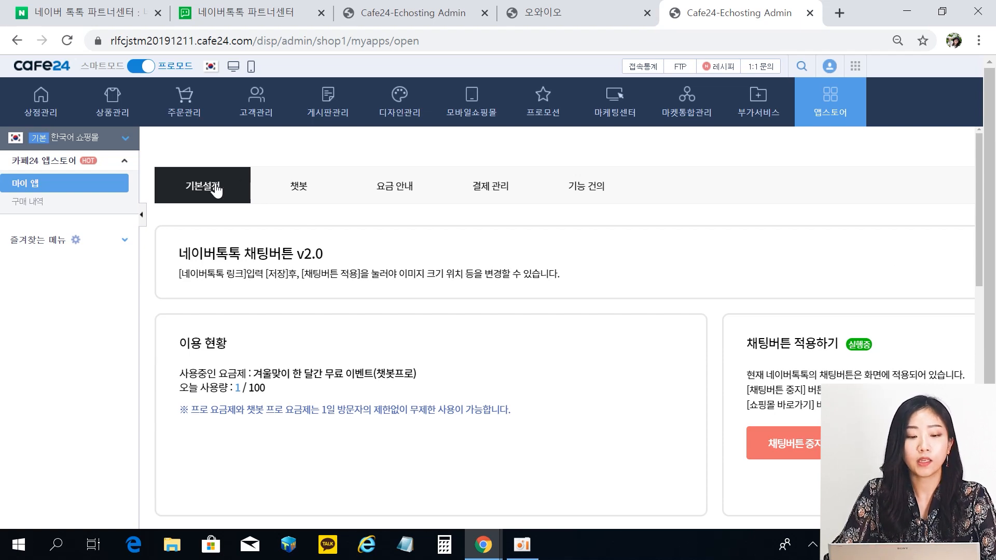
scroll(901, 262, "down", 8)
scroll(906, 249, "down", 5)
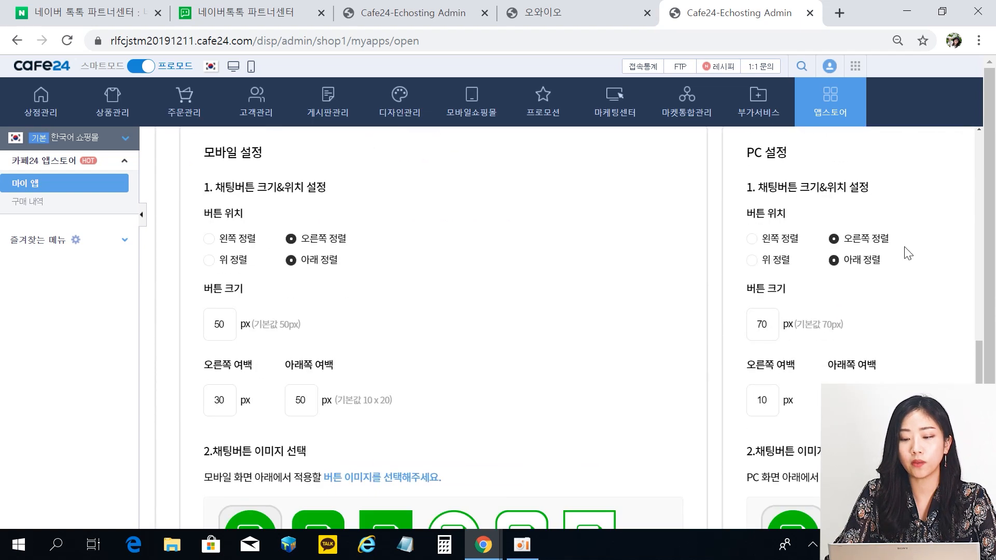
scroll(499, 305, "up", 3)
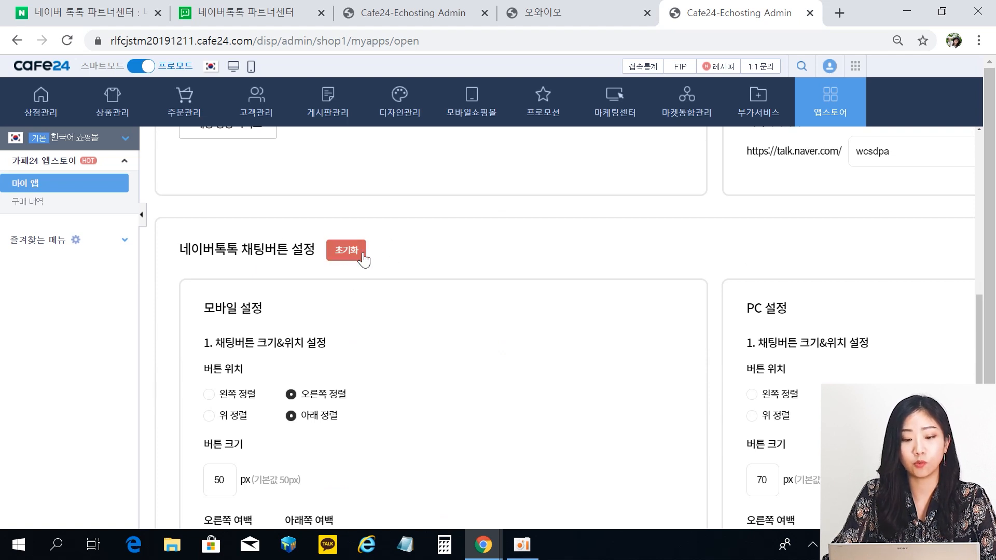
scroll(837, 271, "down", 2)
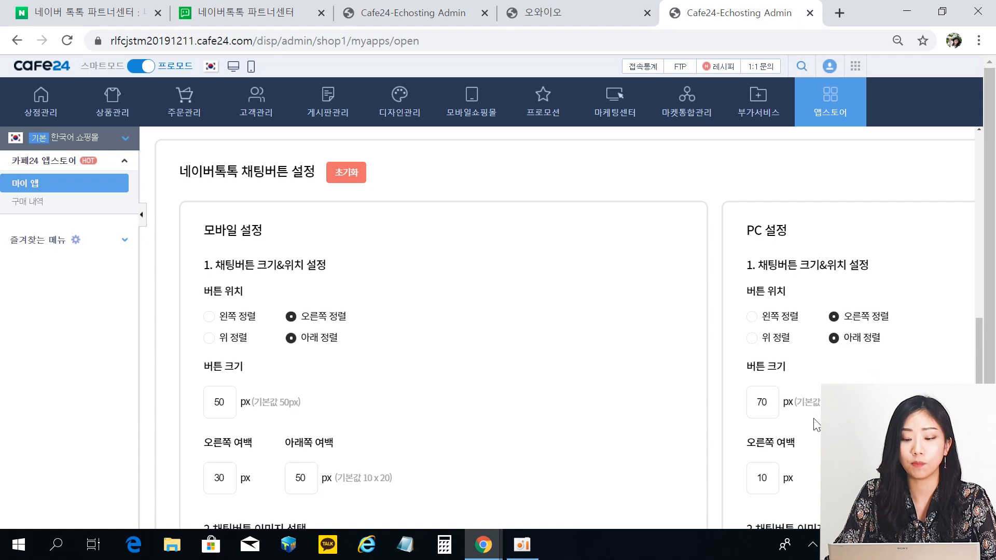
scroll(830, 373, "down", 2)
scroll(847, 329, "up", 3)
scroll(847, 311, "down", 4)
scroll(850, 298, "up", 3)
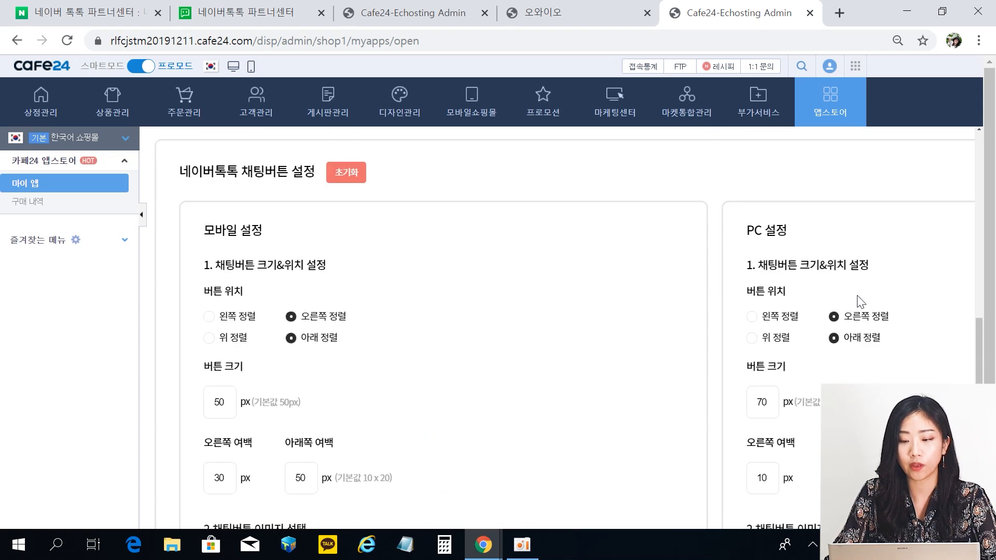
Compare the mobile and PC chat button settings, including the available button images and the guide text options.
key("ctrl+minus")
key("ctrl+minus")
key("ctrl+minus")
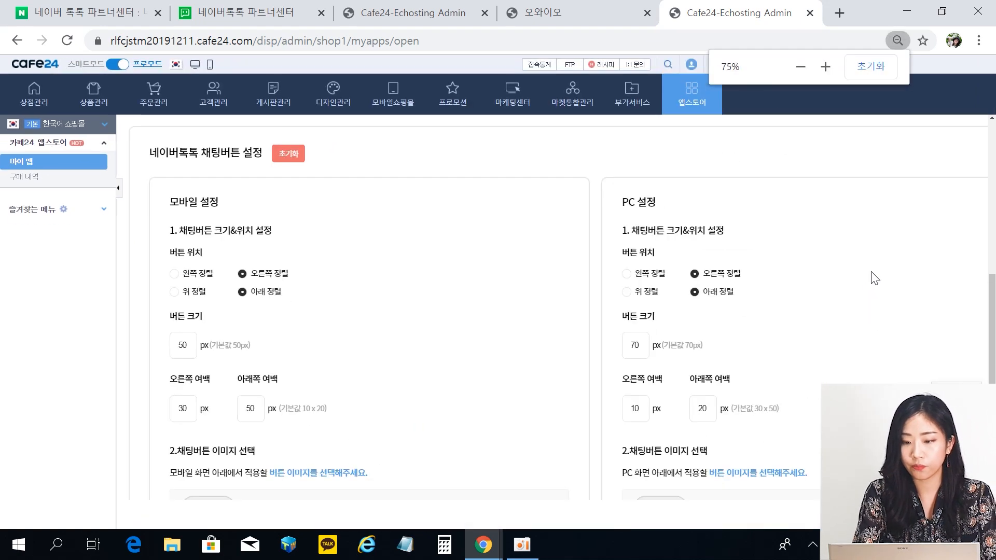
scroll(751, 233, "down", 2)
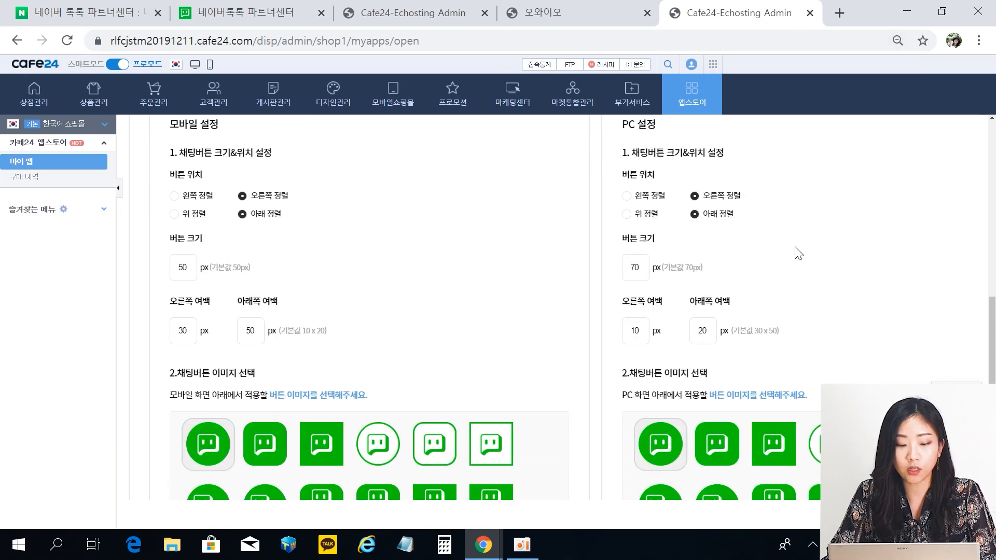
scroll(799, 253, "up", 2)
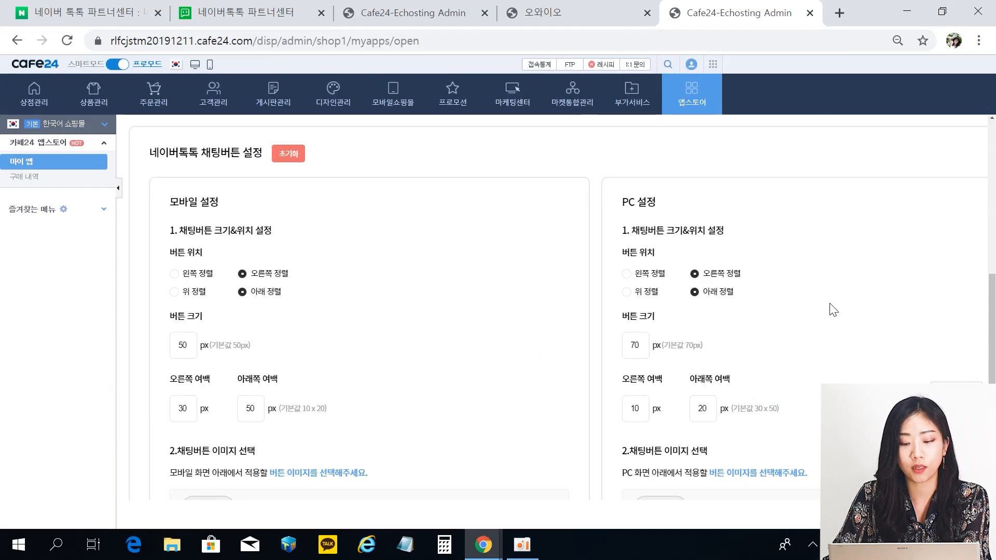
scroll(853, 286, "down", 5)
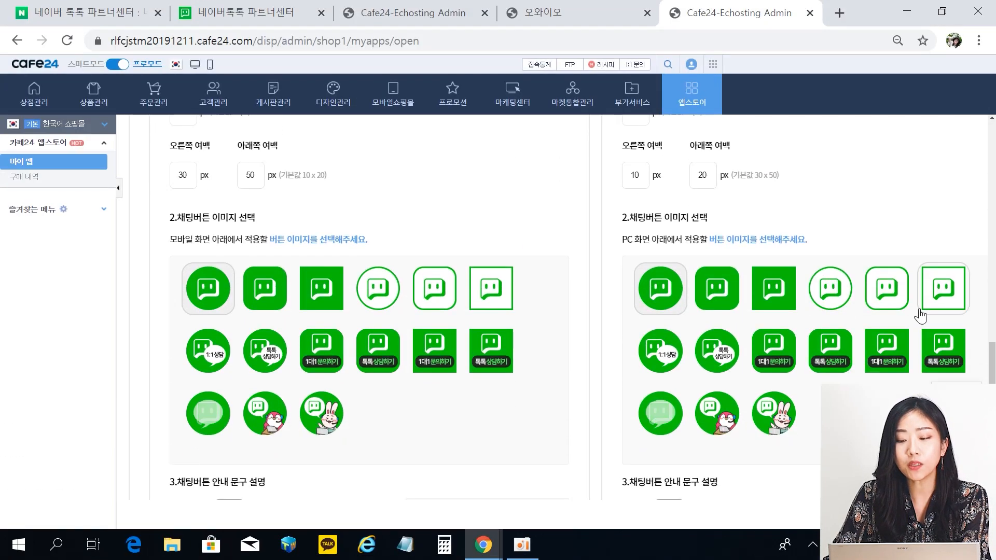
scroll(920, 315, "down", 2)
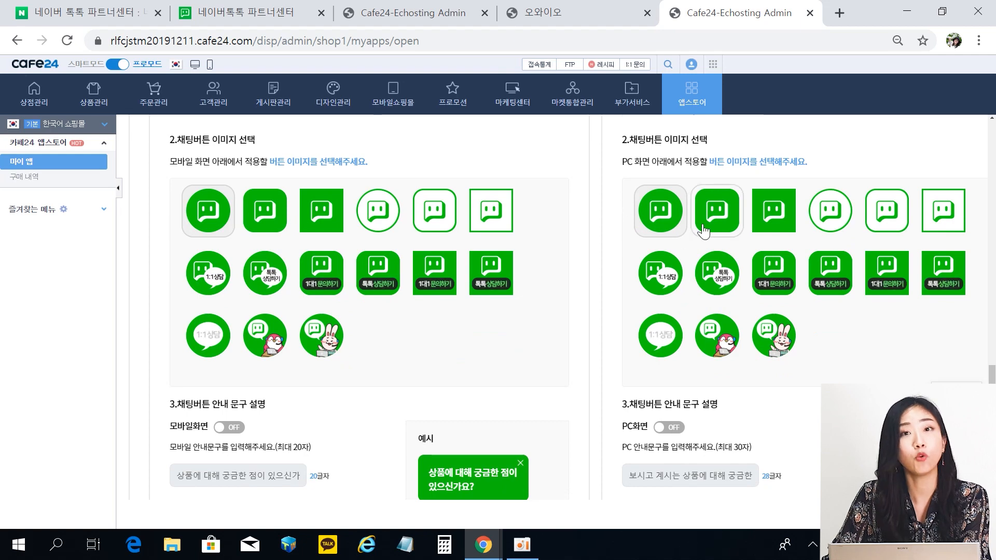
Turn on the PC 화면 guide text for the chat button and save the settings.
scroll(855, 311, "down", 3)
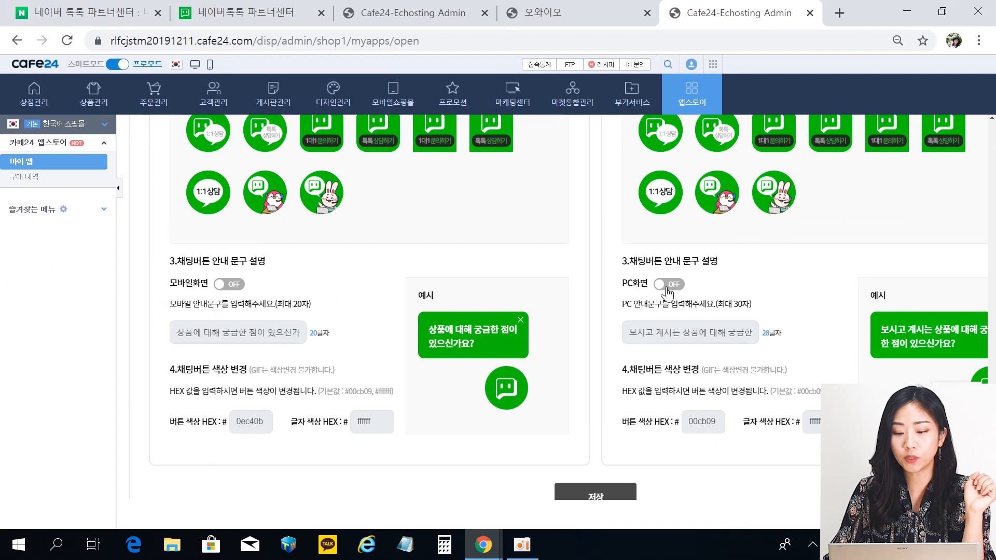
left_click(509, 171)
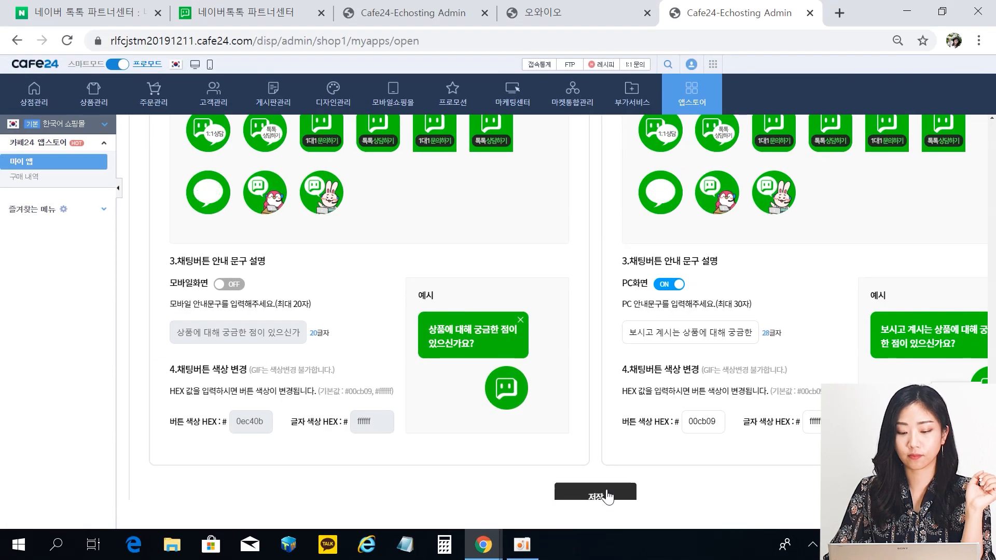
left_click(607, 496)
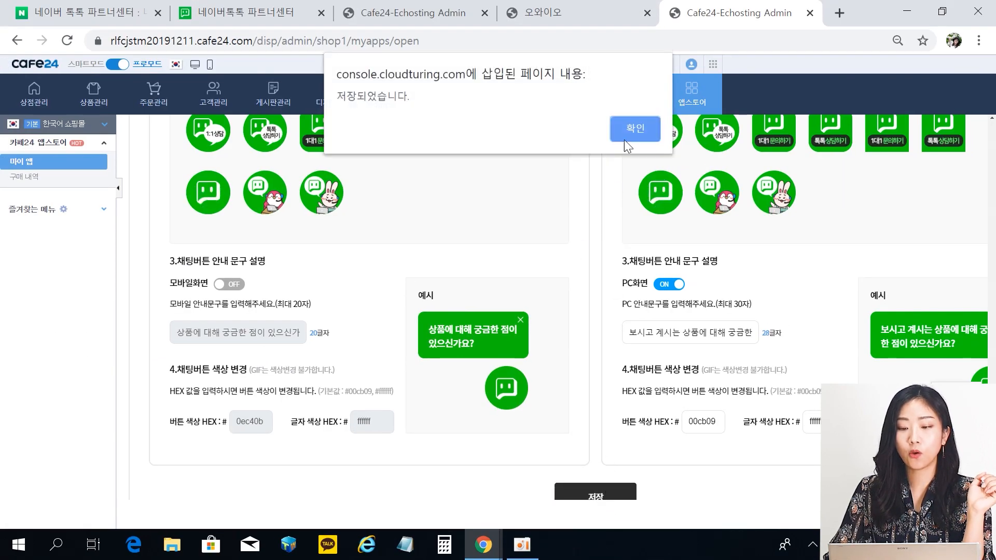
left_click(629, 125)
Open the shop from the app settings, check how the chat button and its guide bubble appear, and close the shop page.
scroll(836, 304, "up", 15)
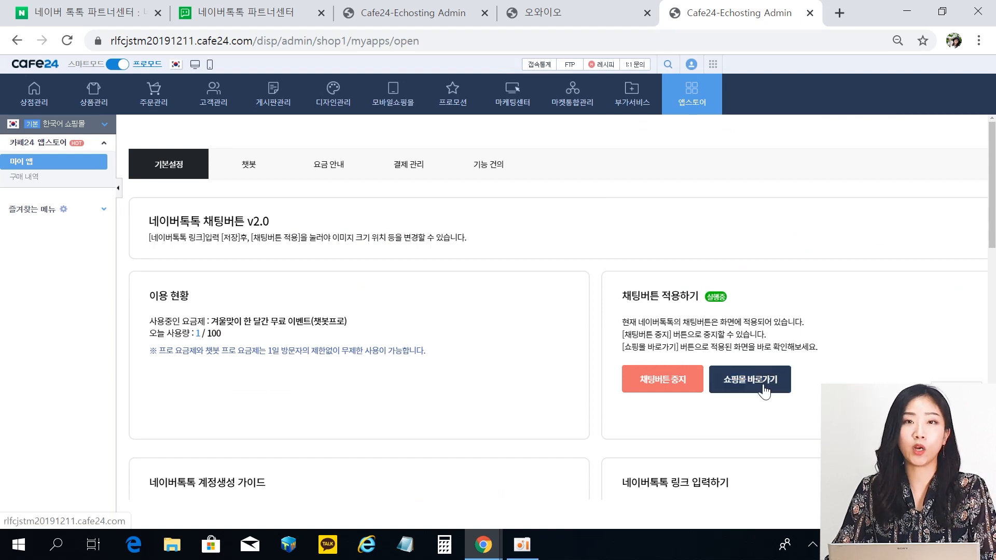
left_click(764, 388)
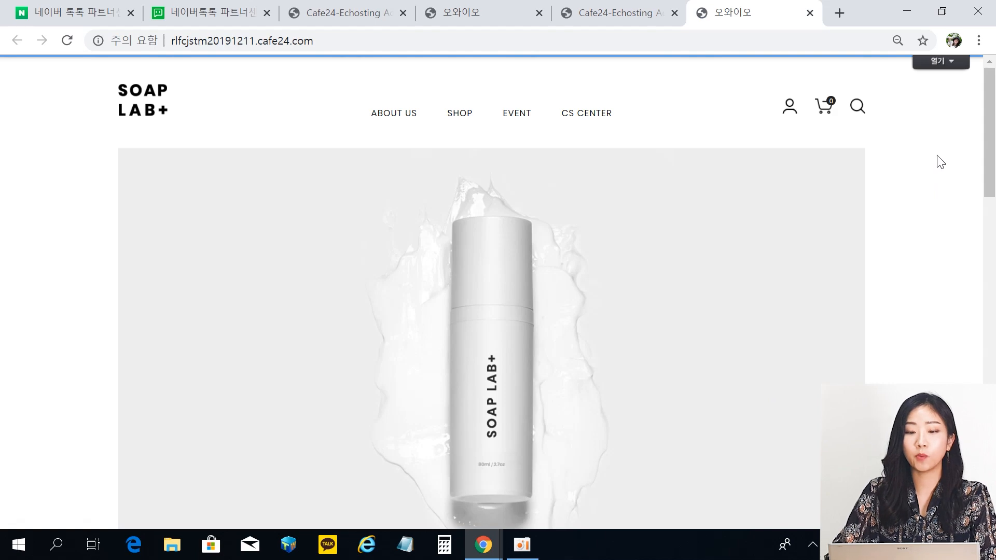
scroll(935, 166, "down", 15)
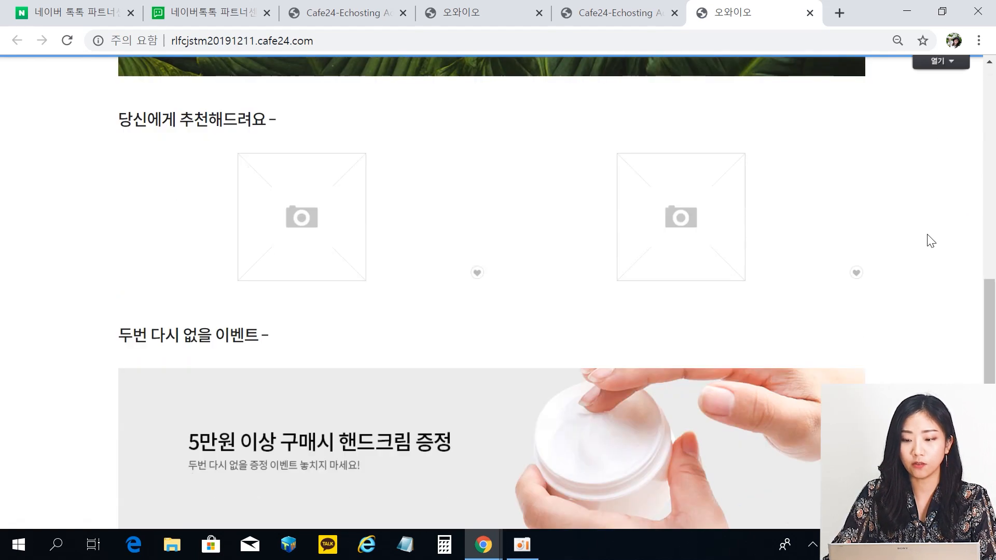
scroll(930, 246, "up", 12)
scroll(882, 171, "up", 4)
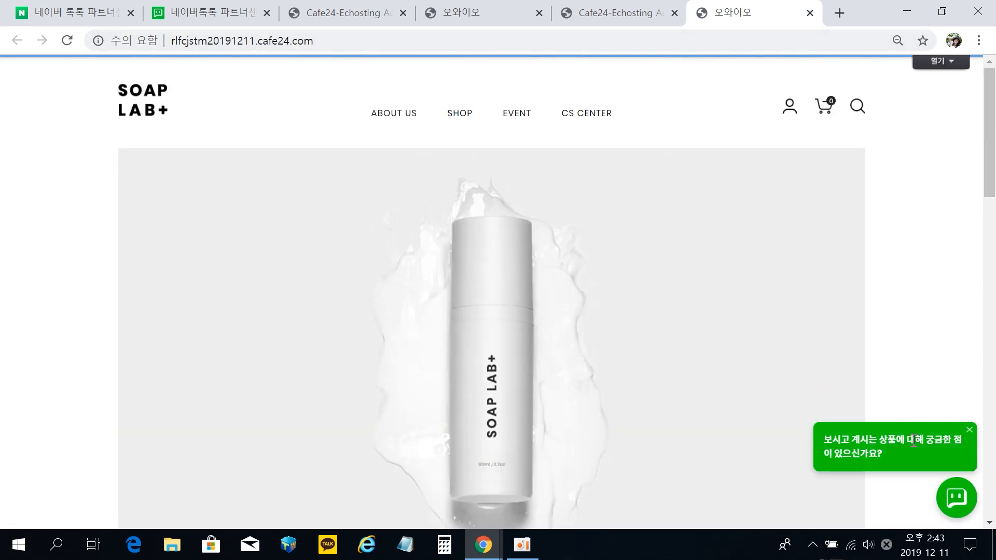
scroll(968, 394, "down", 2)
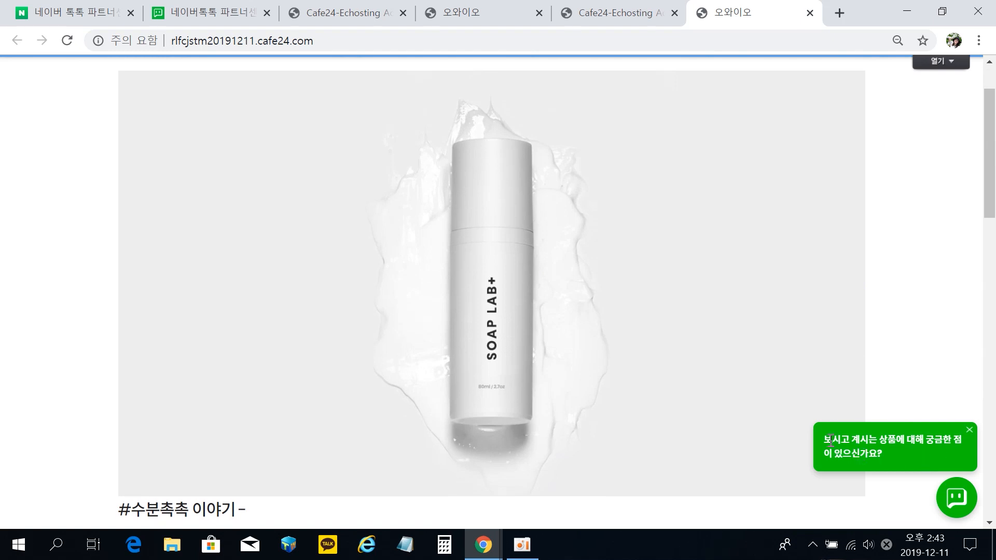
scroll(903, 338, "up", 2)
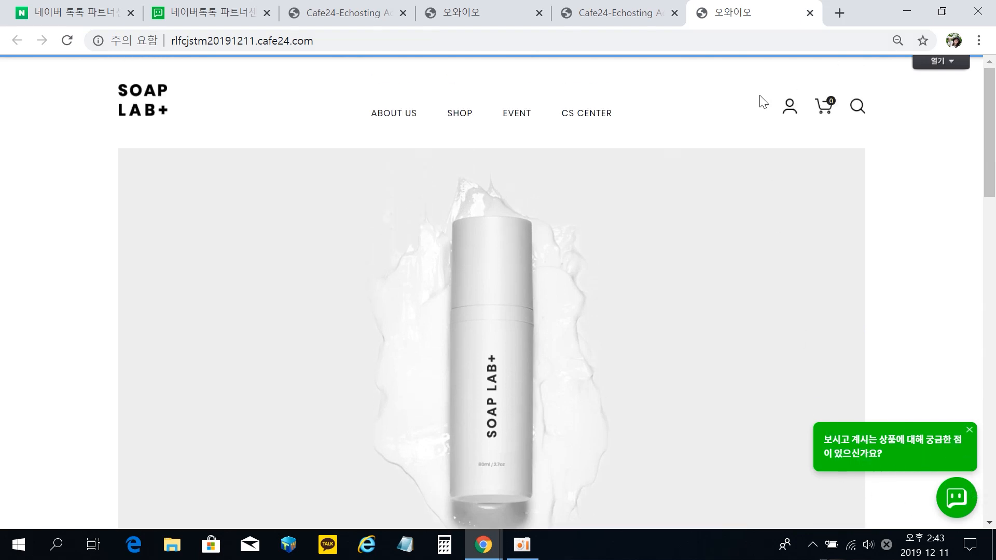
left_click(809, 14)
Clear the default wording from the chat button's PC guide text.
scroll(838, 241, "down", 3)
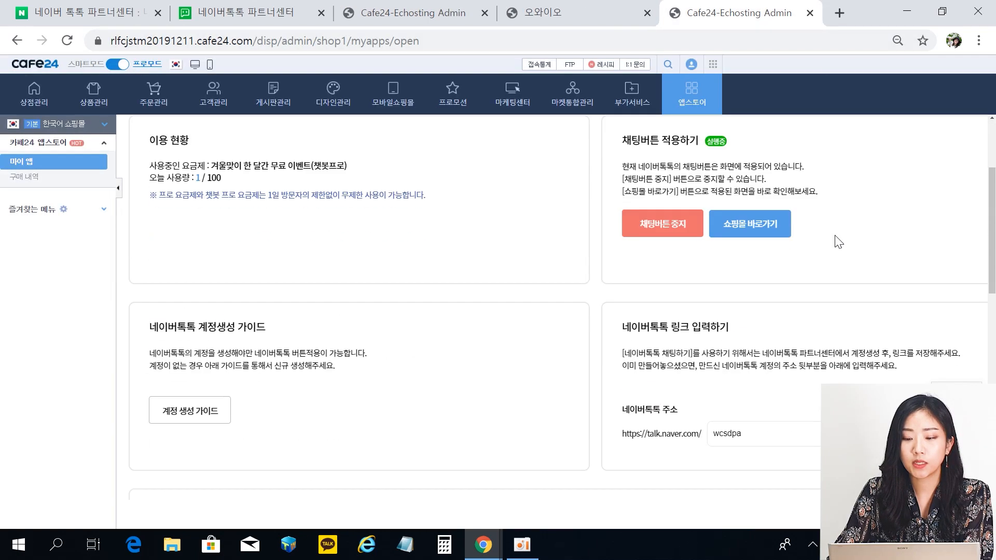
scroll(837, 241, "down", 10)
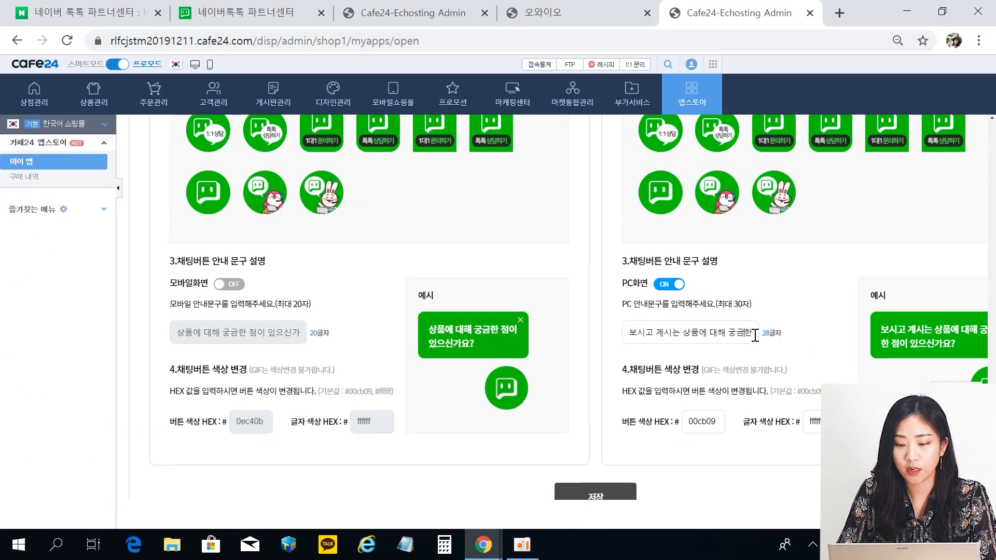
left_click_drag(824, 281, 424, 312)
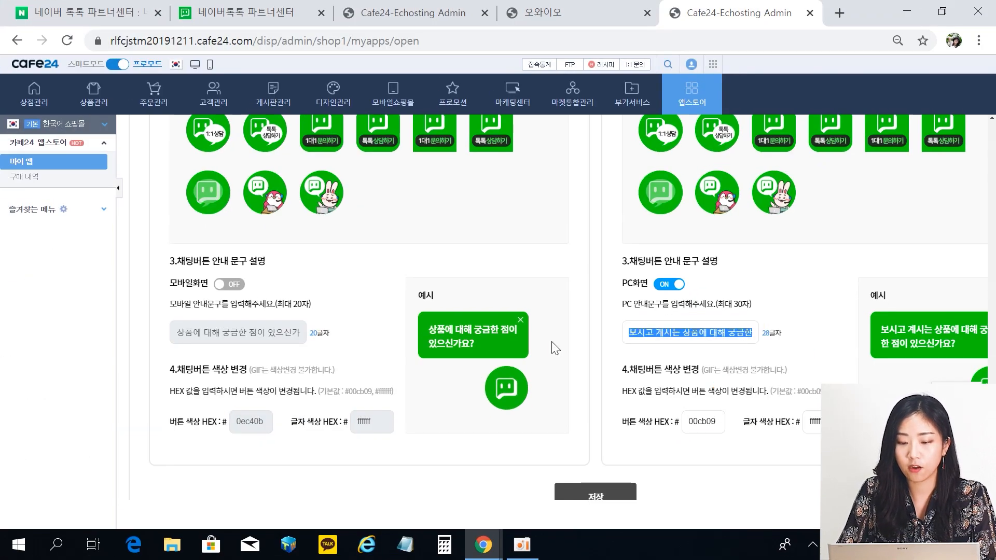
key("BackSpace")
left_click_drag(728, 370, 693, 333)
triple_click(709, 334)
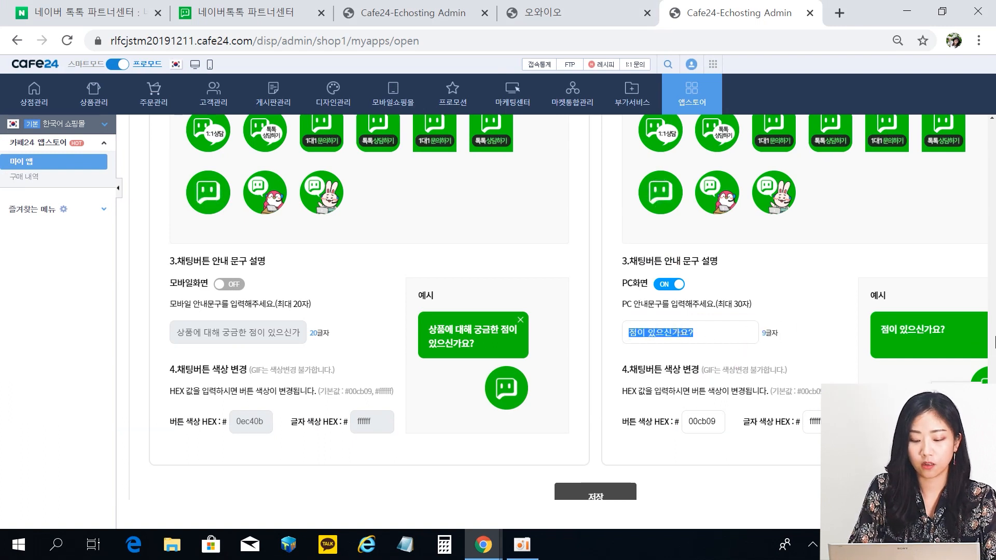
type("톡")
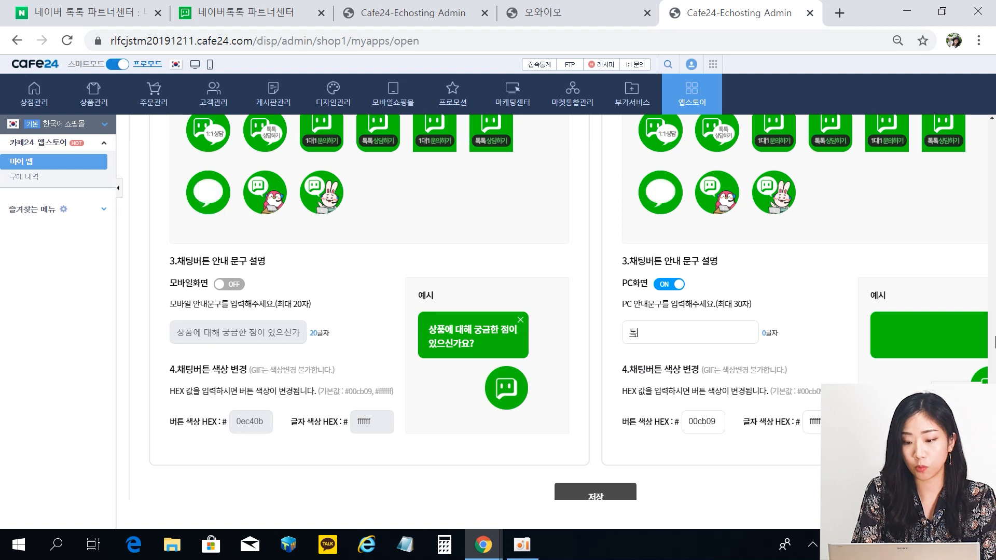
type("톡 1:1")
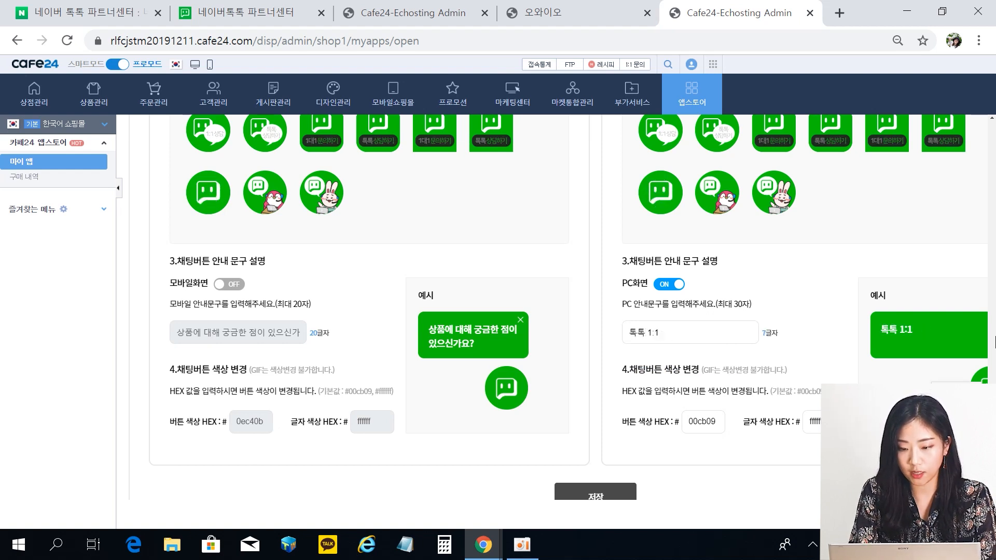
key("BackSpace")
key("BackSpace")
key("BackSpace")
key("BackSpace")
key("BackSpace")
key("BackSpace")
key("BackSpace")
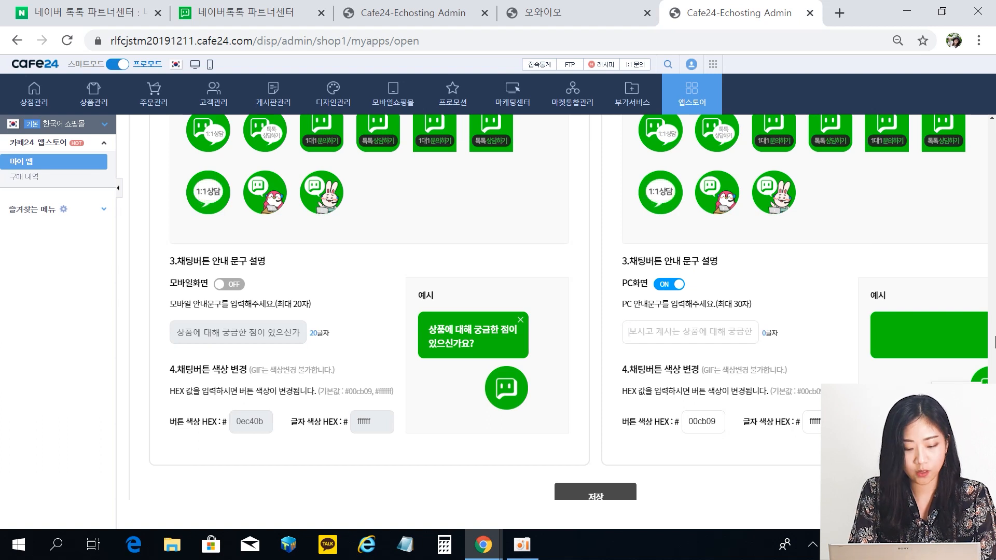
Set the chat button's PC guide text to "톡톡 1:1 문의하기" and save the settings.
type("톡")
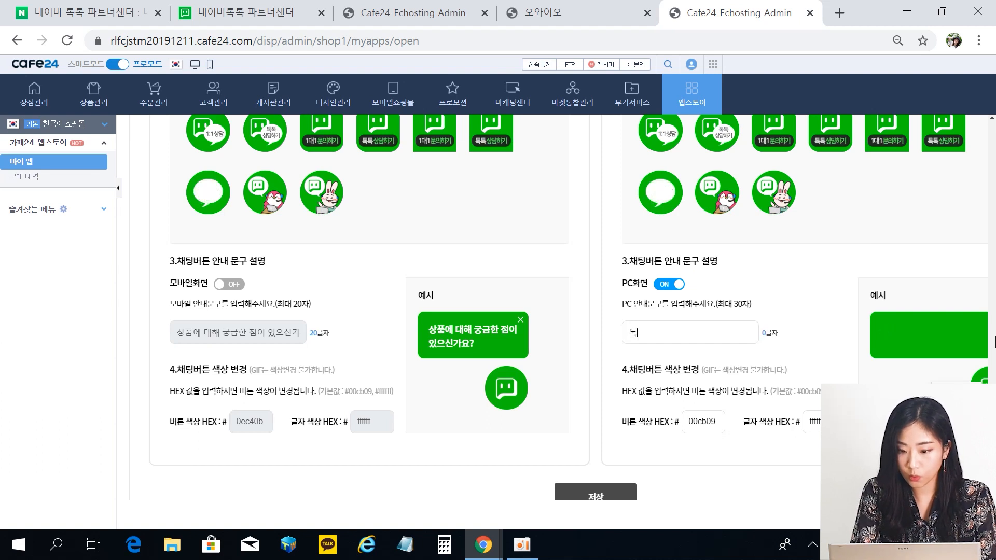
type("톡 1:1")
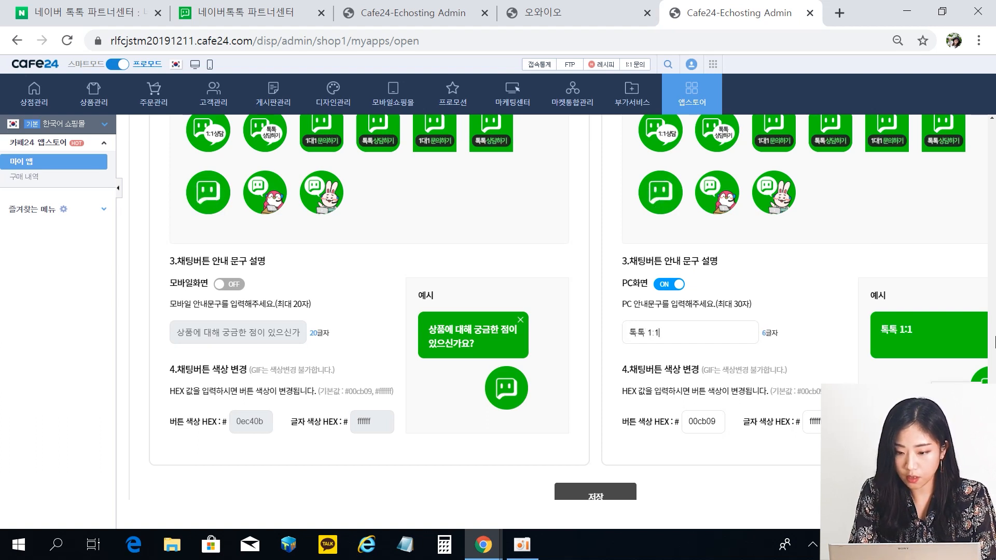
type(" 문의하기")
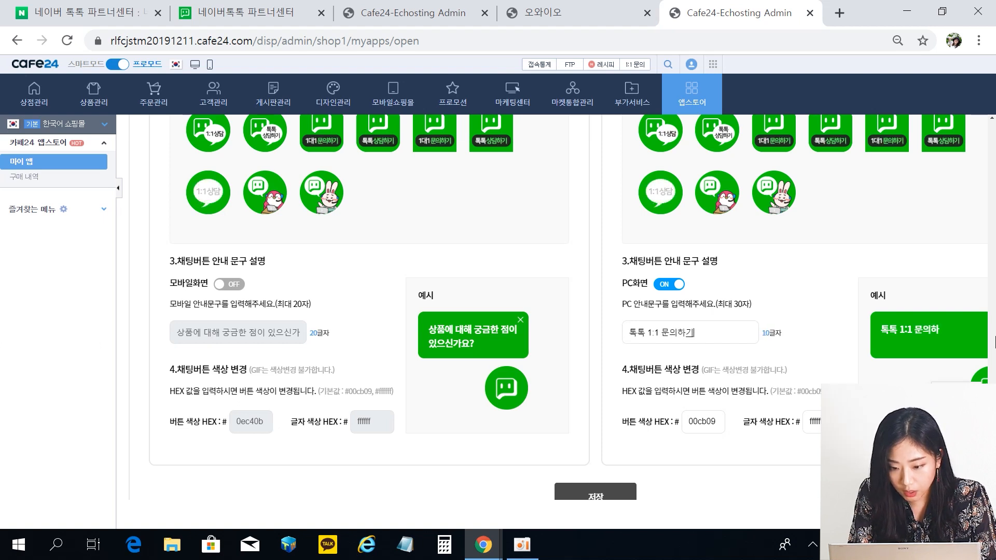
left_click(839, 339)
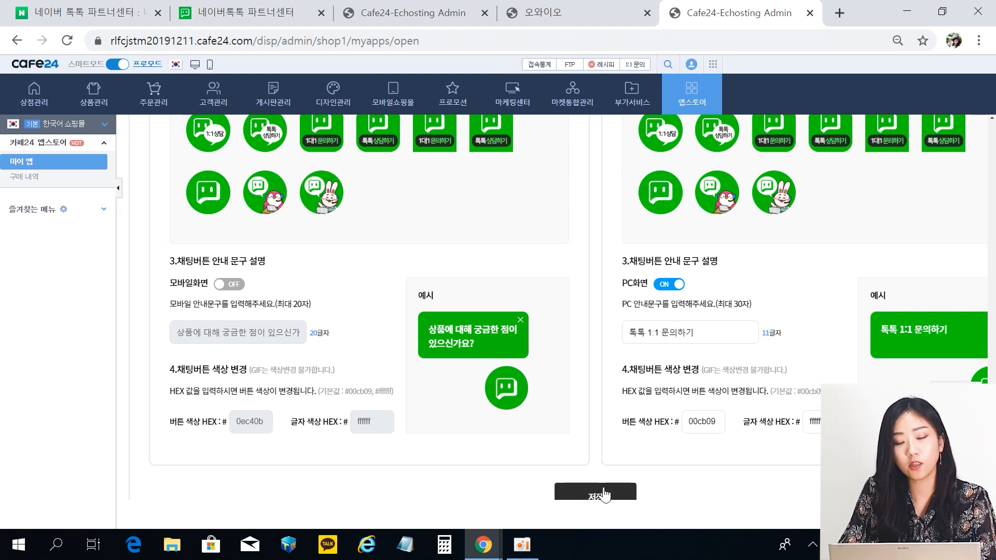
left_click(603, 495)
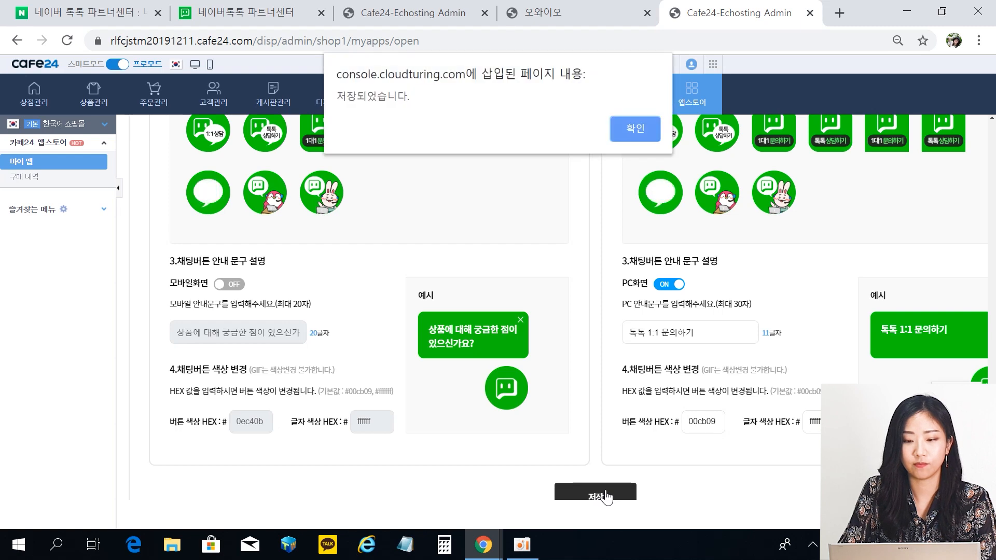
left_click(636, 127)
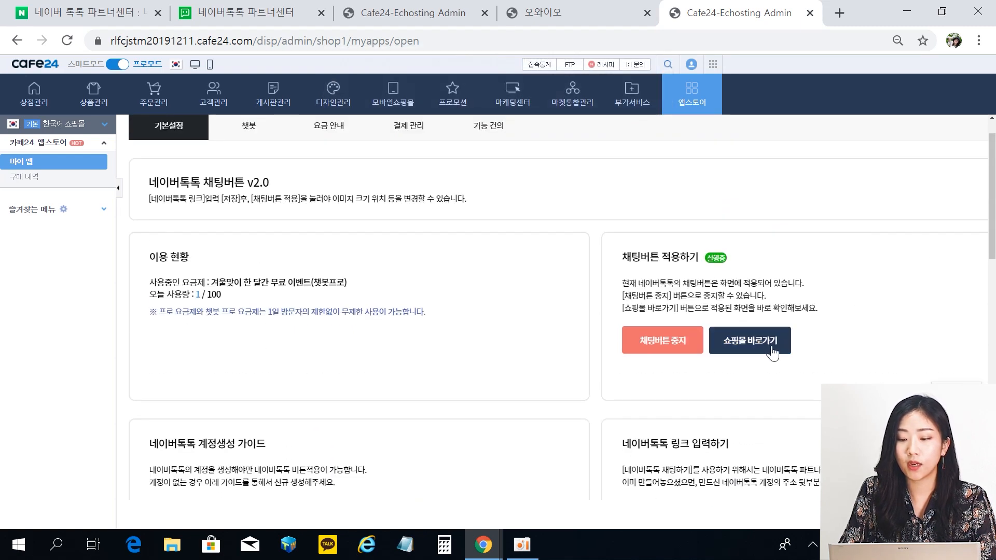
Open the shop again and inspect the chat button with its new guide bubble.
left_click(764, 353)
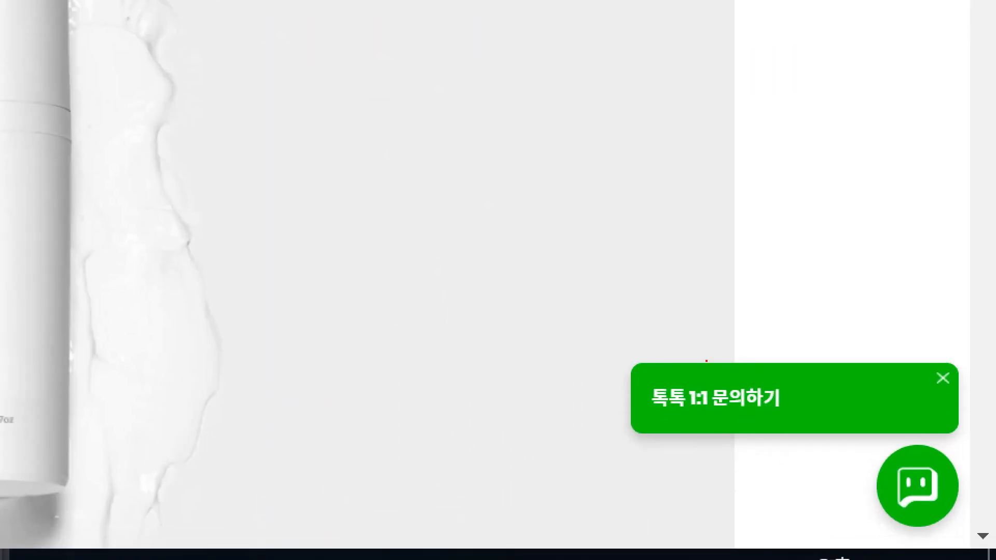
left_click_drag(603, 345, 972, 530)
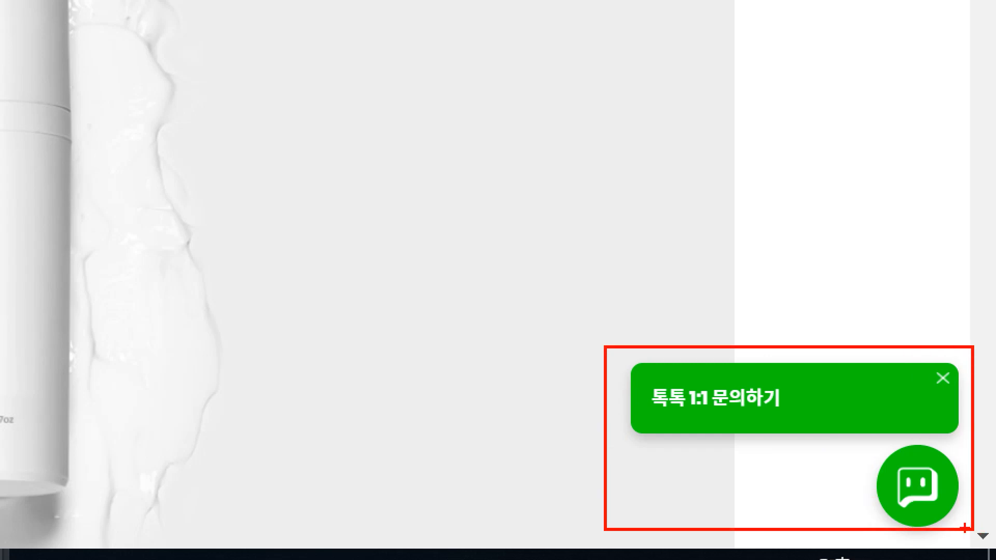
key("Escape")
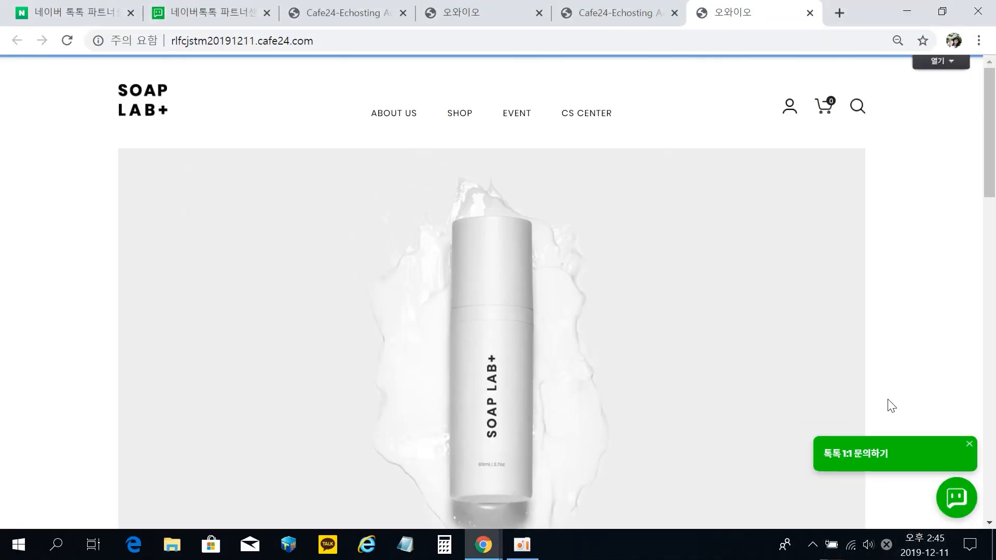
Open the TalkTalk chat from the shop's chat button, maximize its window and view the welcome message's inquiry cards through 기타문의.
left_click(960, 508)
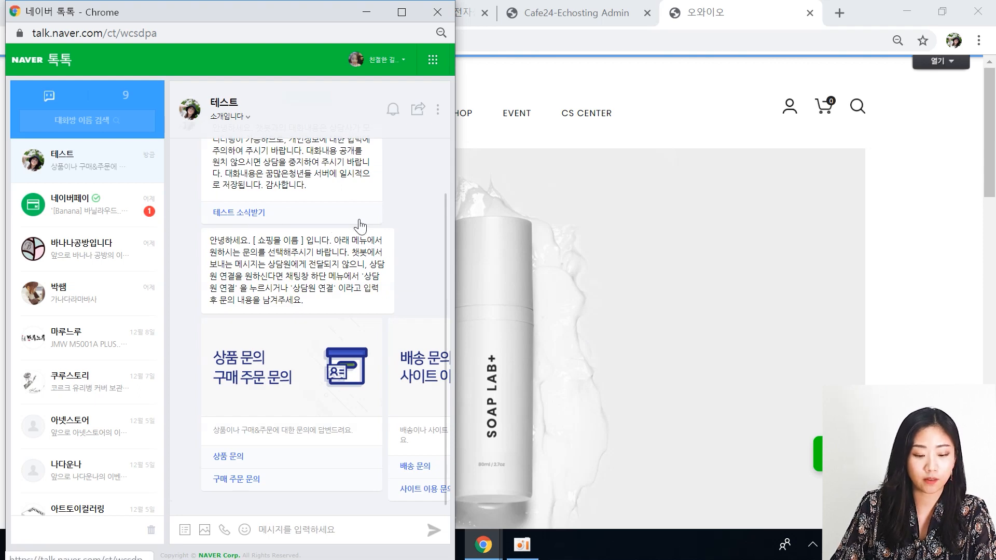
left_click(402, 12)
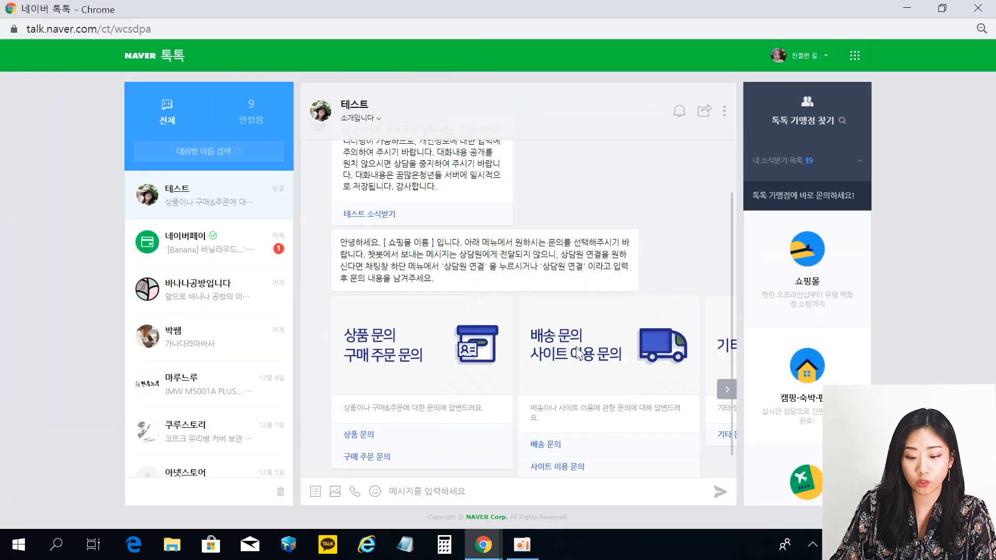
left_click_drag(674, 259, 768, 415)
left_click(698, 272)
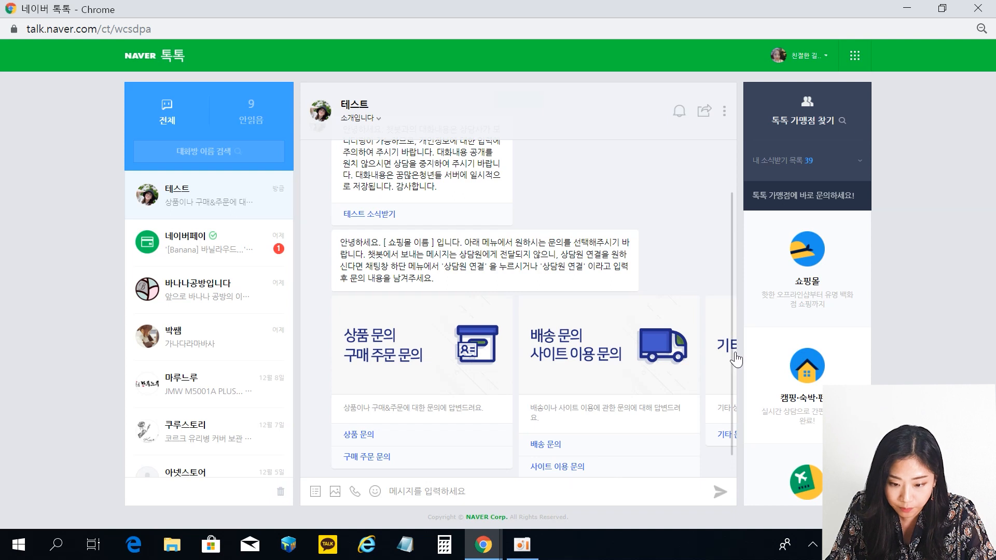
scroll(737, 357, "down", 1)
left_click(726, 373)
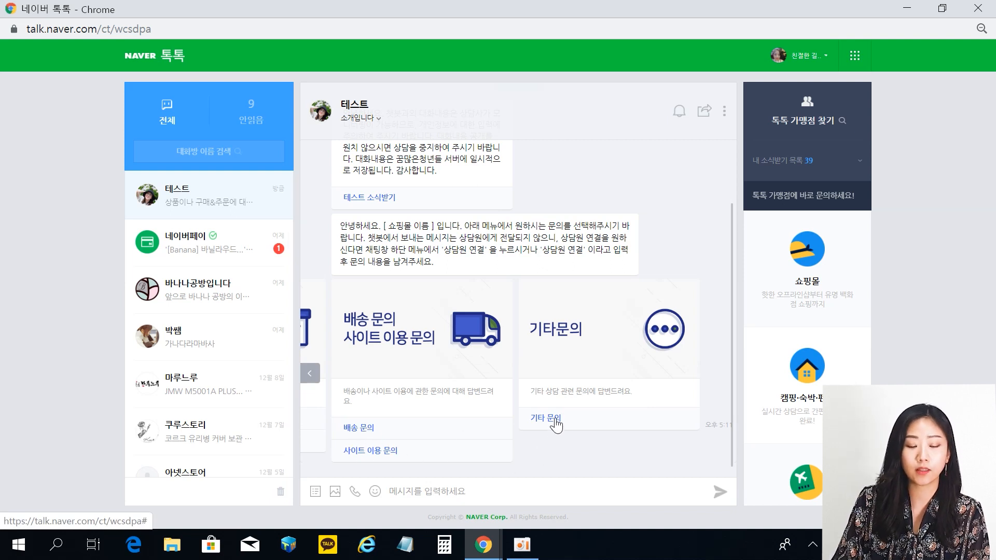
Choose 배송 문의 from the chatbot's inquiry cards and ask about 배송기간.
left_click(367, 427)
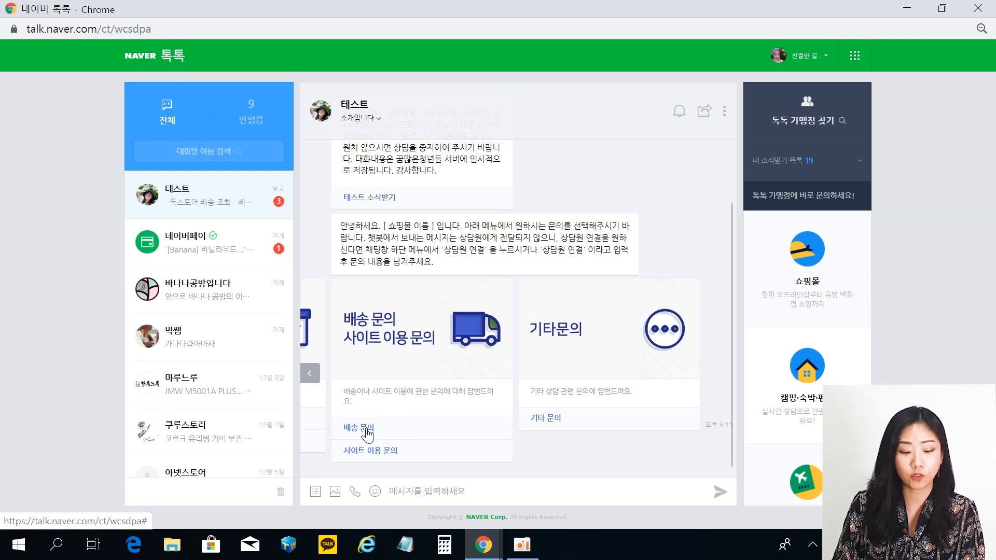
left_click_drag(316, 458, 306, 425)
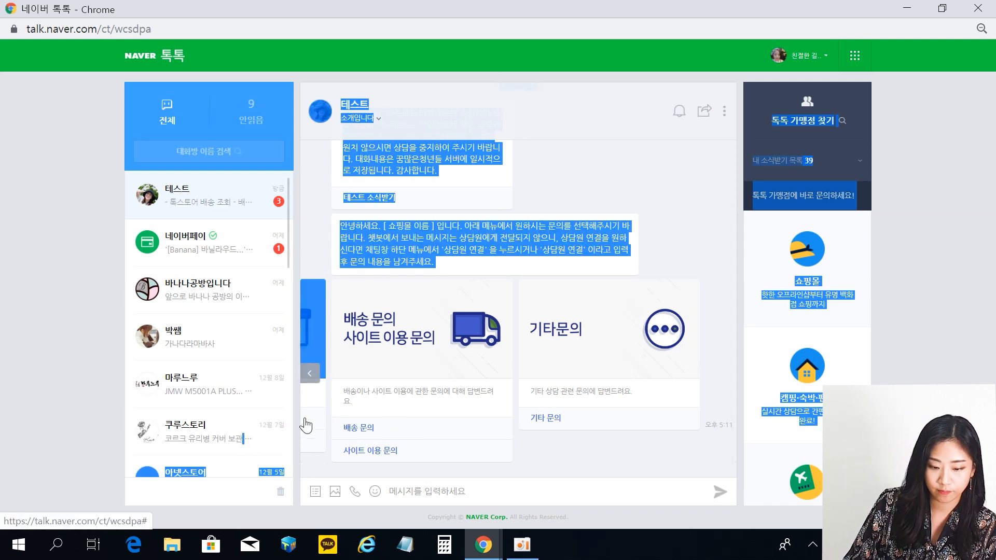
left_click(311, 369)
left_click(576, 341)
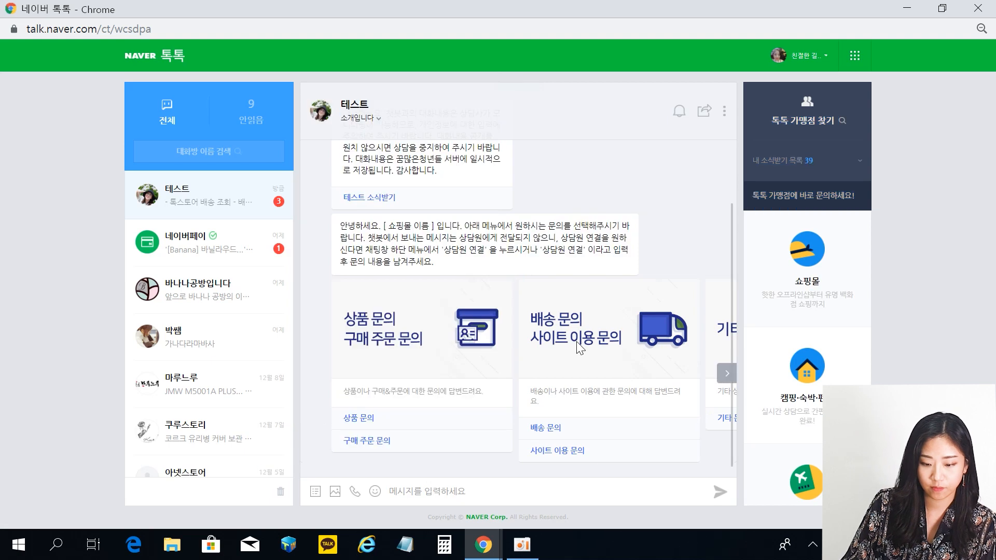
left_click(543, 430)
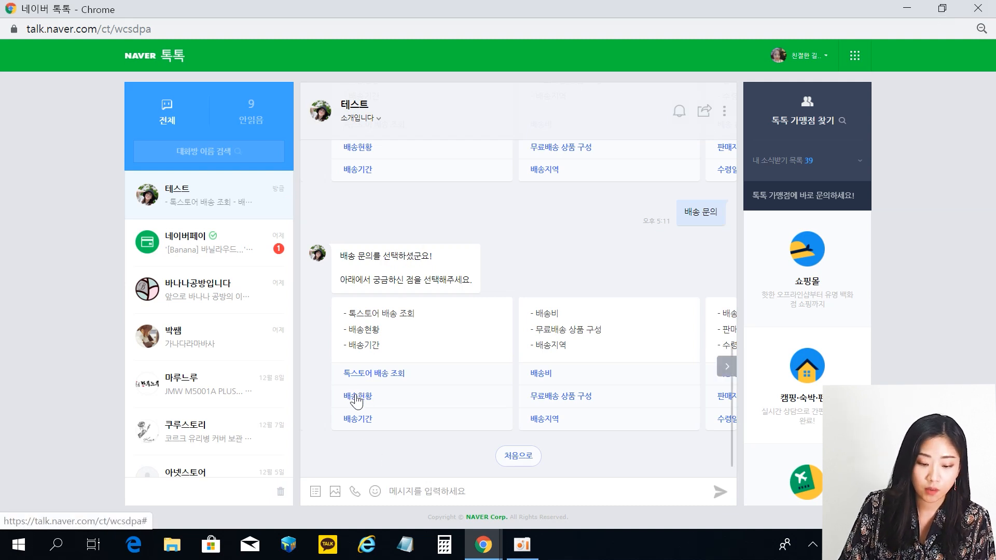
left_click(365, 421)
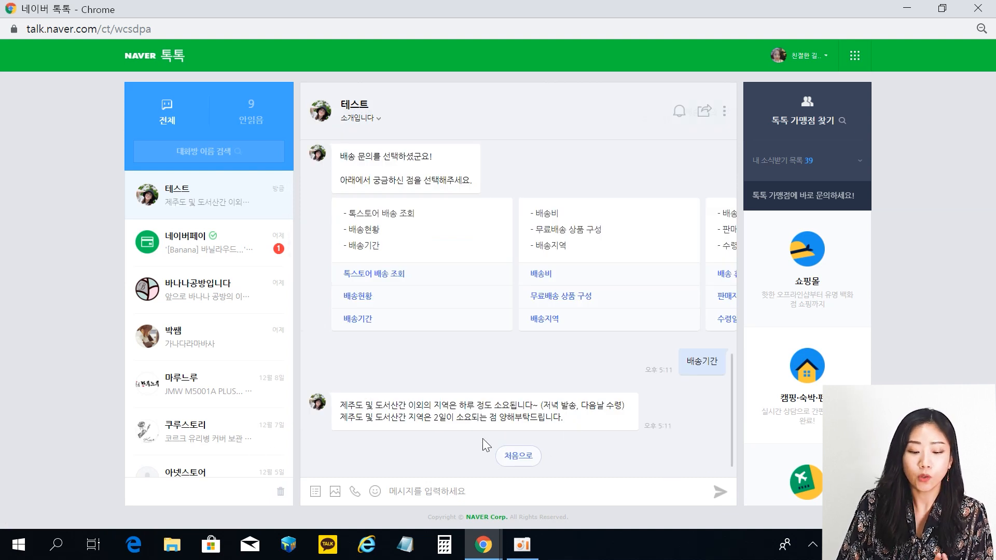
Send the chatbot the question "배송은 언제되나요?", and close the chat window and the shop page.
left_click(425, 499)
type("배")
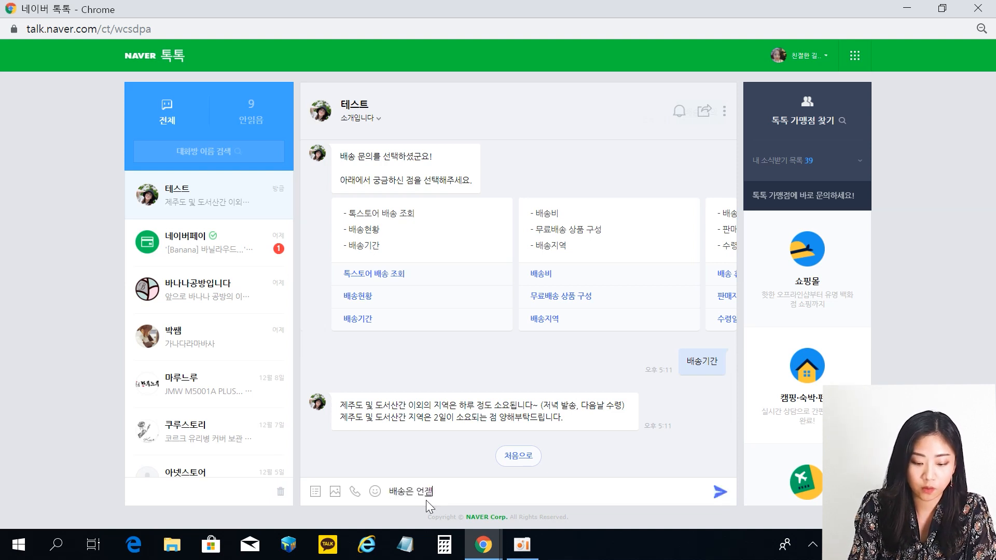
type("송은 언제되나요?")
key("Return")
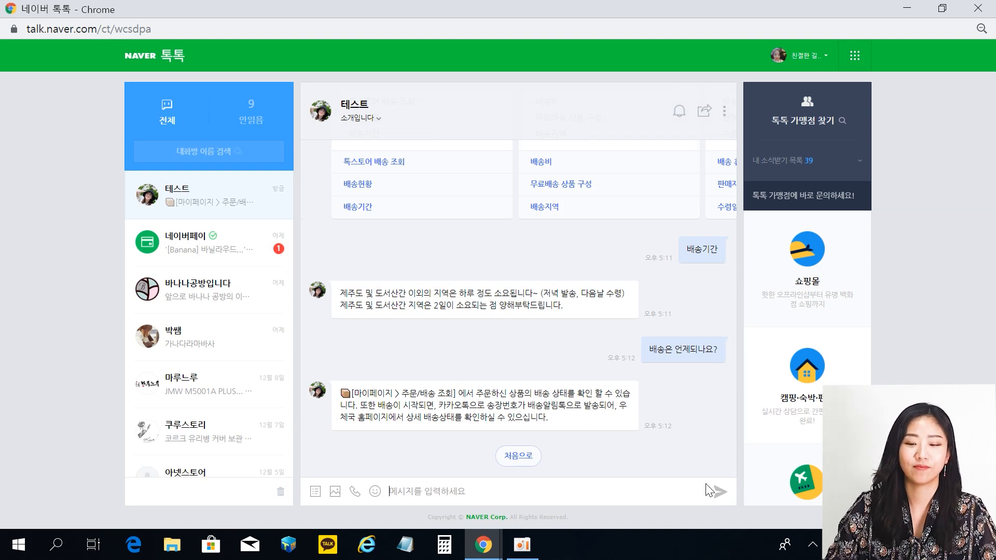
left_click(978, 8)
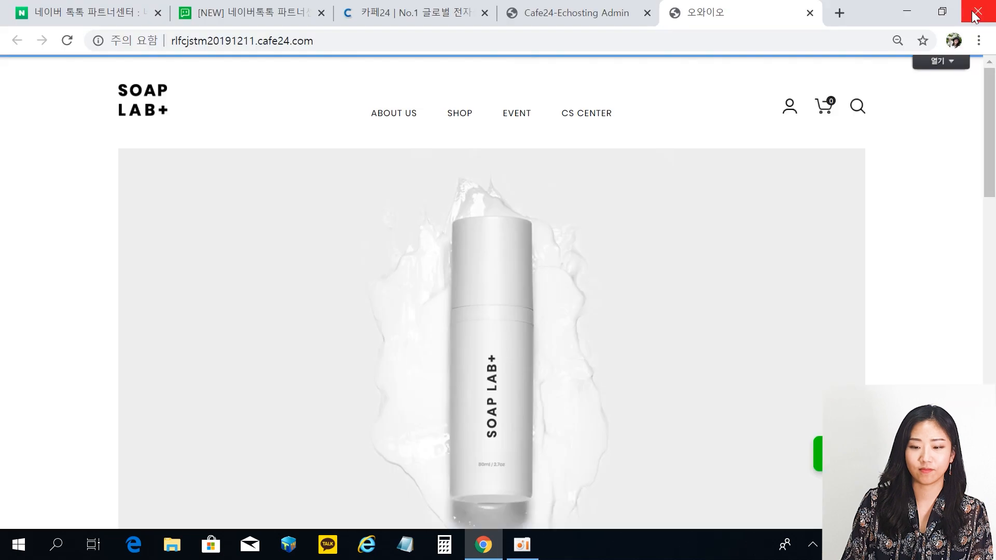
left_click(810, 12)
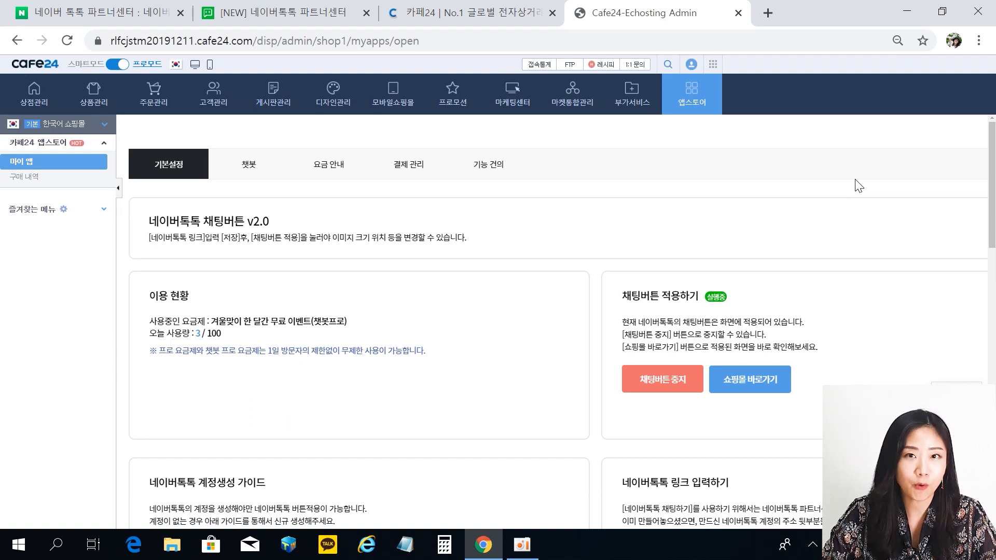
Copy the 환영 메시지 text from the app's 챗봇 settings.
left_click(251, 164)
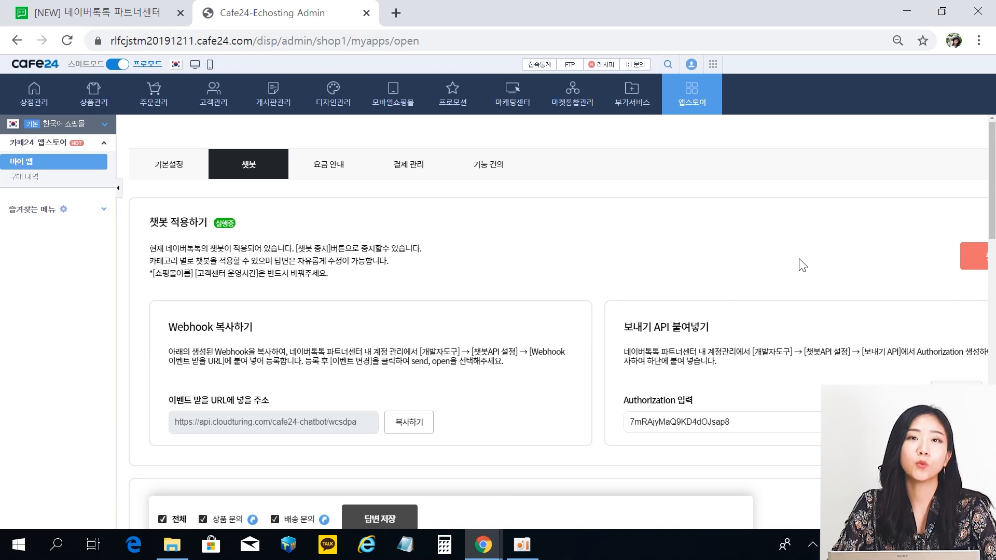
scroll(692, 326, "down", 6)
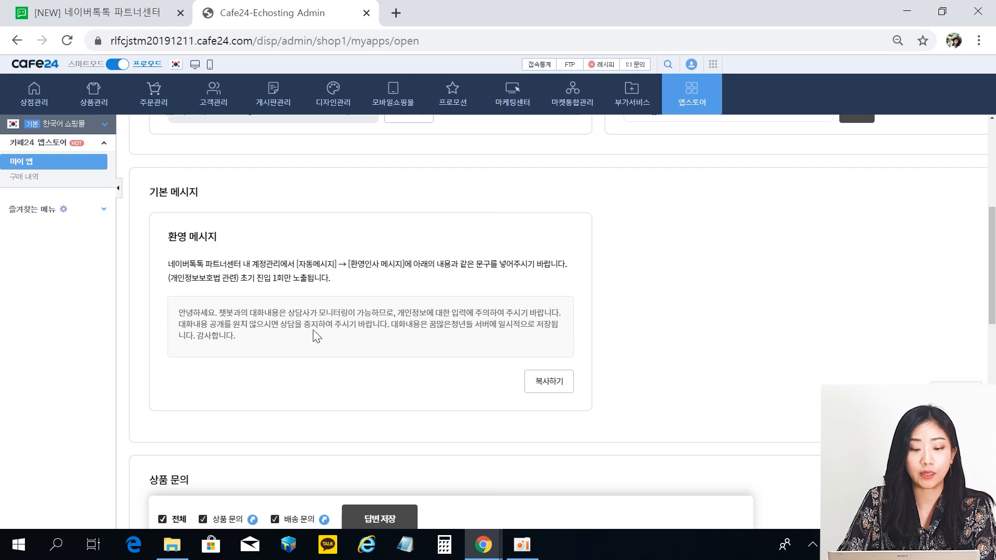
left_click(550, 388)
key("ctrl+c")
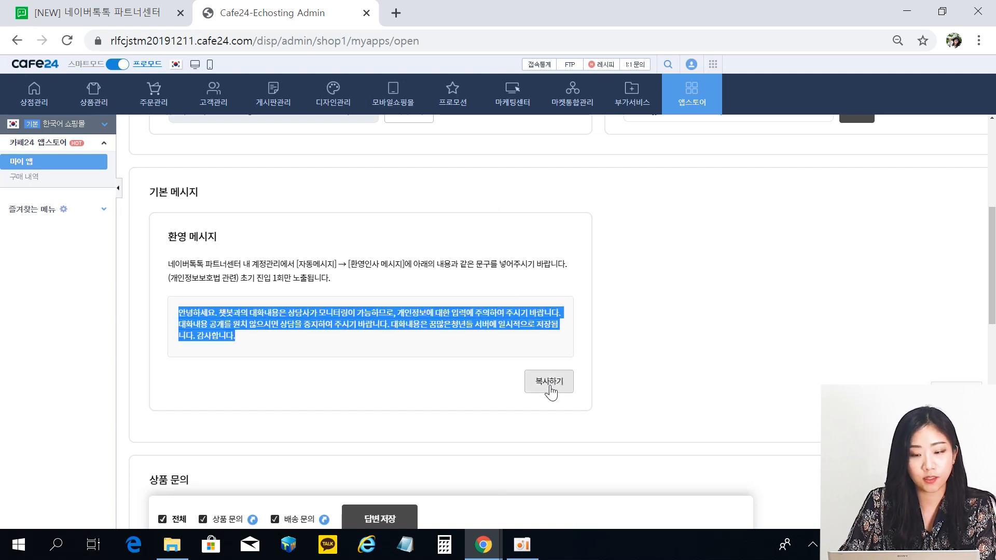
Switch to the Naver TalkTalk Partner Center and open the 환영인사메시지 settings under 자동메시지.
left_click(128, 16)
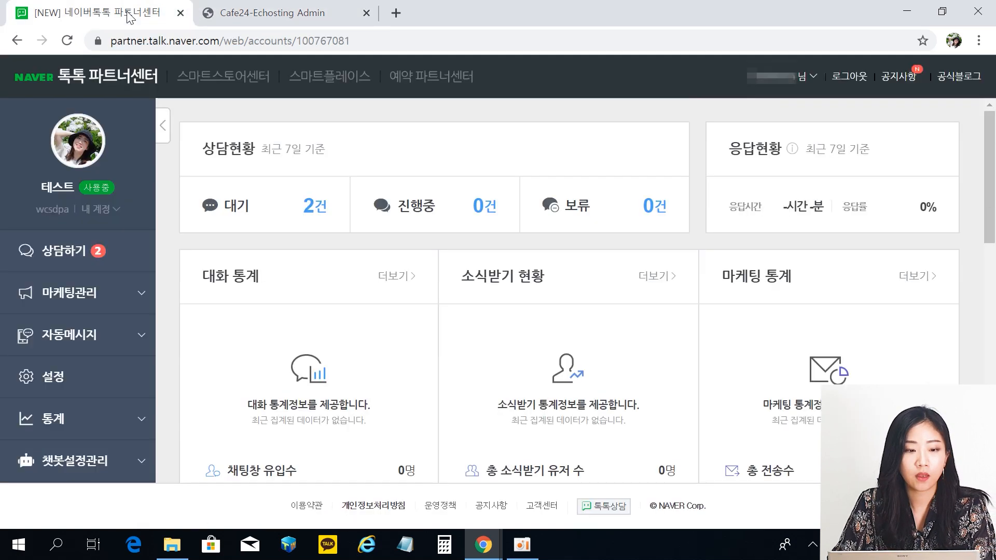
left_click(76, 339)
scroll(104, 363, "down", 2)
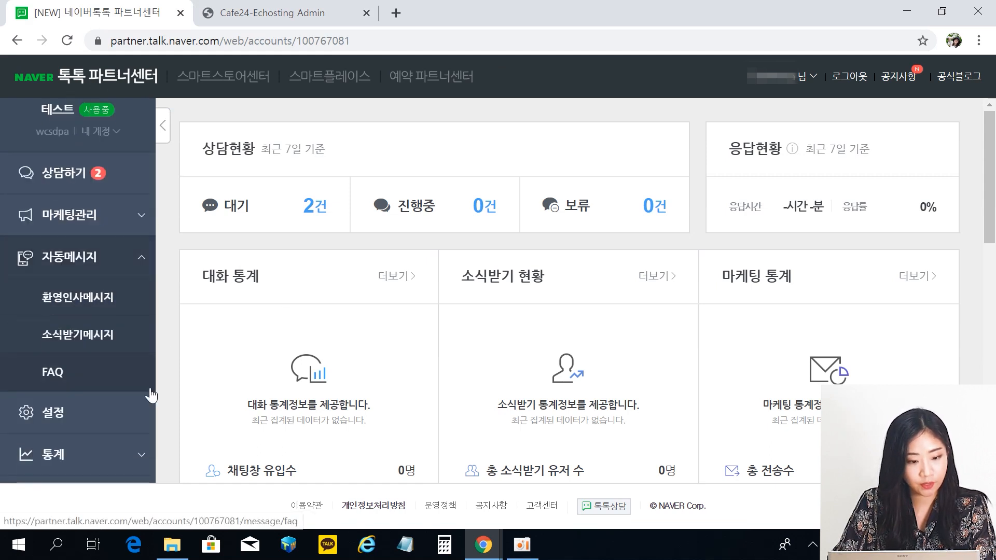
left_click(90, 299)
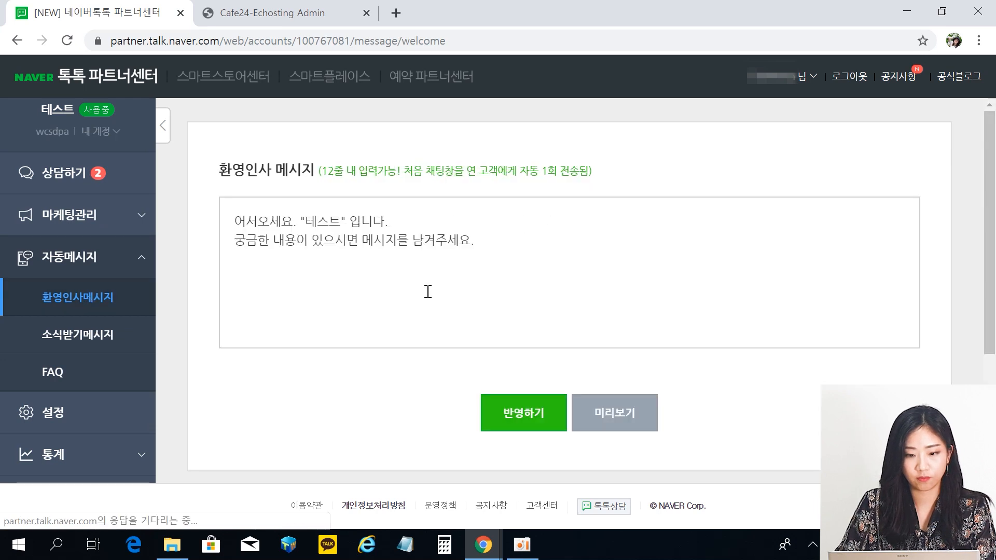
Replace the default 환영인사 메시지 with the copied privacy notice text and apply it.
left_click(418, 284)
left_click_drag(544, 262, 195, 217)
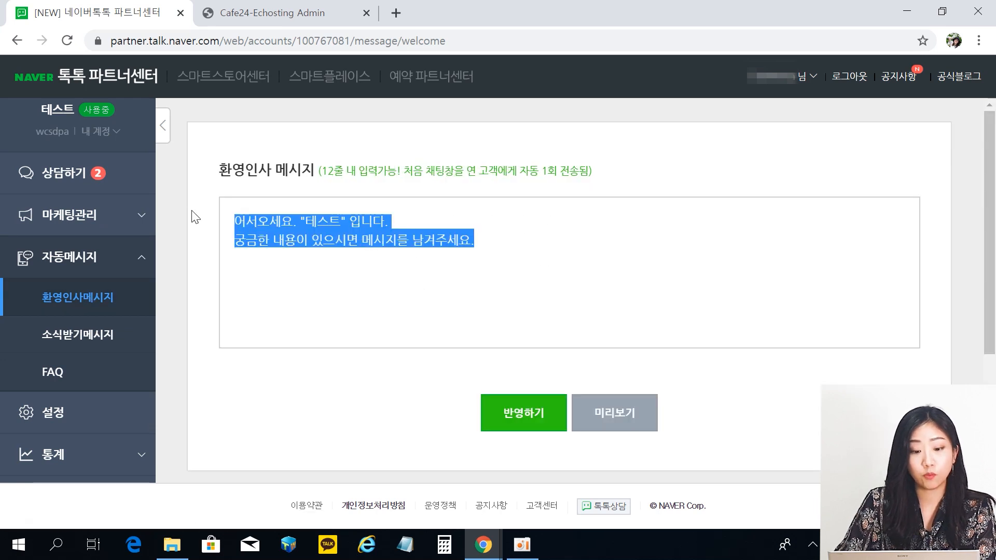
key("ctrl+v")
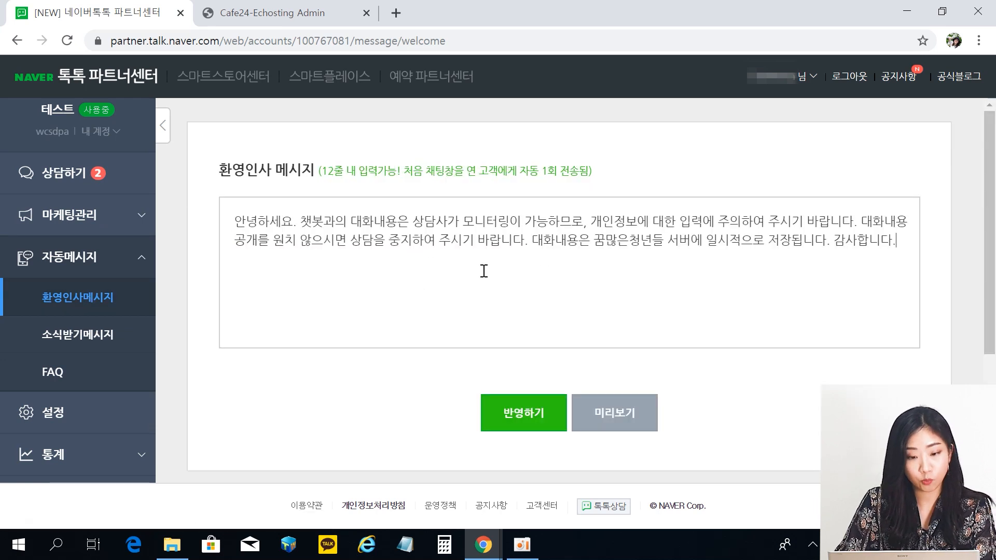
left_click(521, 413)
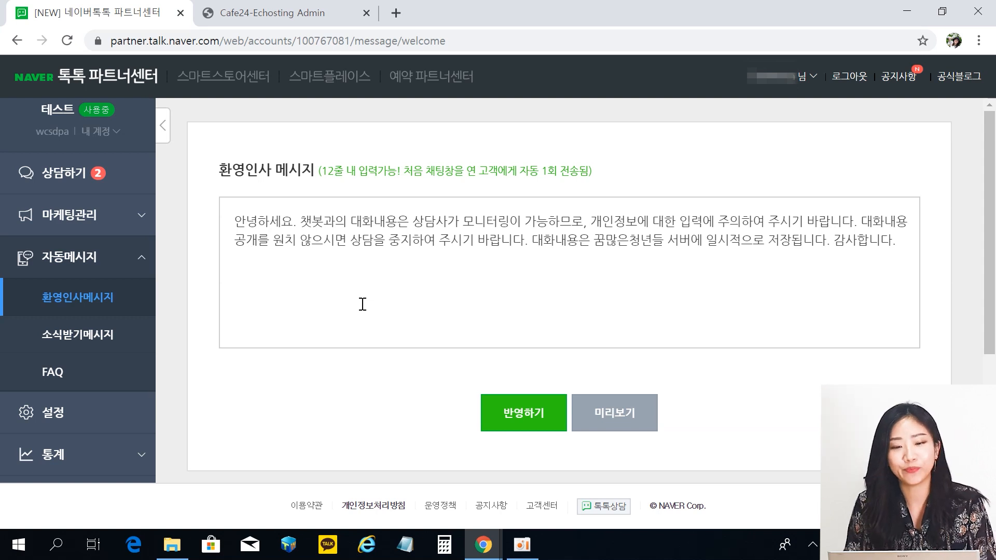
Return to the Cafe24 chatbot settings and review the preset answers for 상품 문의 and 배송 문의.
left_click(261, 13)
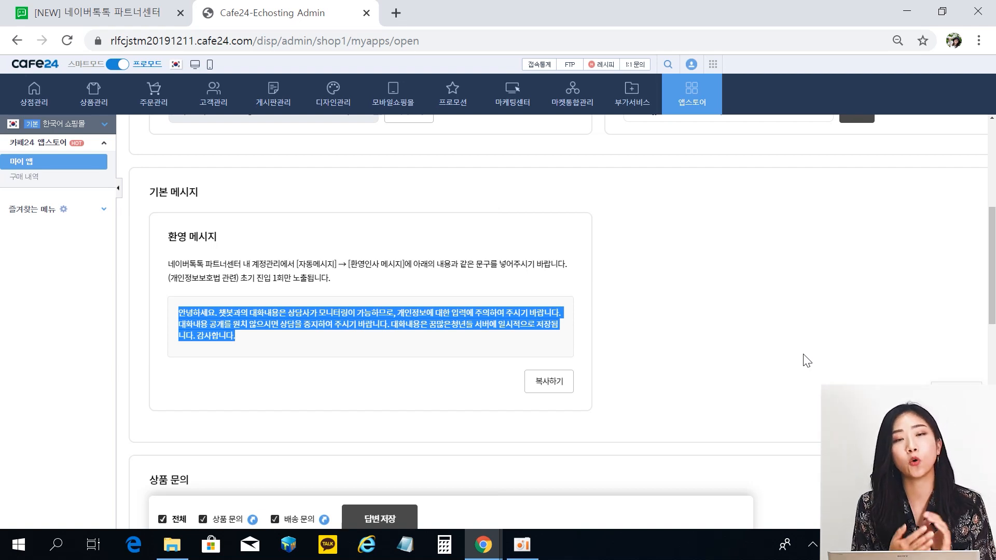
left_click(616, 325)
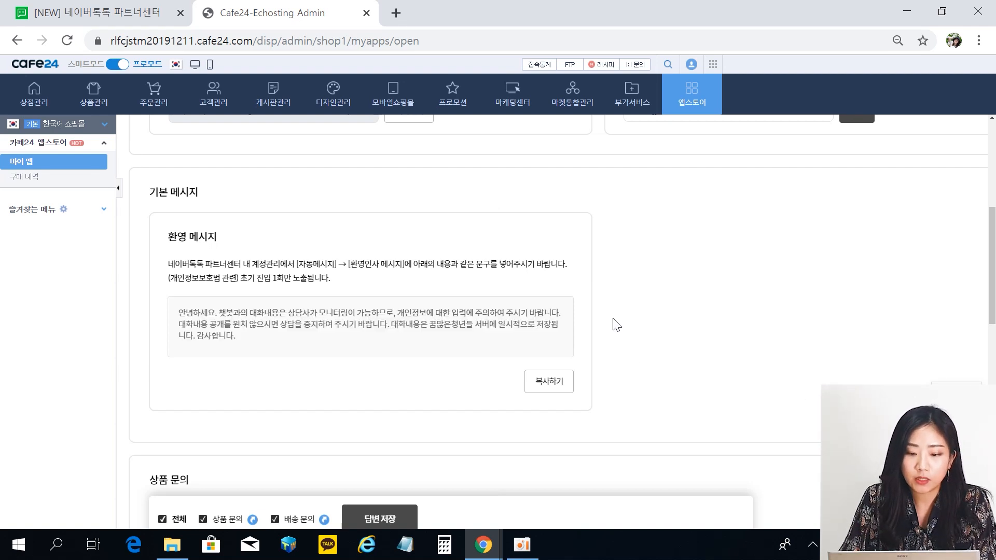
scroll(668, 210, "down", 4)
scroll(669, 210, "down", 3)
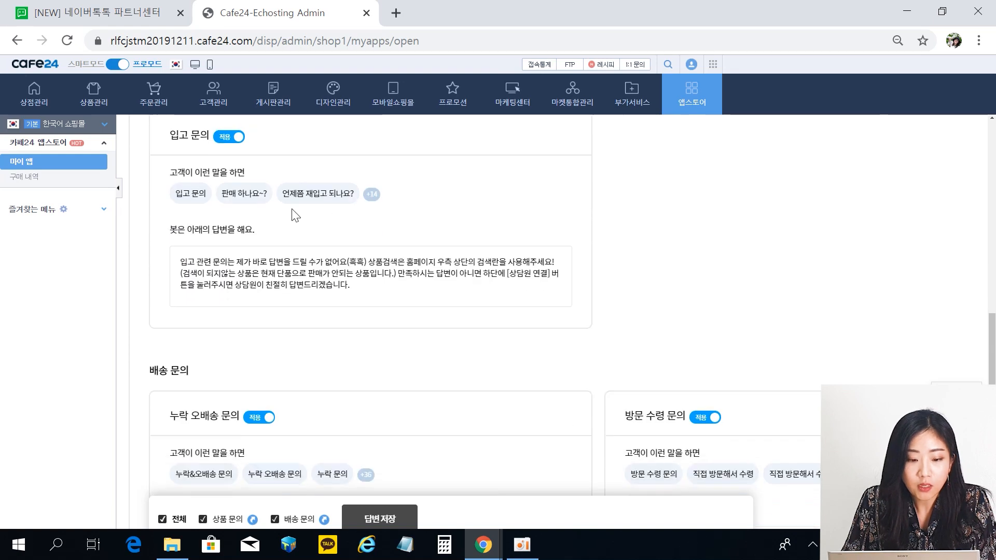
scroll(270, 244, "down", 3)
scroll(718, 276, "down", 4)
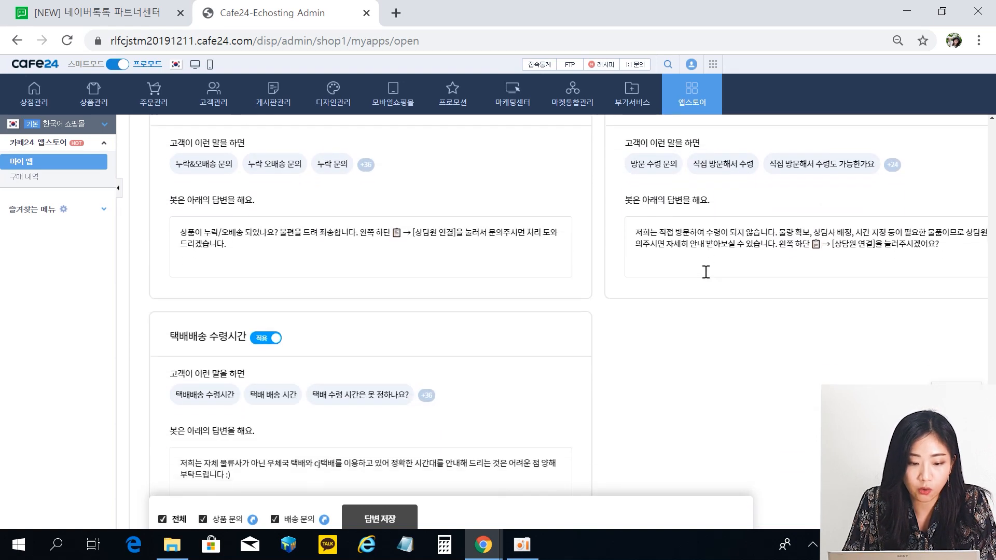
scroll(522, 330, "up", 3)
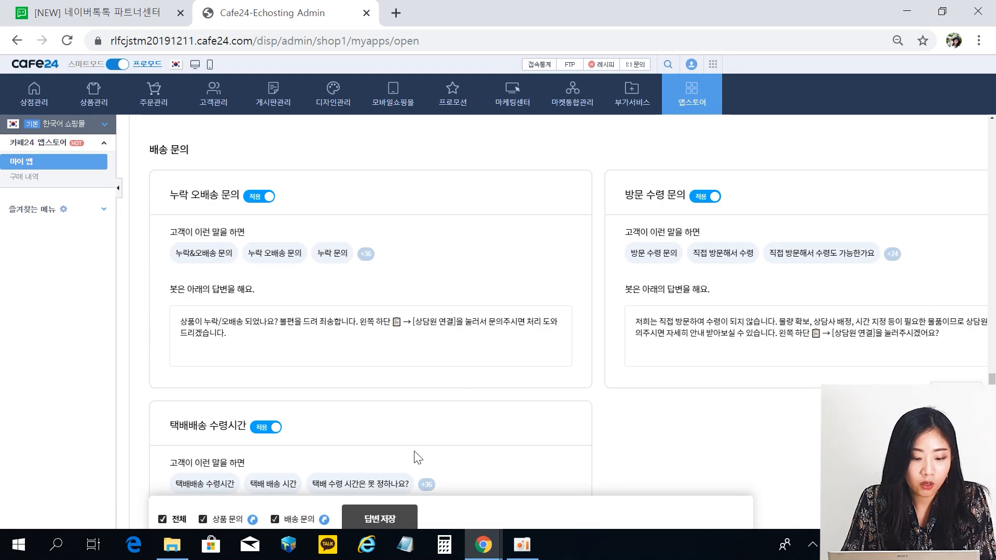
scroll(363, 415, "down", 3)
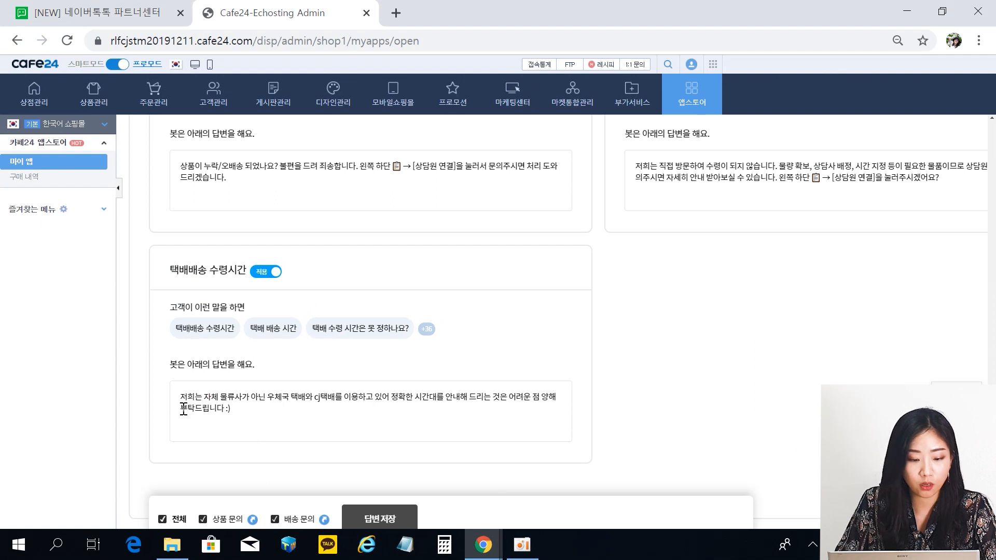
Add the greeting "안녕하세요. 오와이오 입니다." before the 택배배송 수령시간 answer and save the answers.
left_click(113, 344)
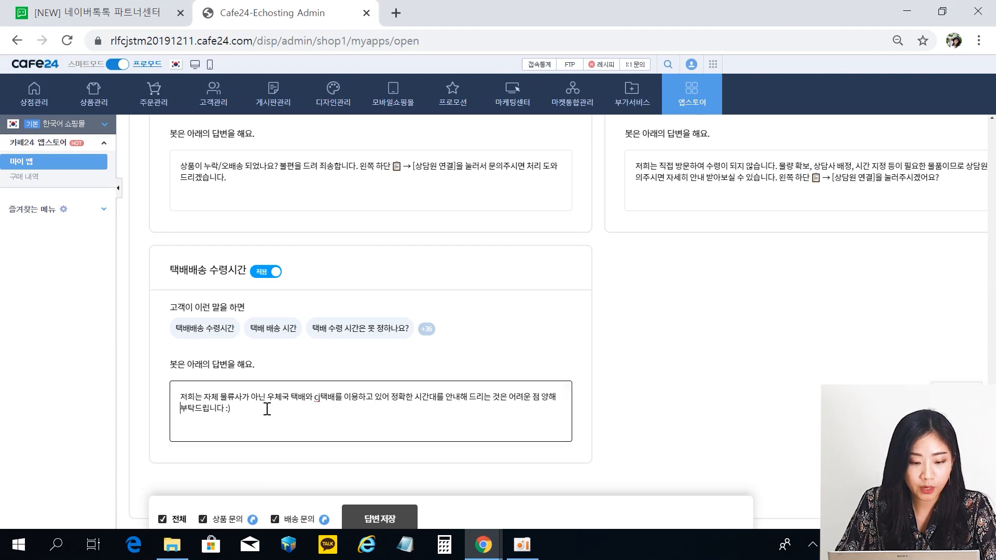
type("안녕하세요")
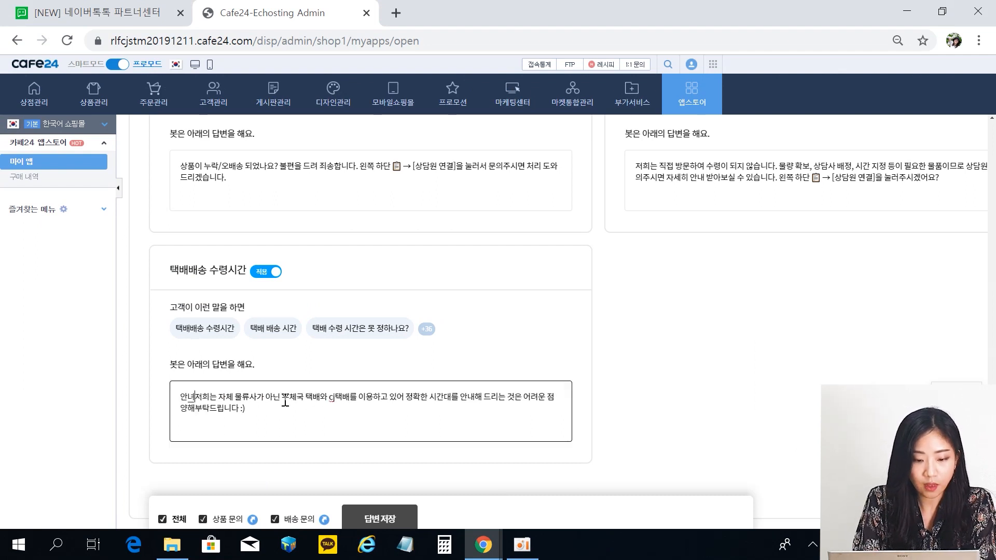
type(". 오와이오")
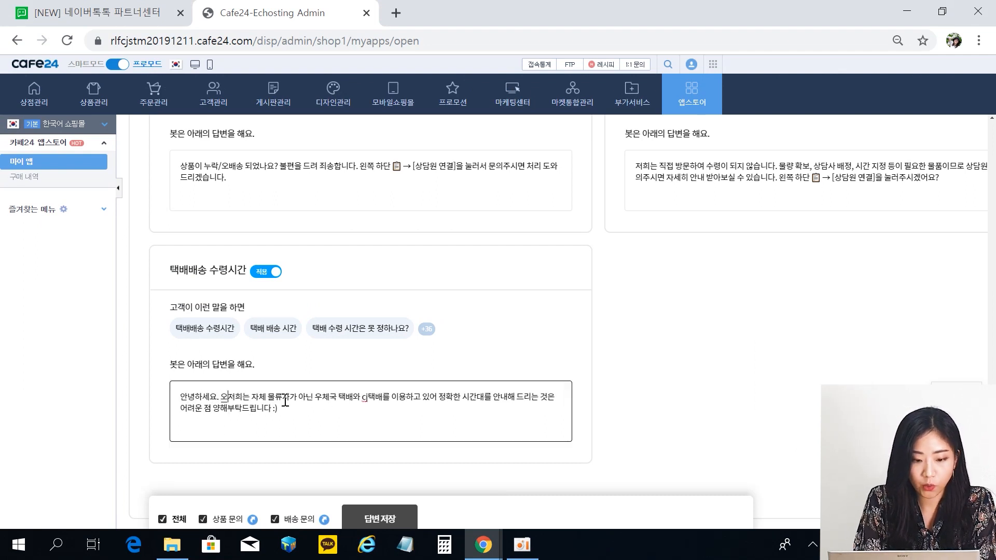
type(" 입니다.")
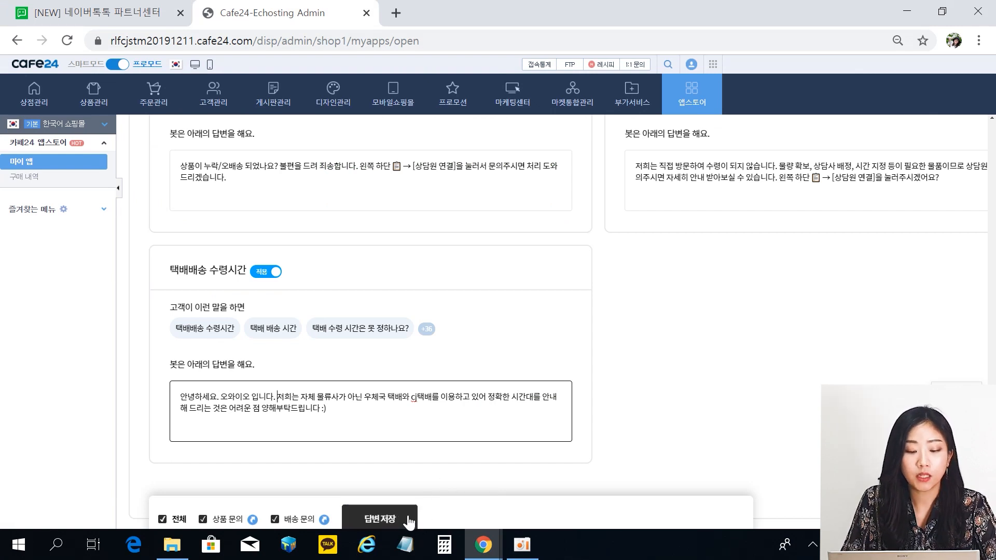
left_click(394, 524)
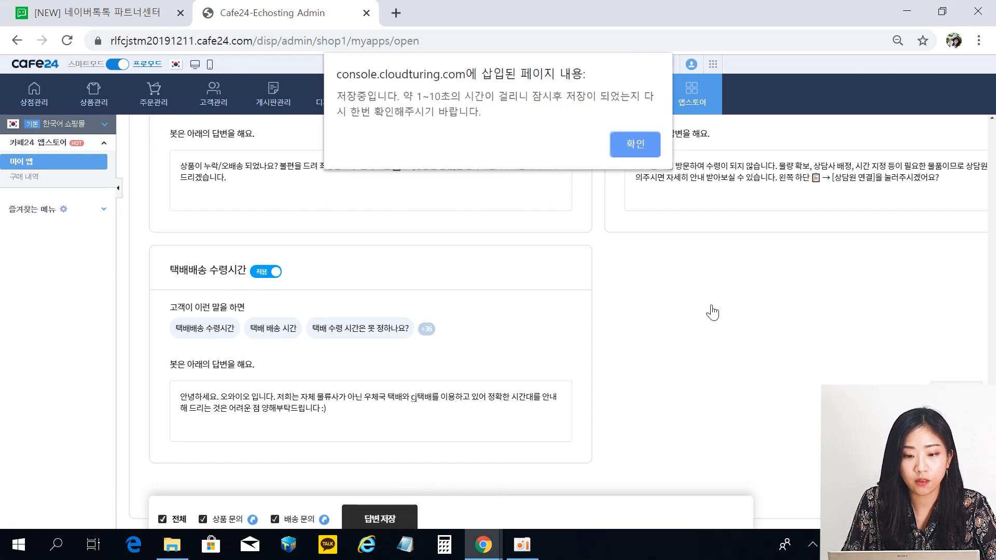
left_click(638, 142)
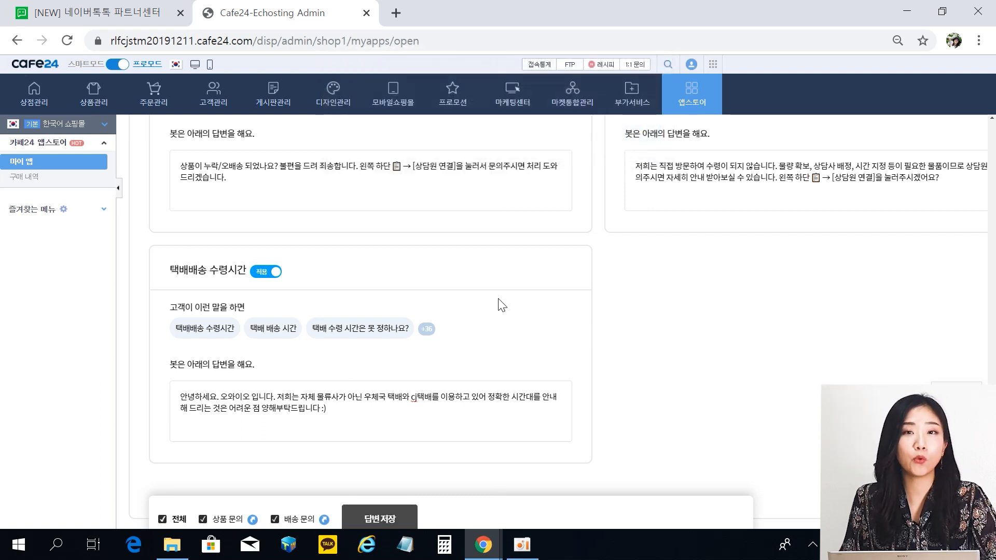
Open the shop from the app's 기본설정 page and start a TalkTalk chat with the chat button.
scroll(350, 171, "up", 10)
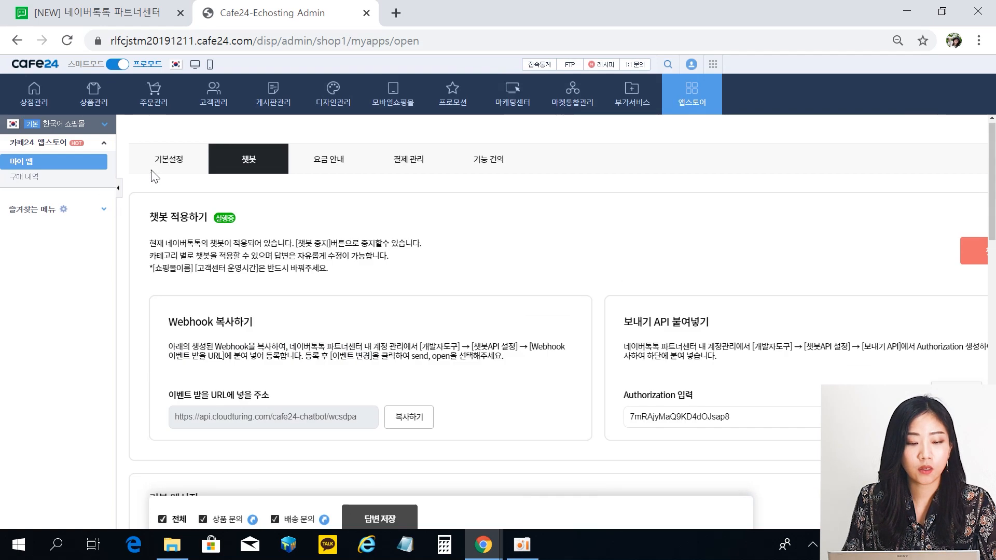
left_click(175, 173)
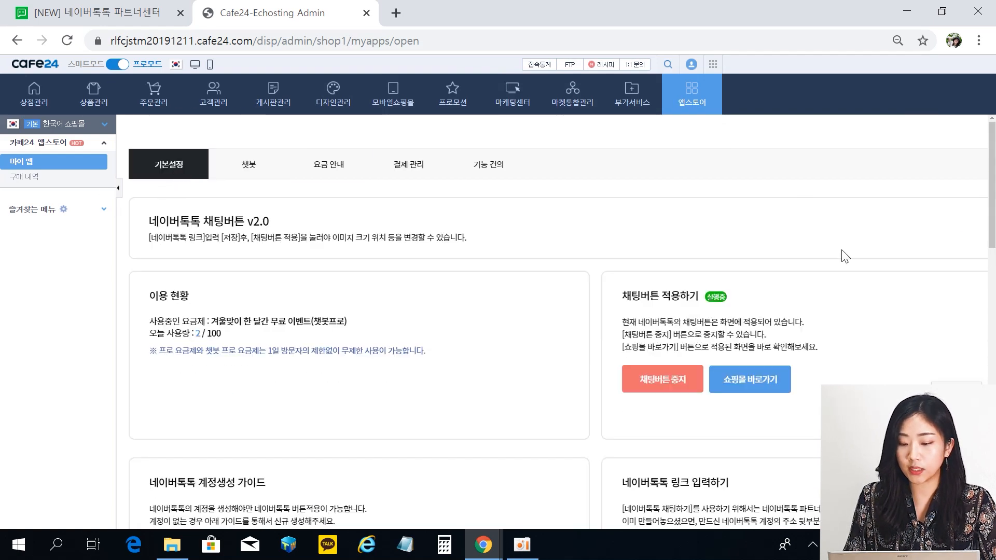
left_click(758, 380)
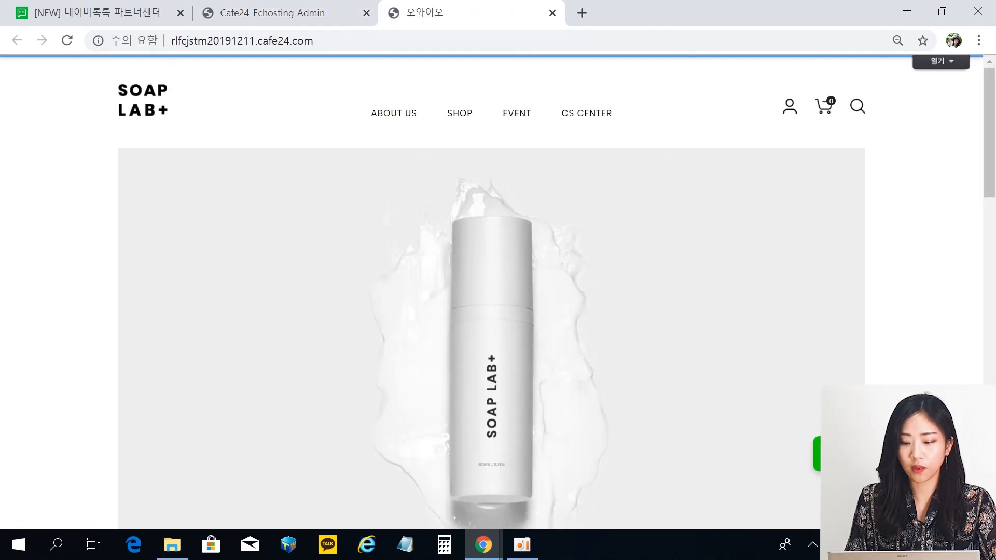
left_click(819, 454)
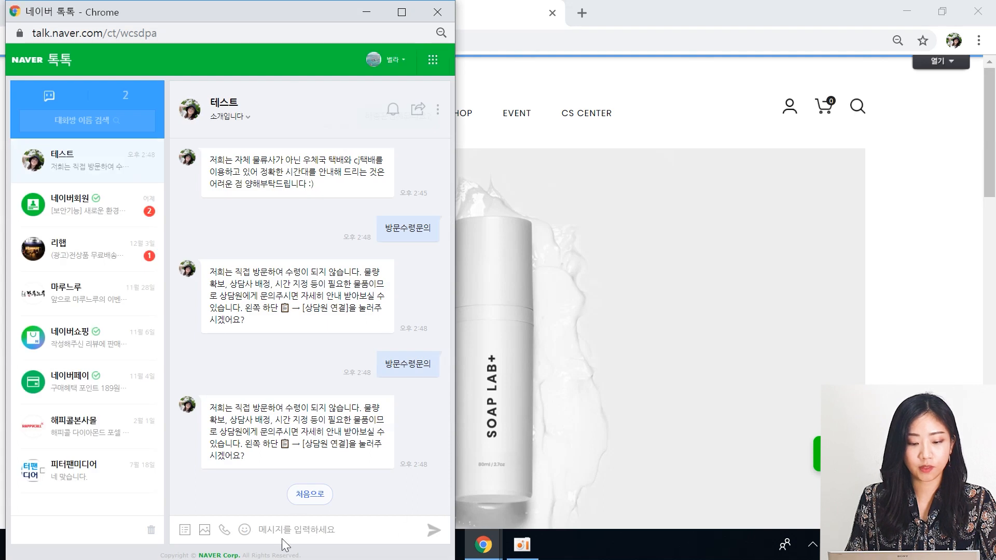
Ask the chatbot "배송은 언제되나요?" to test the edited delivery time answer.
left_click(284, 533)
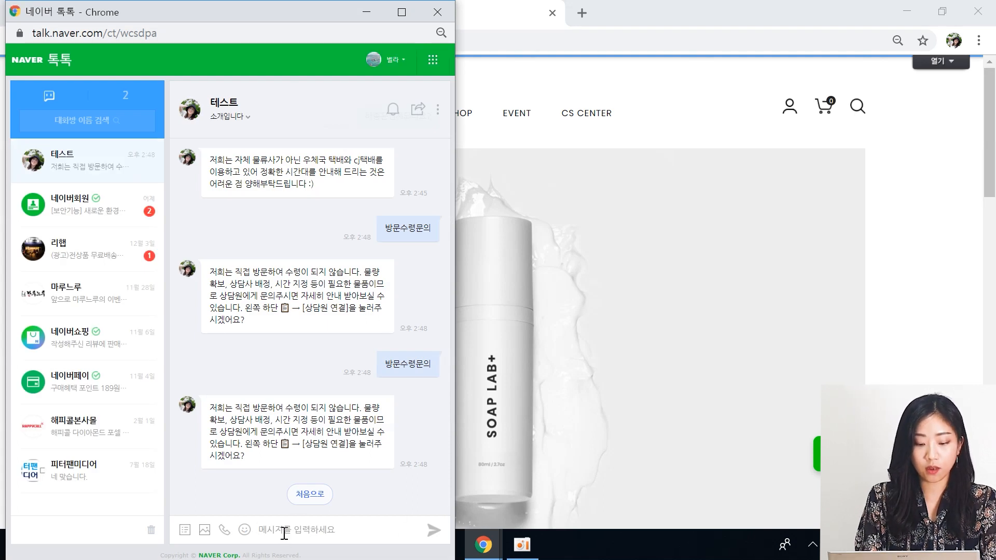
type("배송 이")
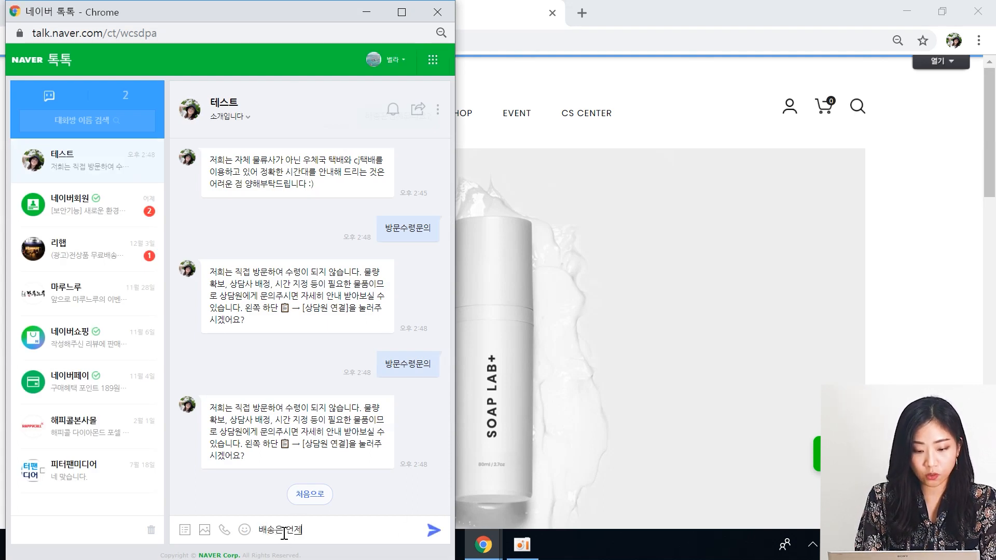
type("되나요?")
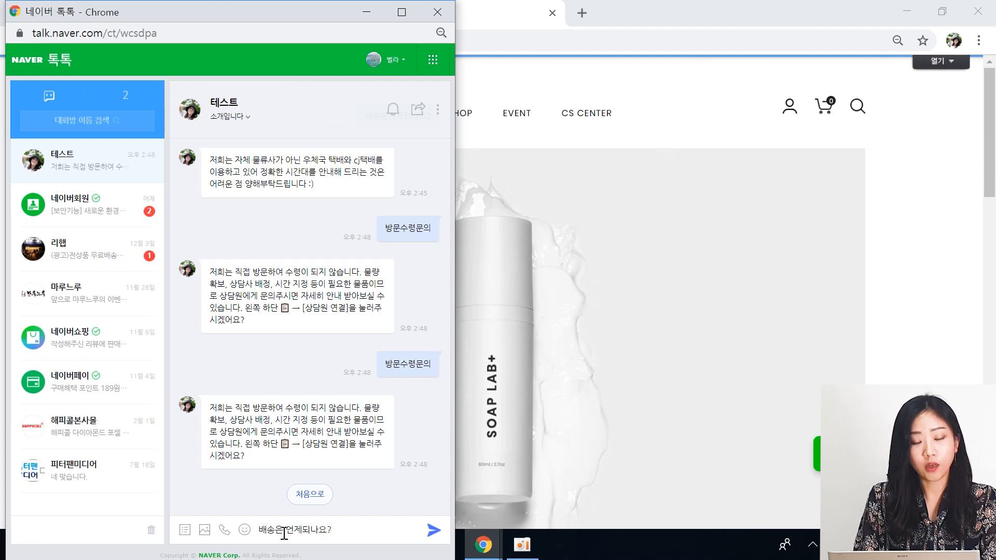
key("Return")
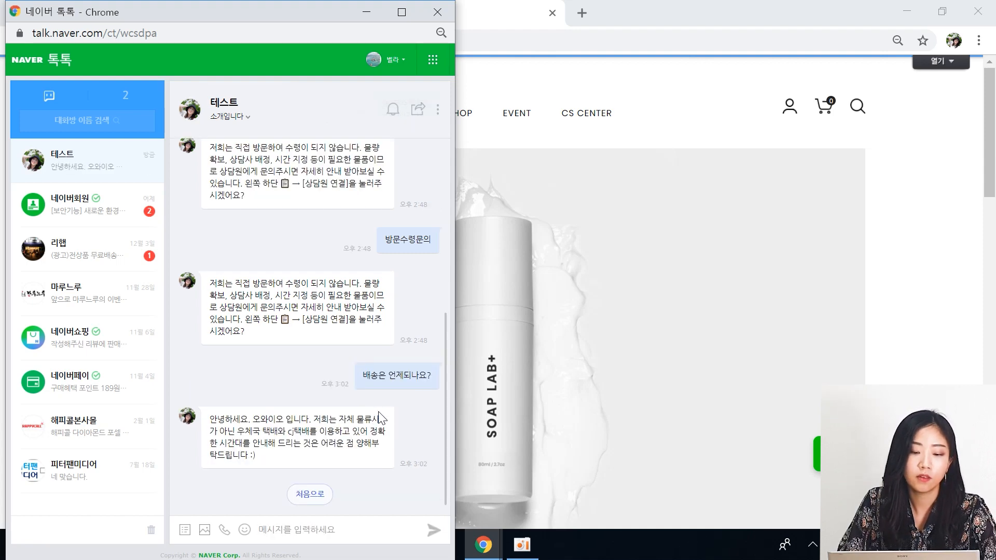
left_click(210, 419)
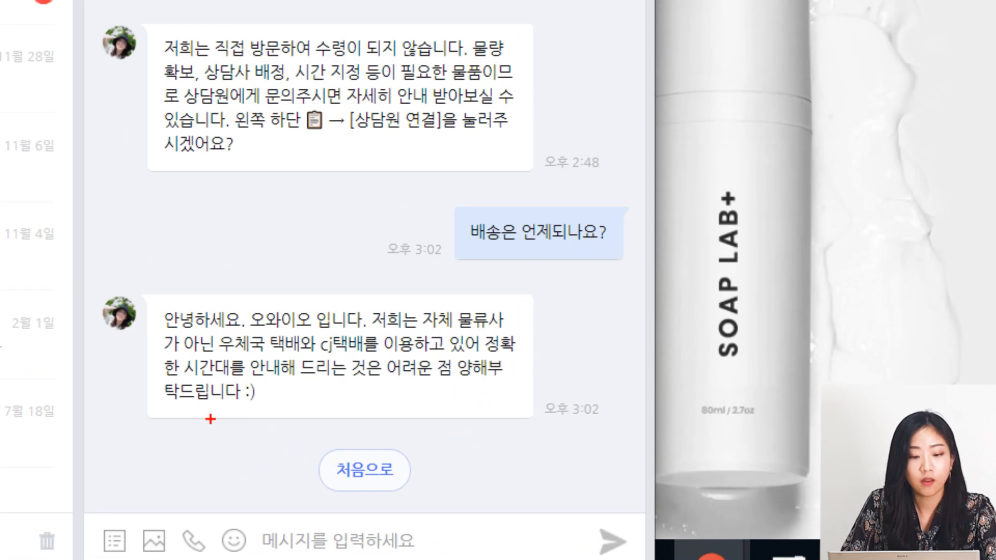
left_click_drag(141, 305, 532, 422)
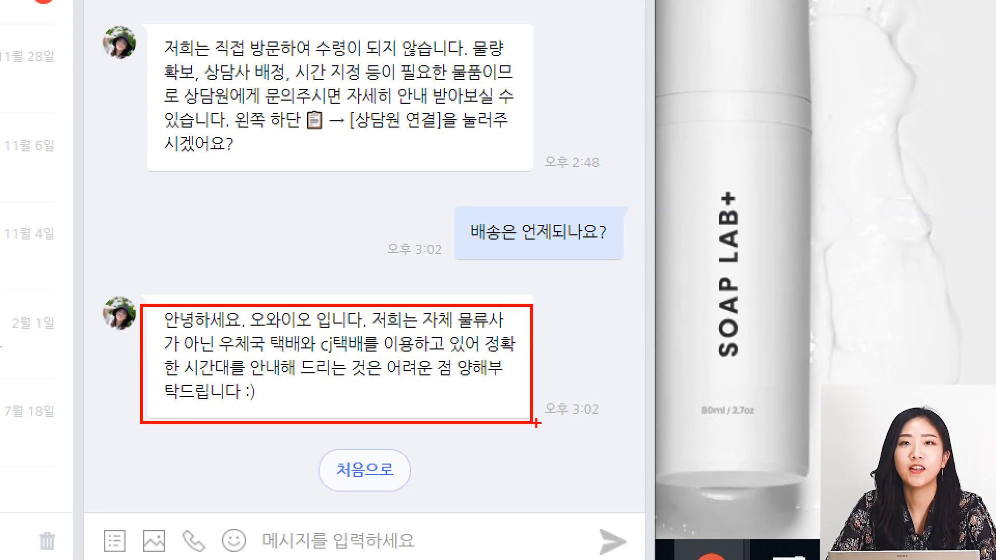
key("Escape")
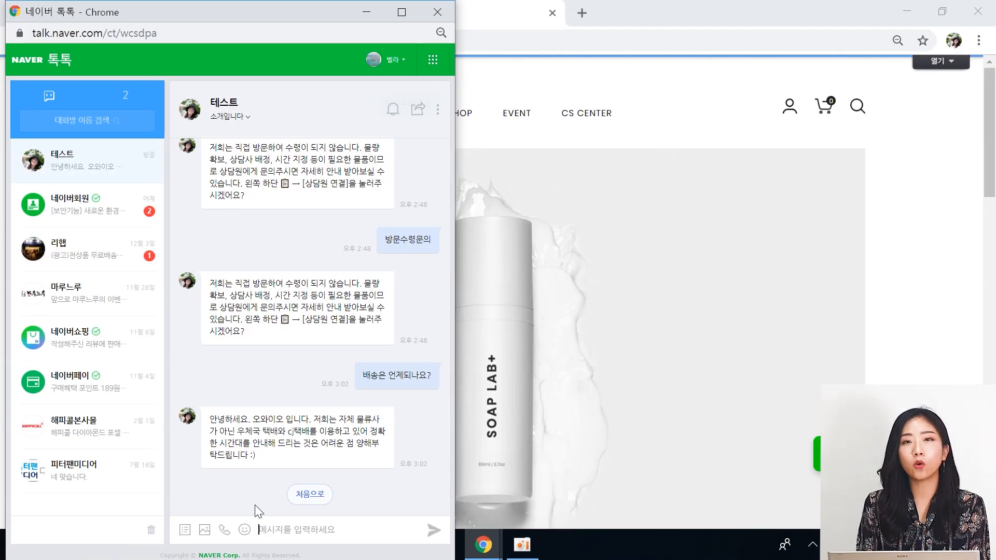